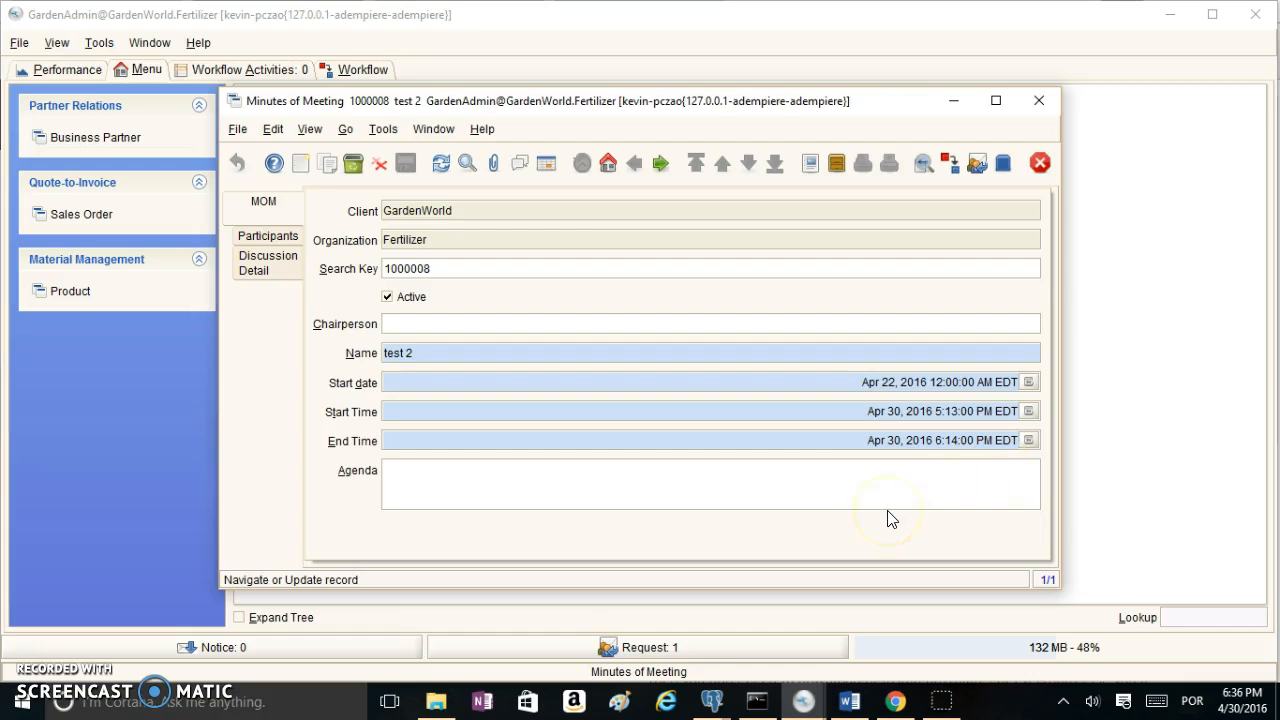
Step: Close the Minutes of Meeting window and log out of the current session
left_click(1040, 105)
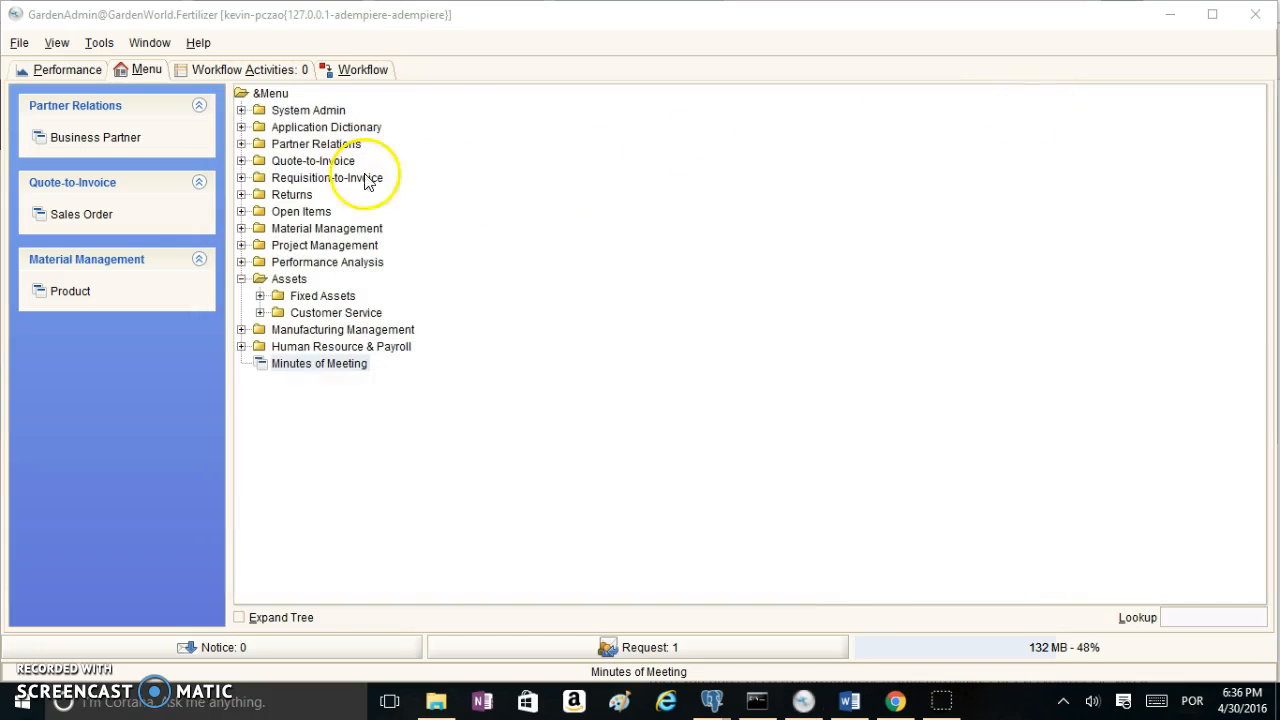
left_click(19, 43)
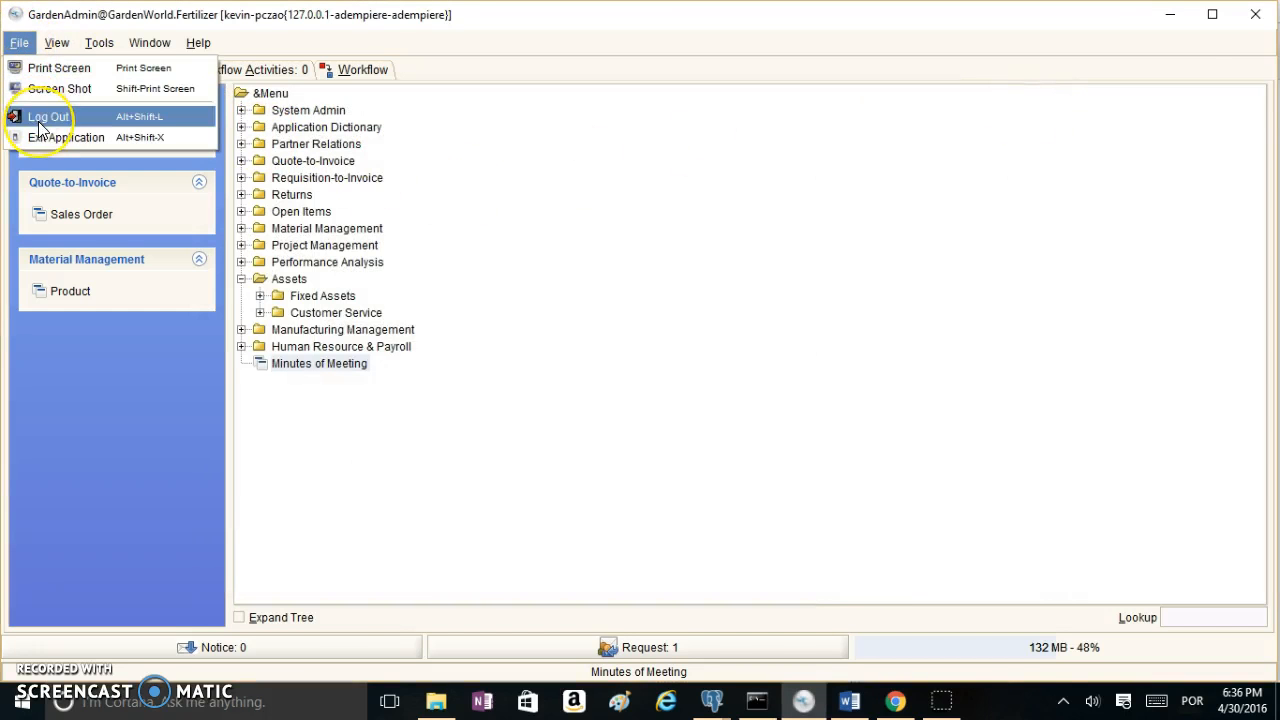
left_click(40, 116)
Step: Sign in with the user ID System and the account password
left_click(590, 330)
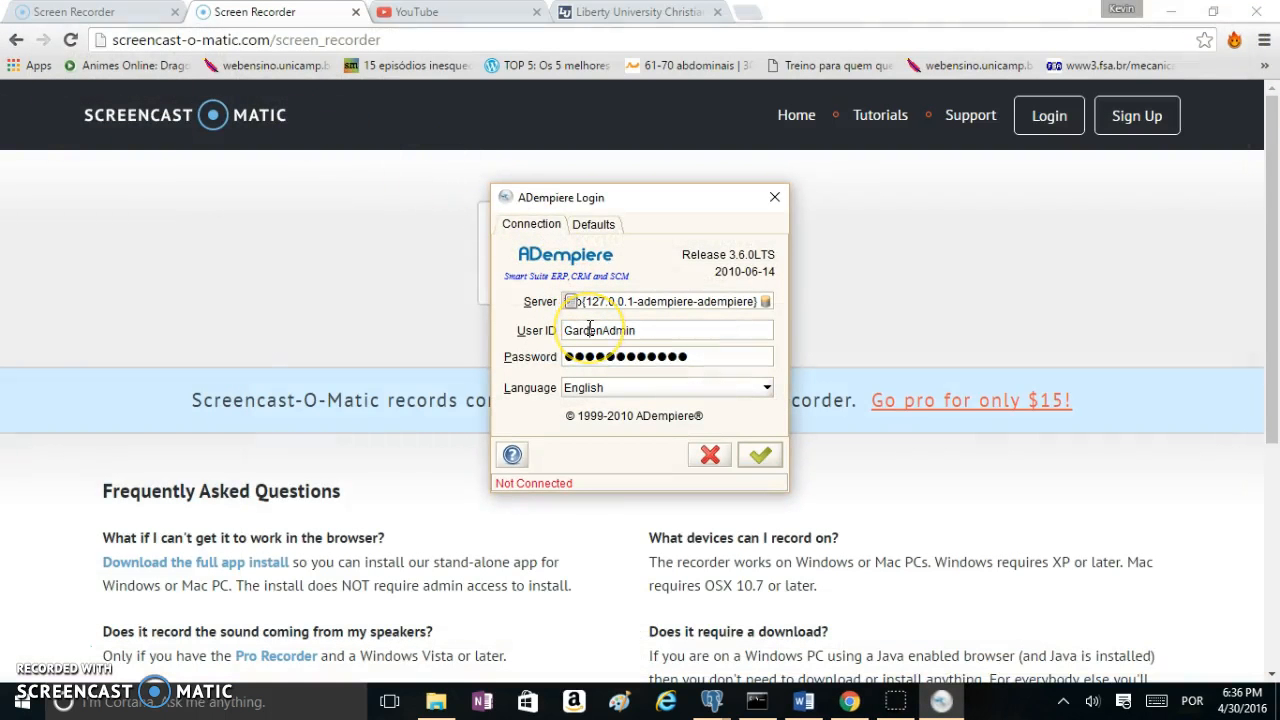
type("System")
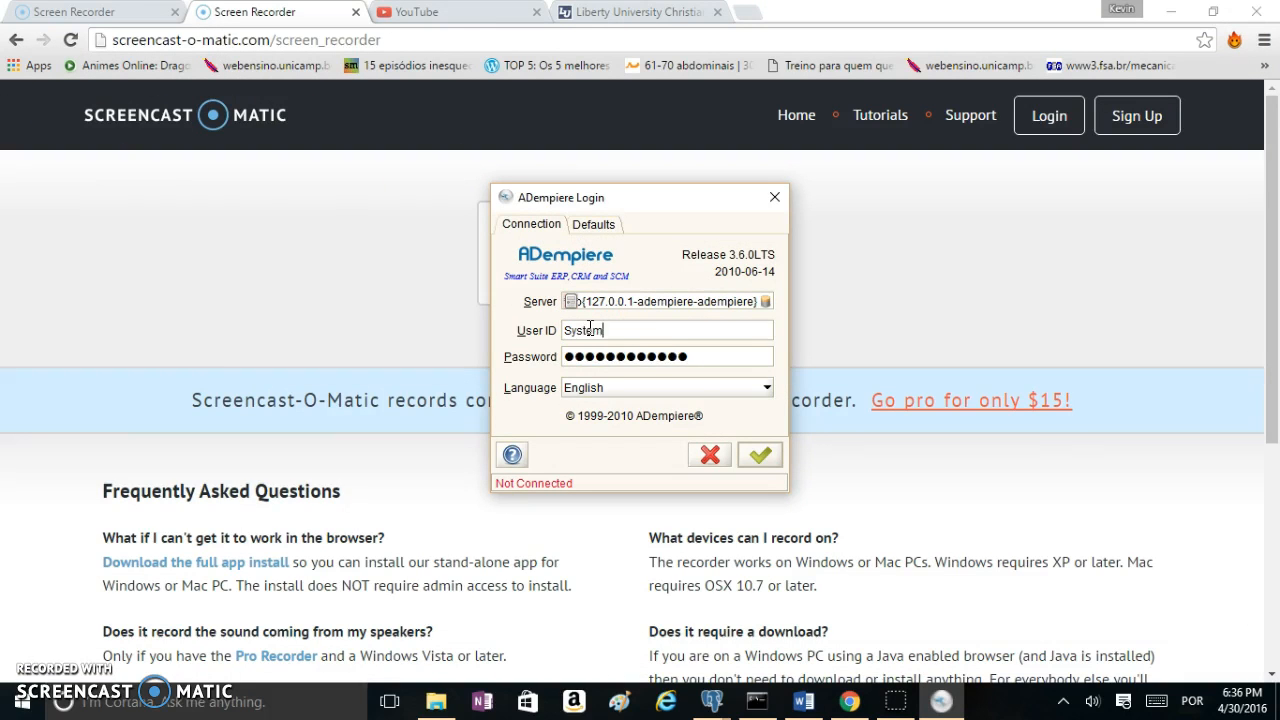
left_click(634, 357)
type("S")
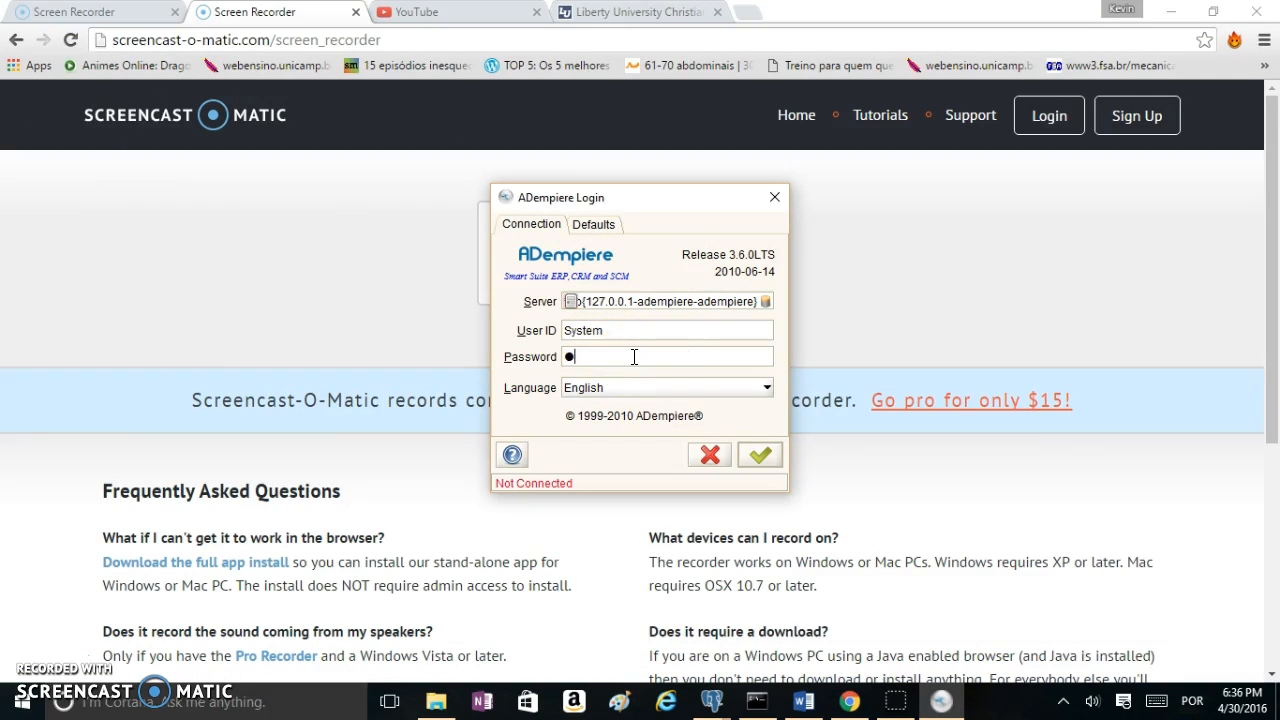
left_click(762, 453)
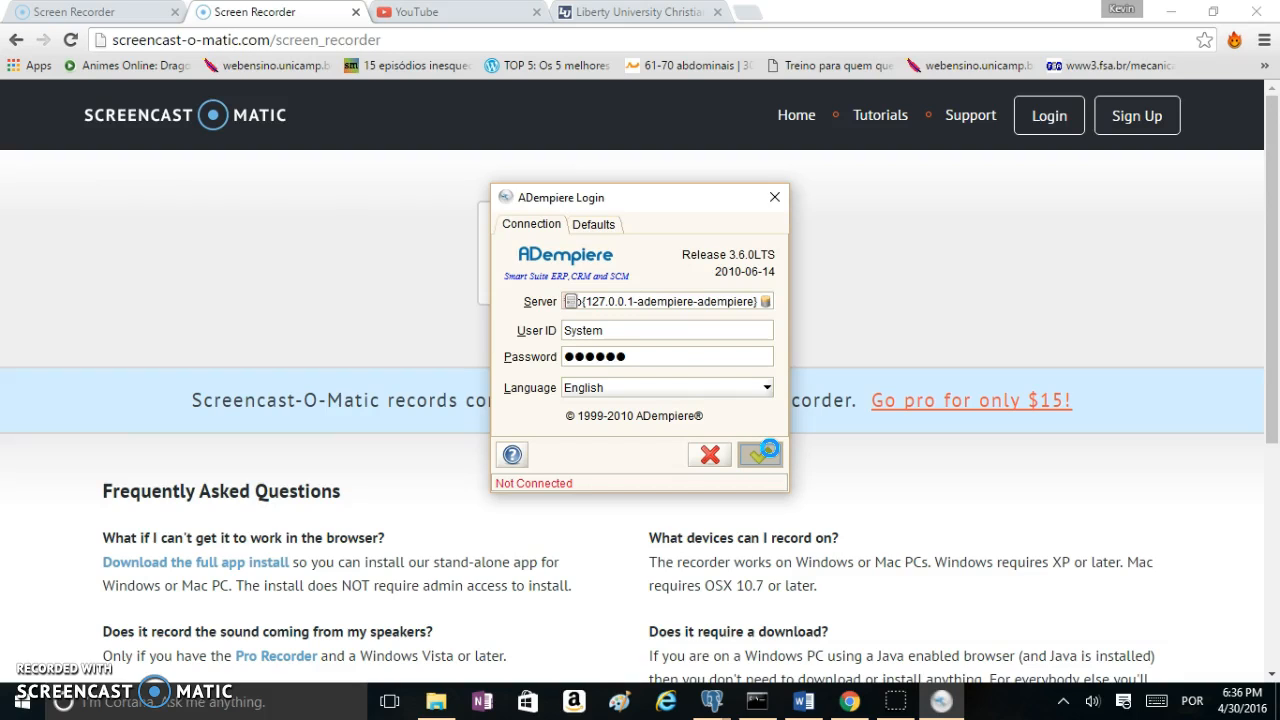
Step: Choose the System Administrator role and complete the login
left_click(757, 262)
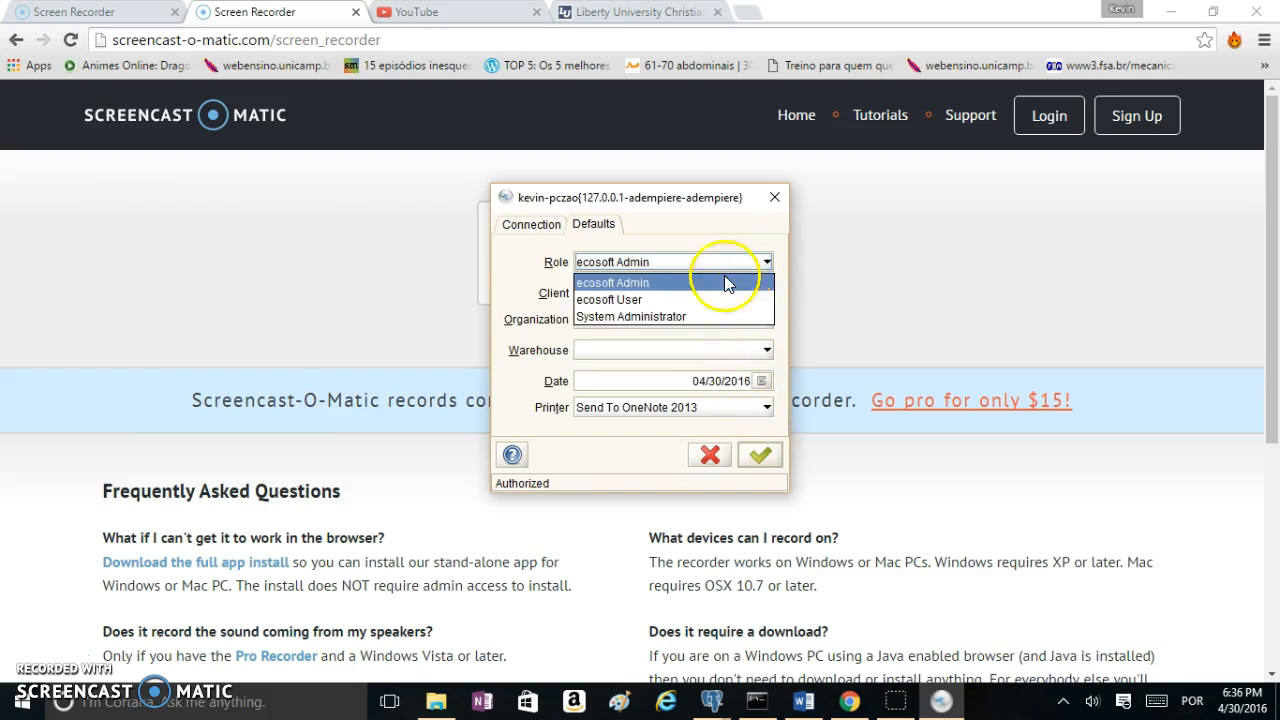
left_click(612, 316)
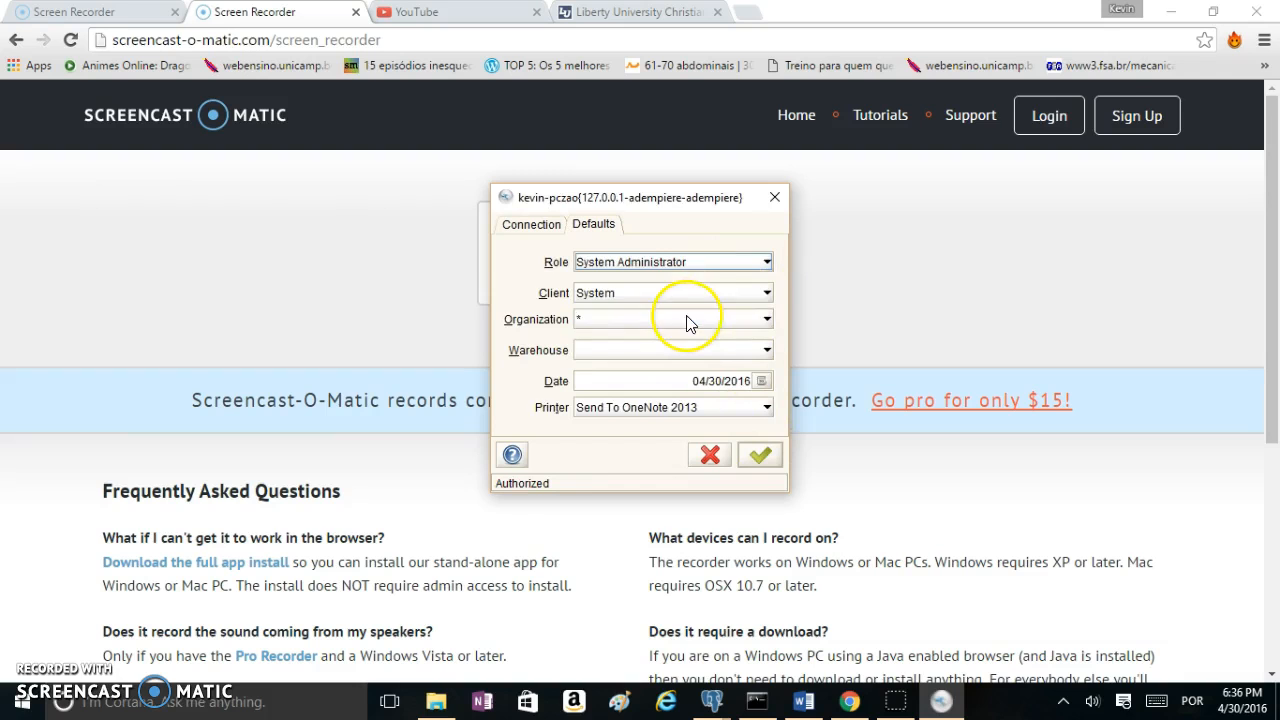
left_click(766, 457)
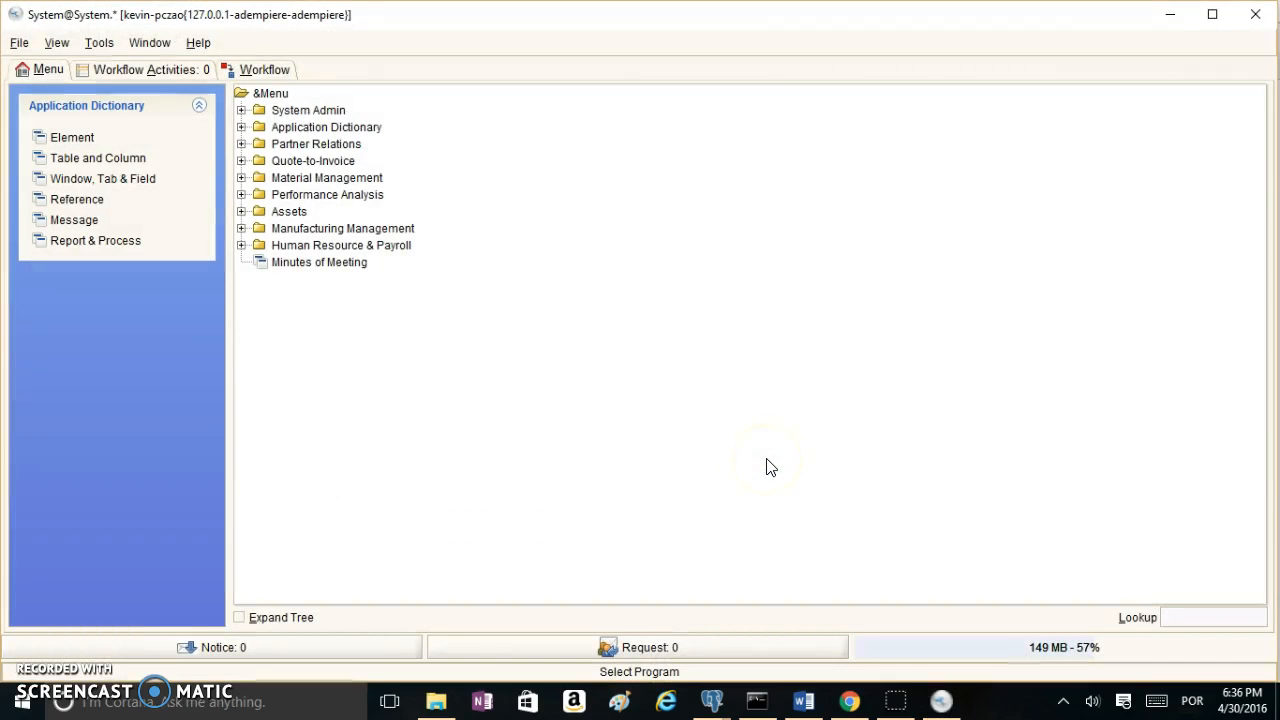
left_click(789, 458)
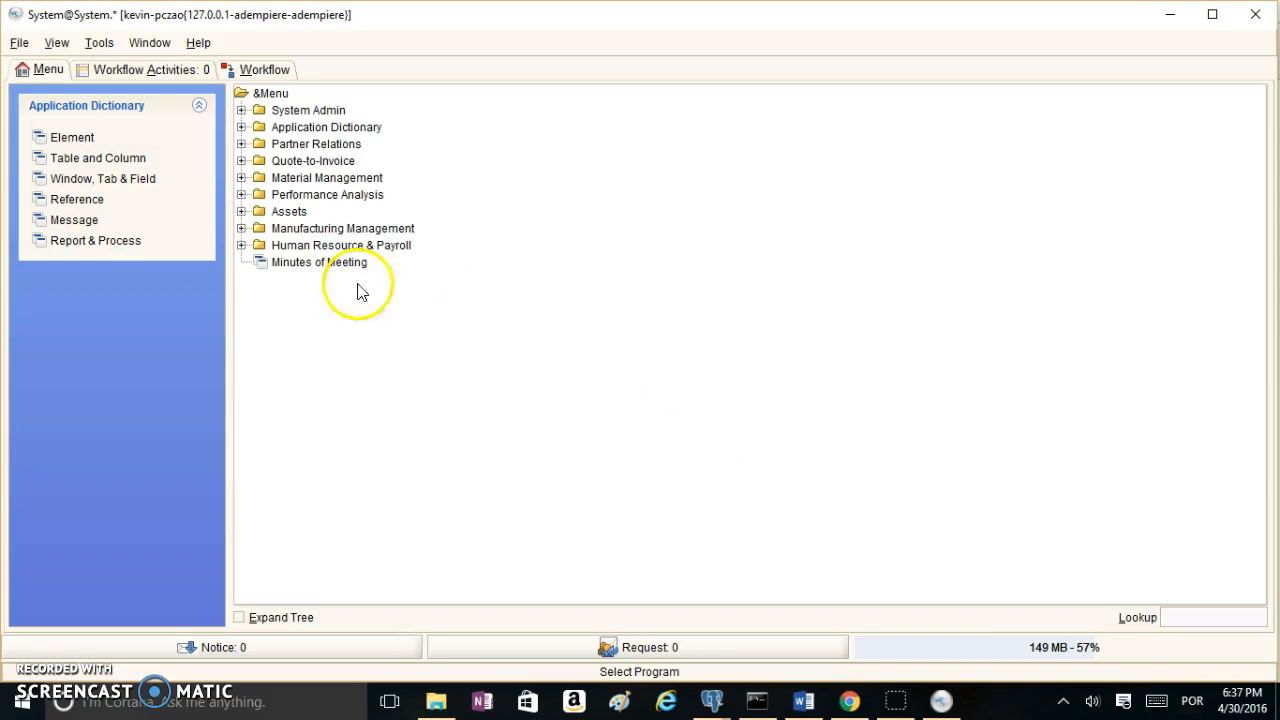
Step: Look up the table with DB table name c_mom in Table and Column and open its record
left_click(97, 160)
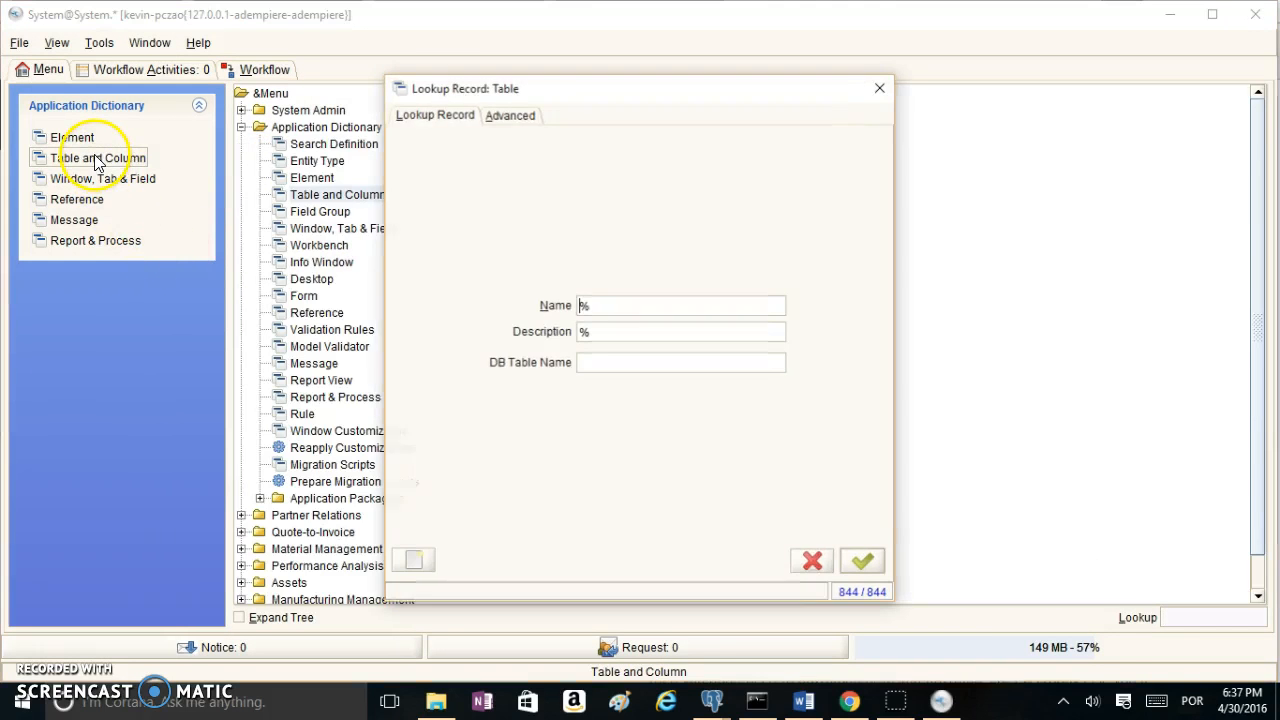
left_click(601, 361)
type("c_me")
type("mom")
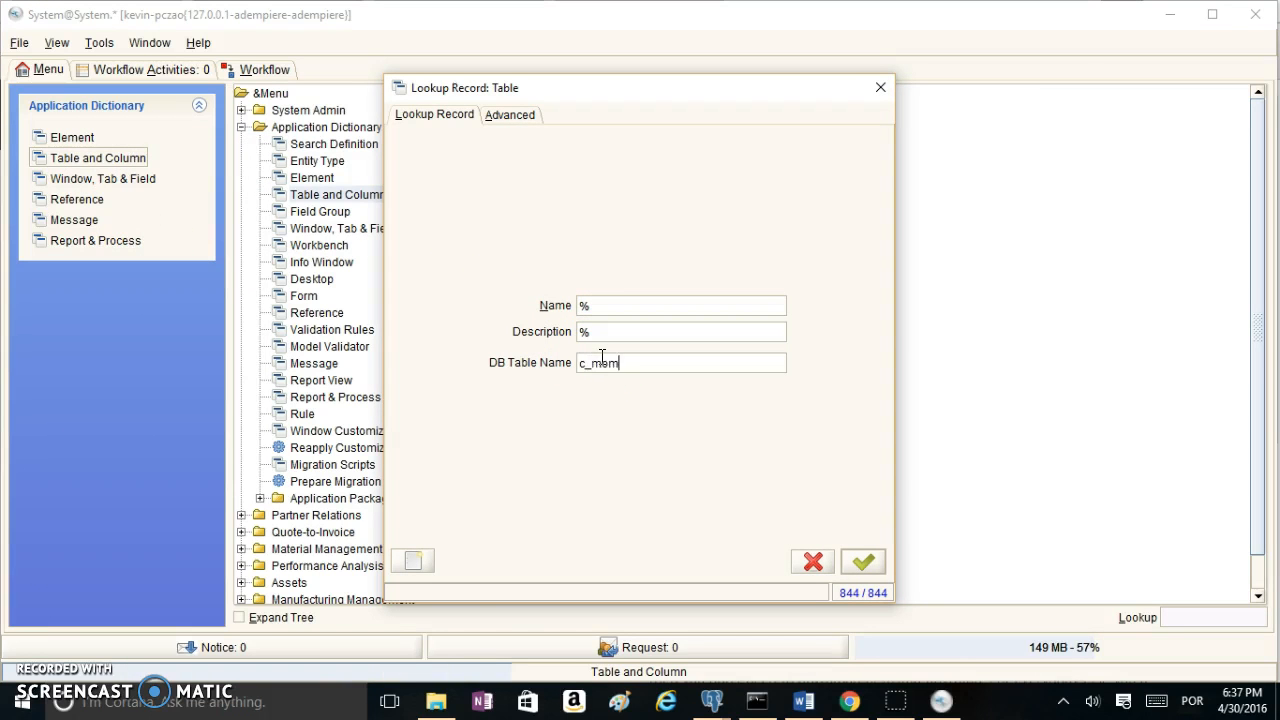
key("Return")
left_click(555, 202)
left_click(528, 151)
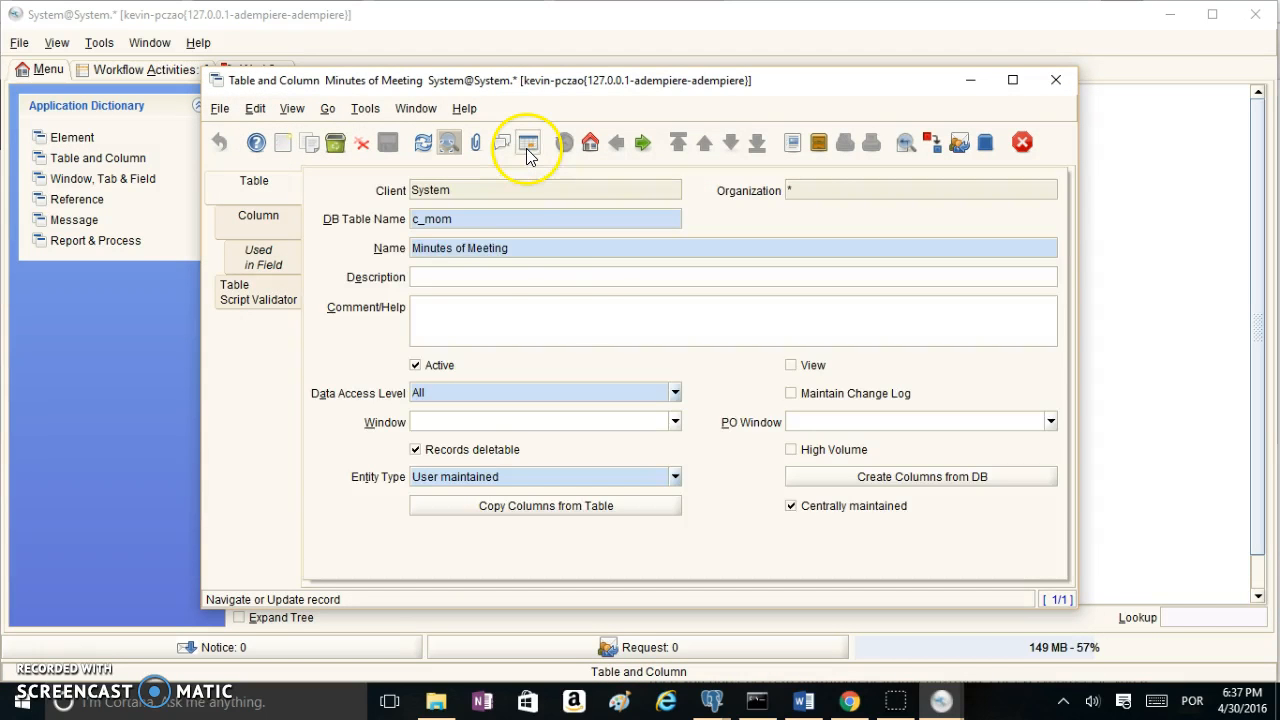
Step: Set the reference of the table's end_time column to Time and save the record
left_click(285, 226)
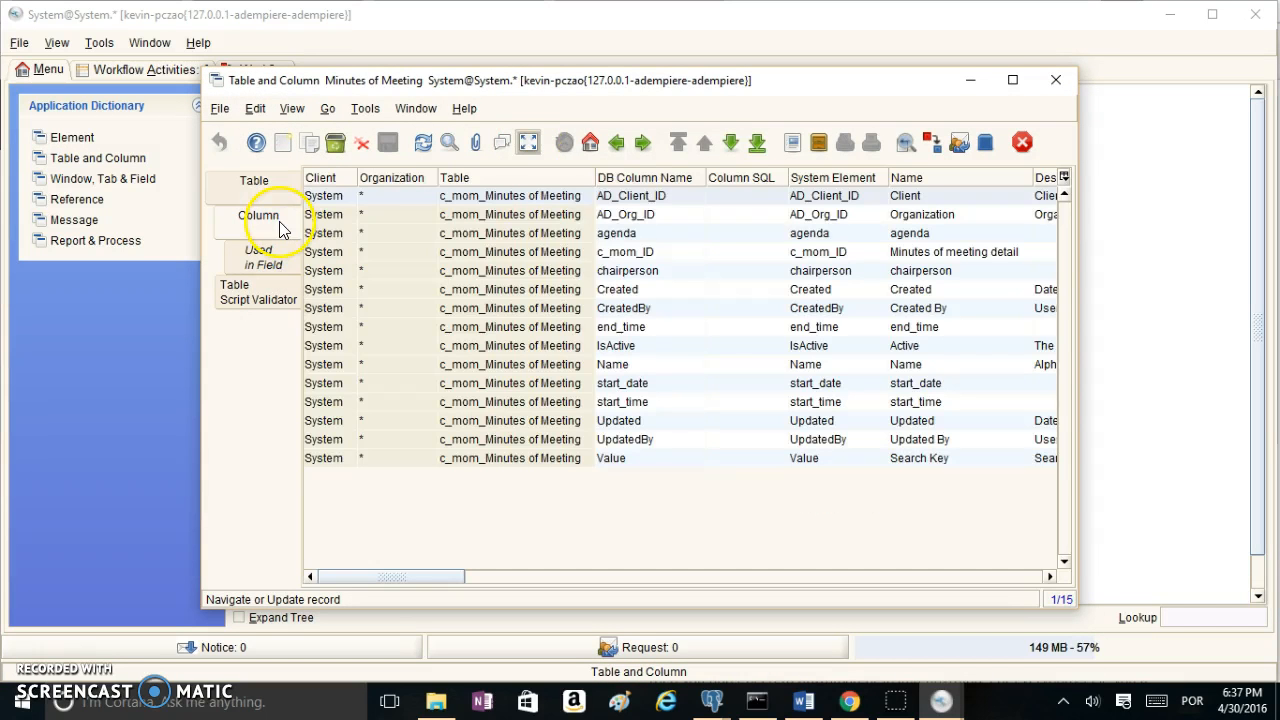
left_click(631, 324)
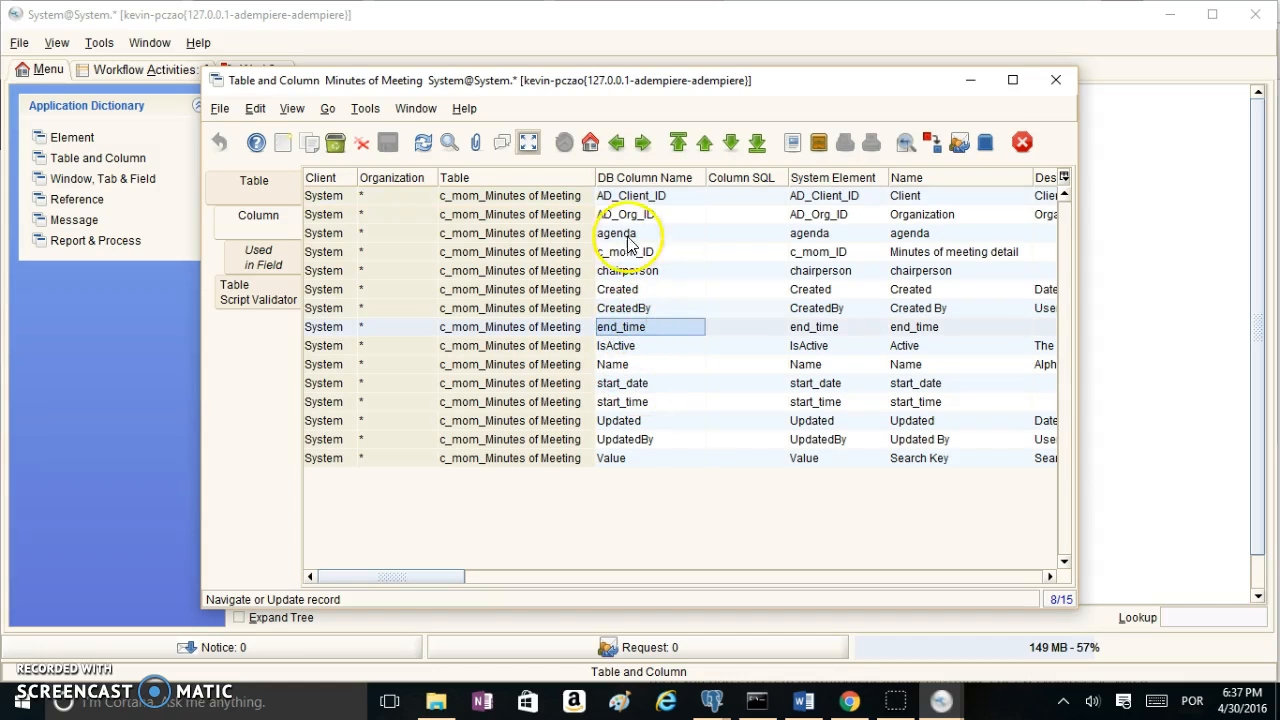
left_click(528, 143)
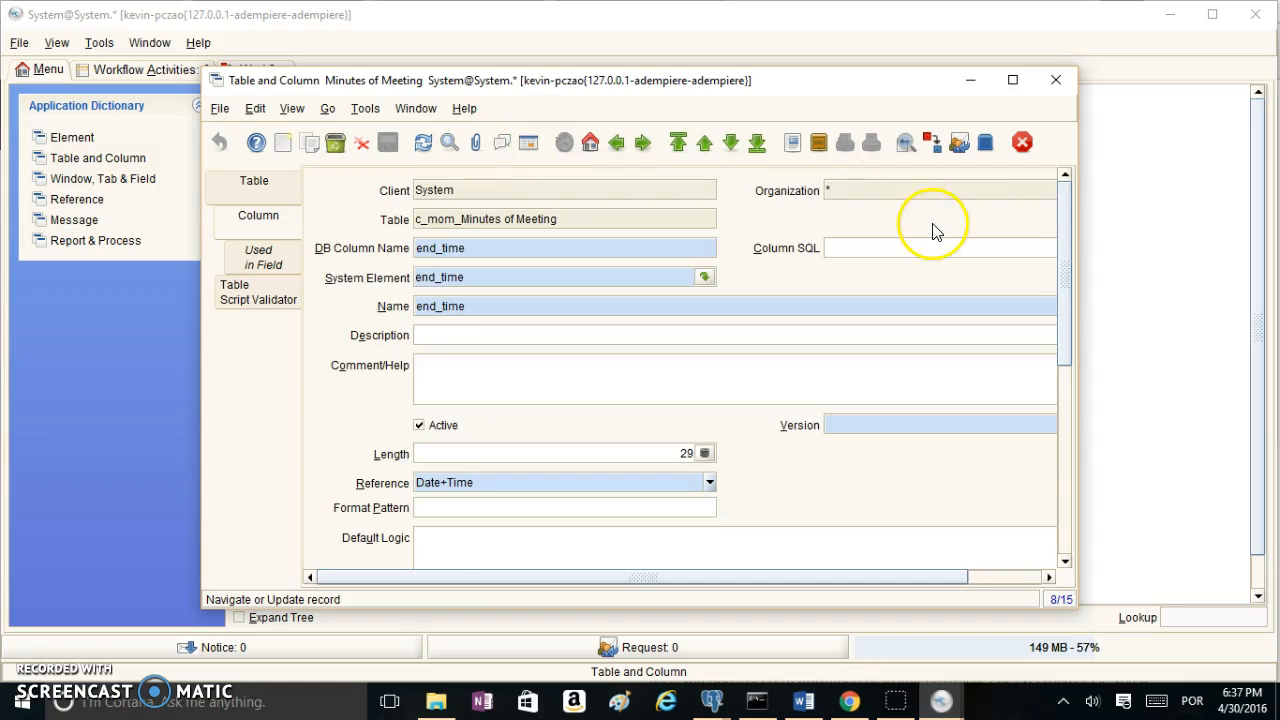
left_click(709, 483)
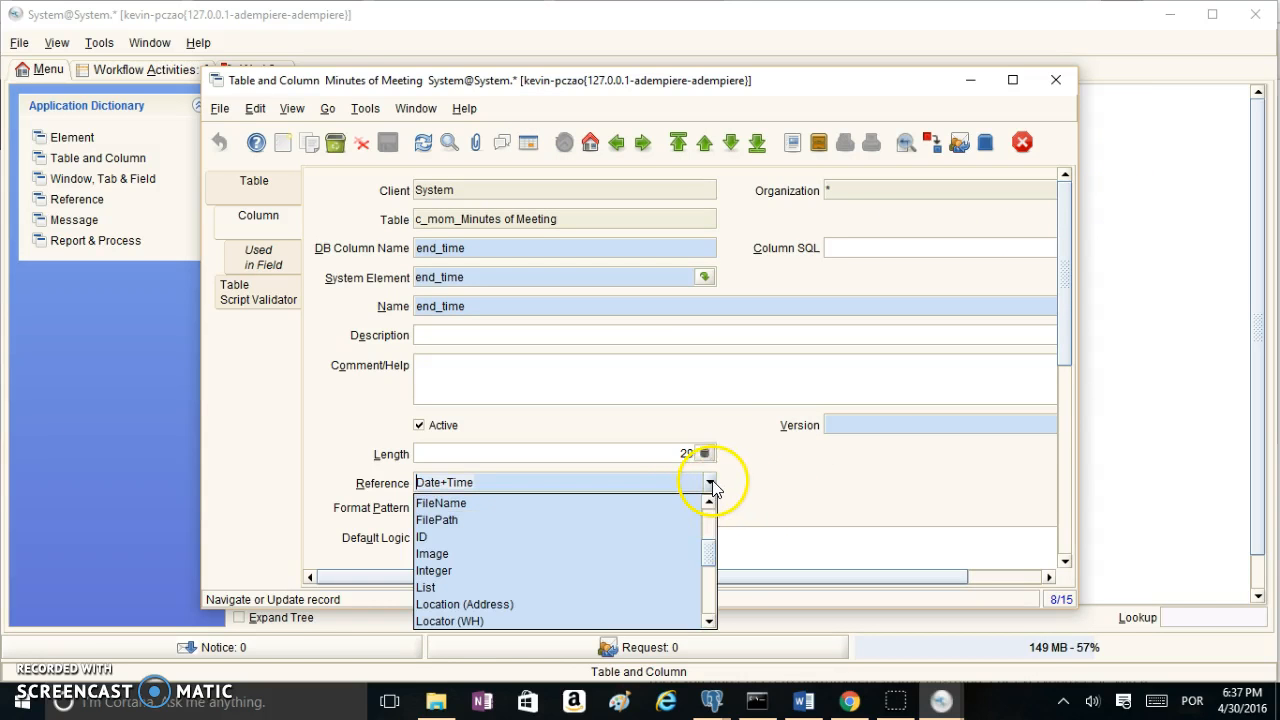
left_click_drag(714, 543, 705, 612)
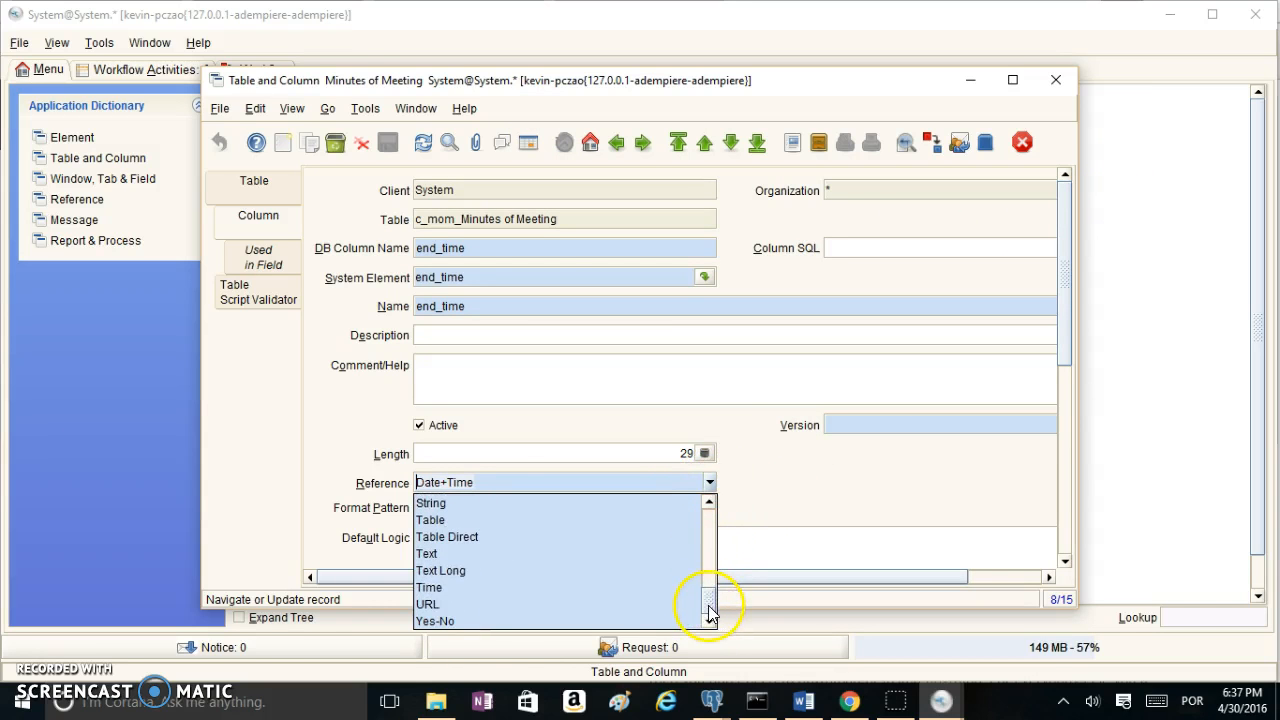
left_click(425, 591)
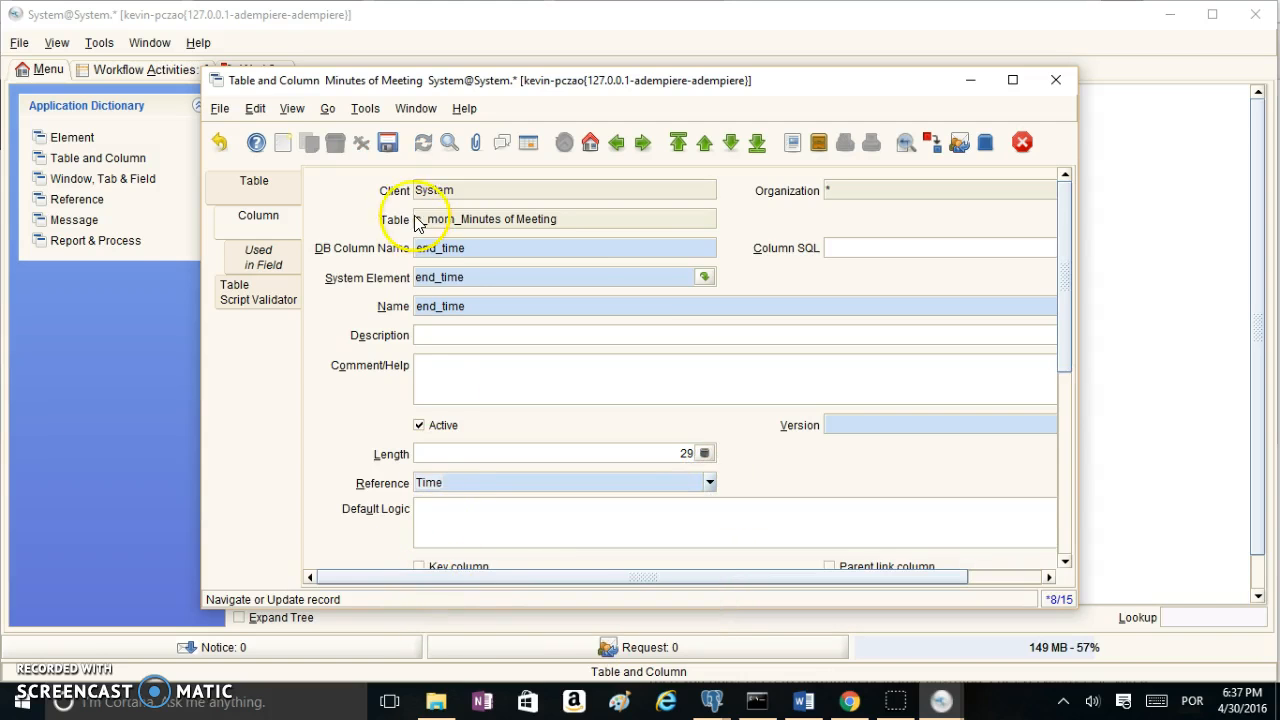
left_click(387, 142)
left_click(503, 144)
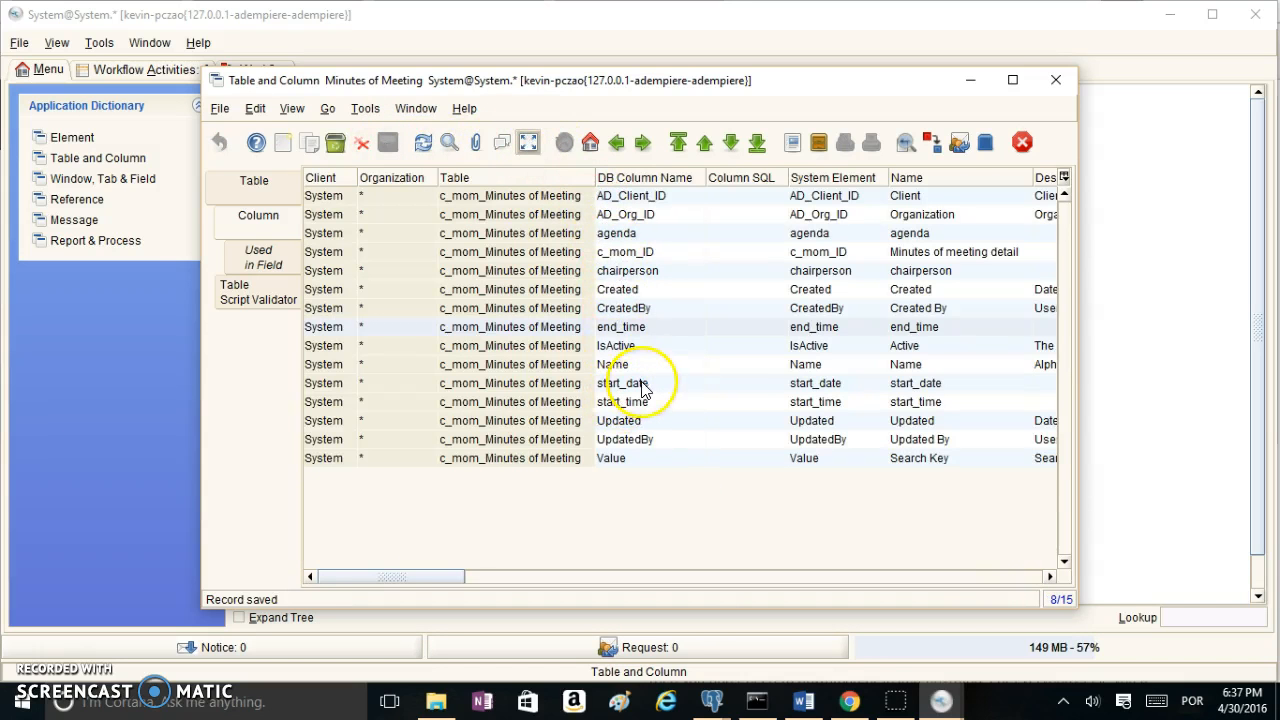
Step: Set the reference of the start_time column to Time and save the record
left_click(622, 402)
left_click(529, 143)
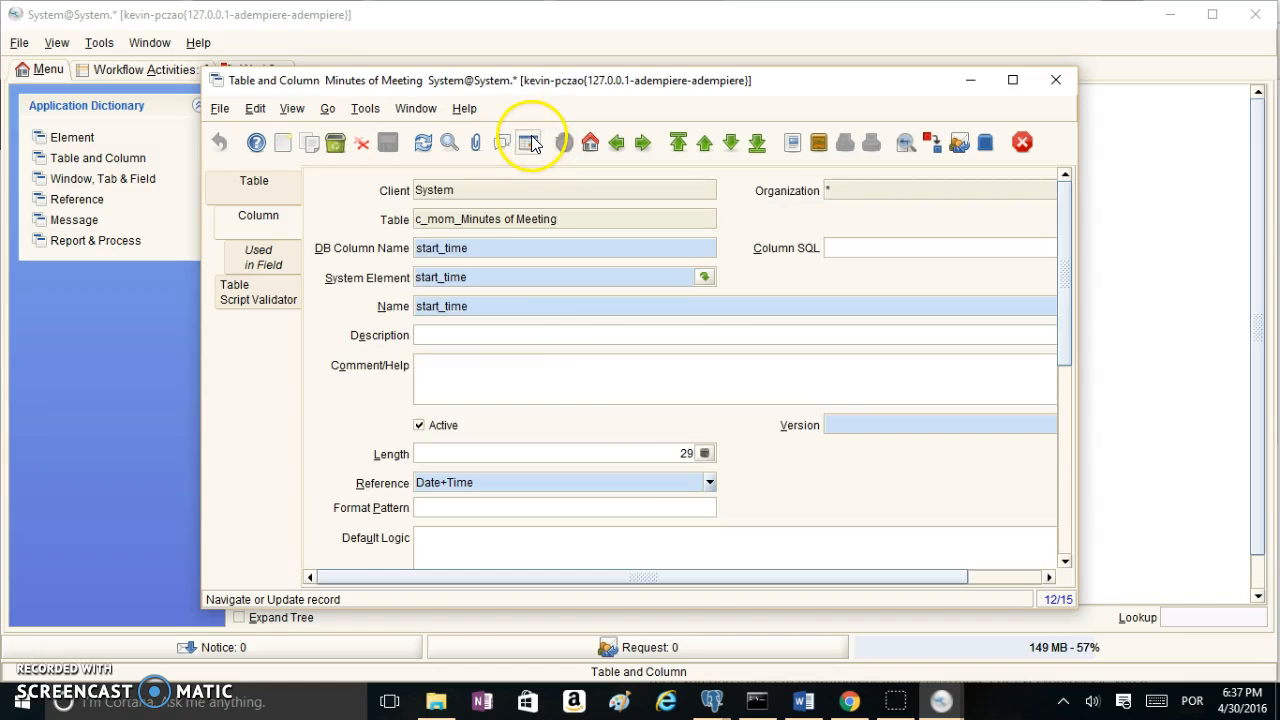
left_click(710, 483)
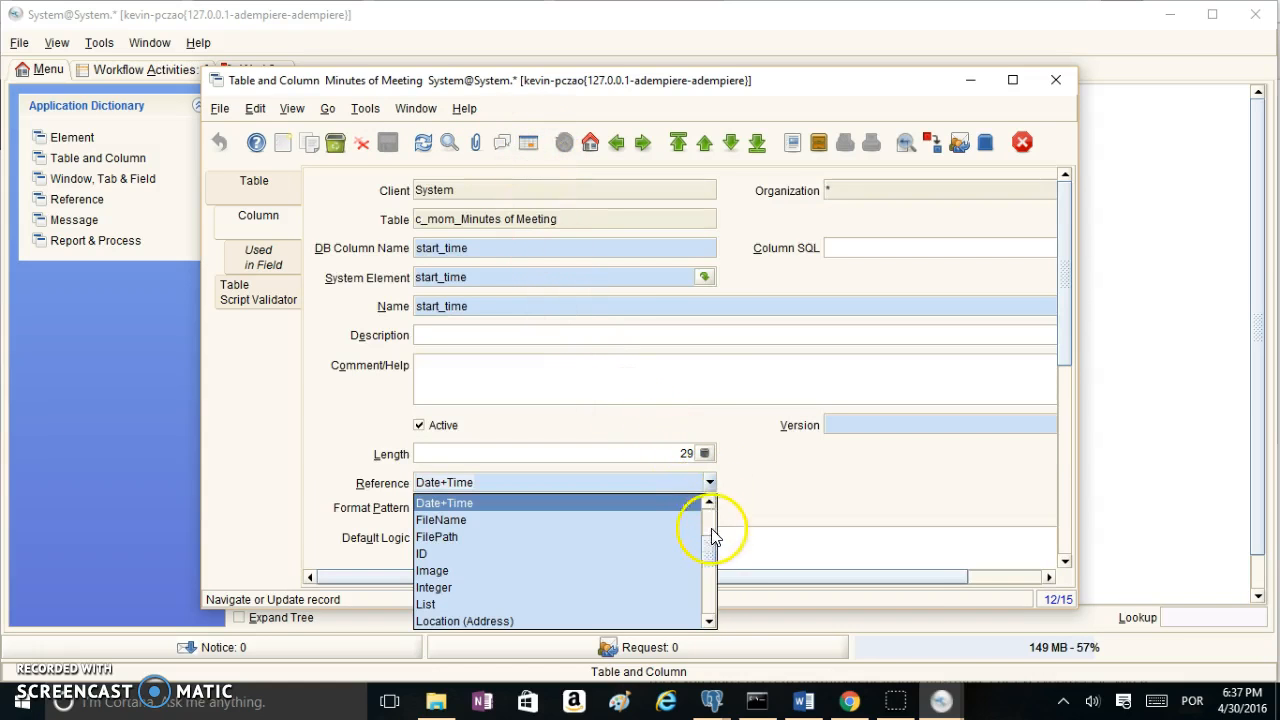
left_click_drag(711, 551, 713, 620)
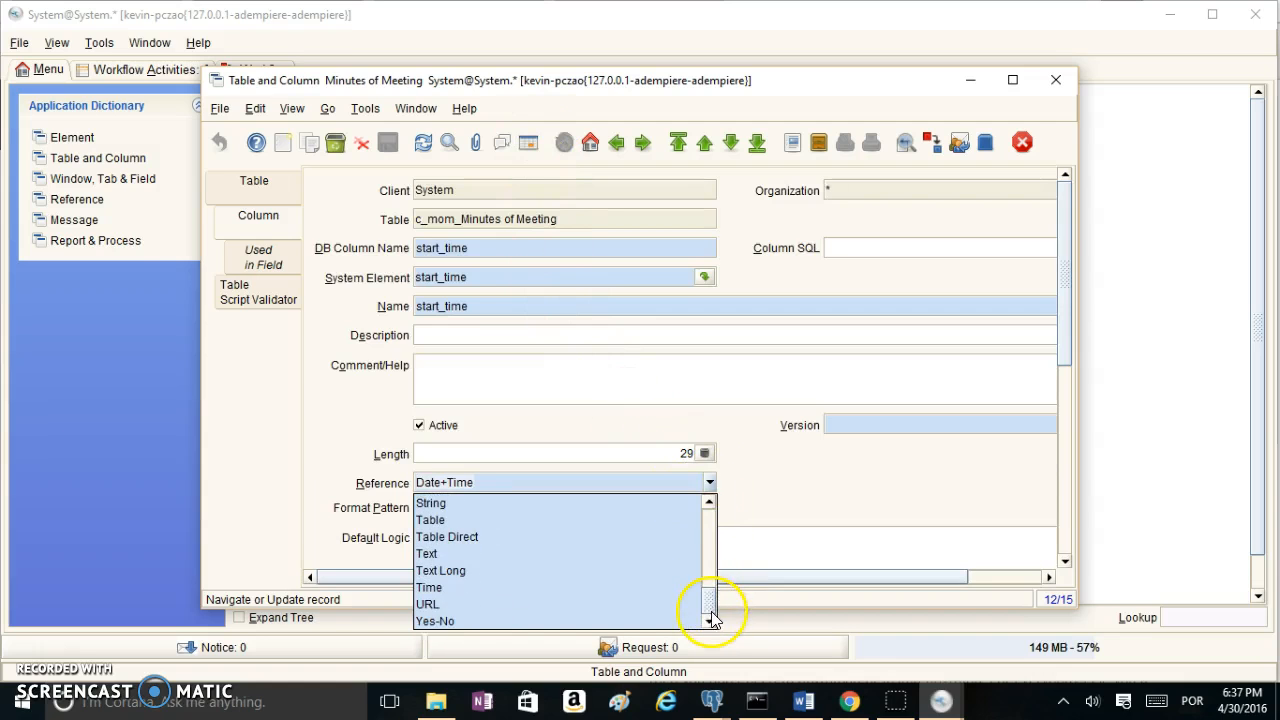
left_click(579, 588)
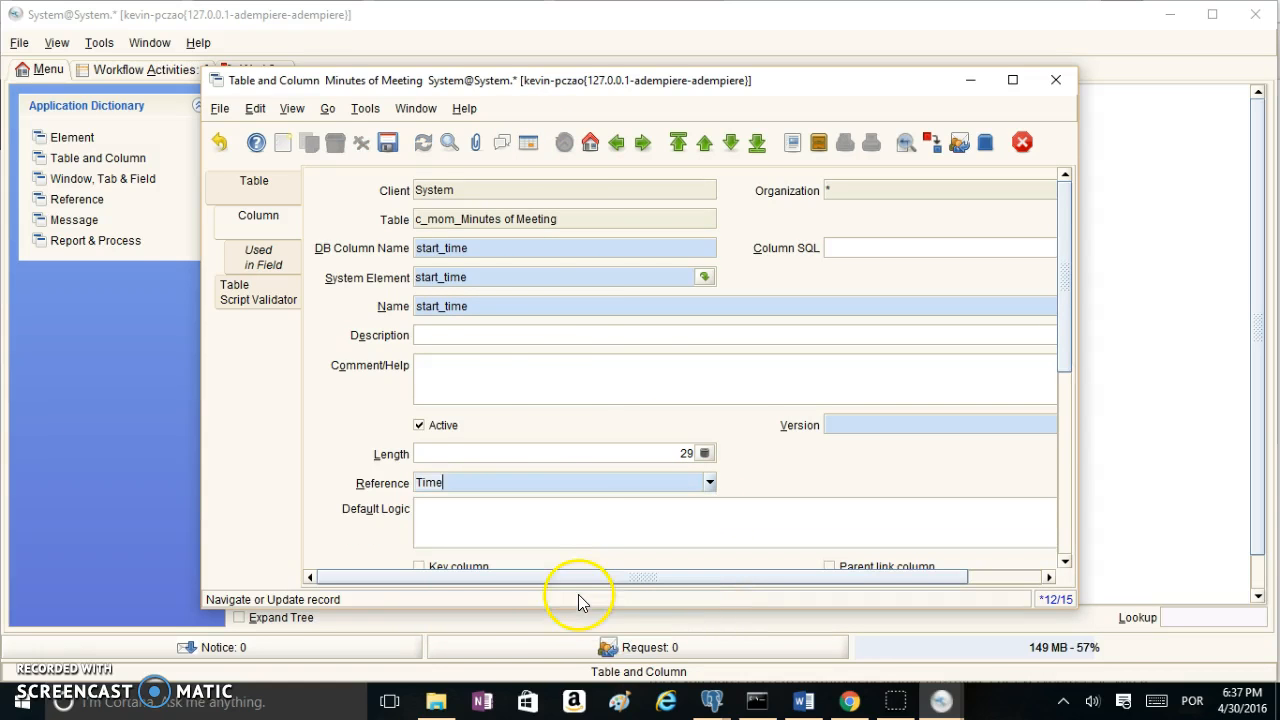
left_click(388, 142)
left_click(528, 142)
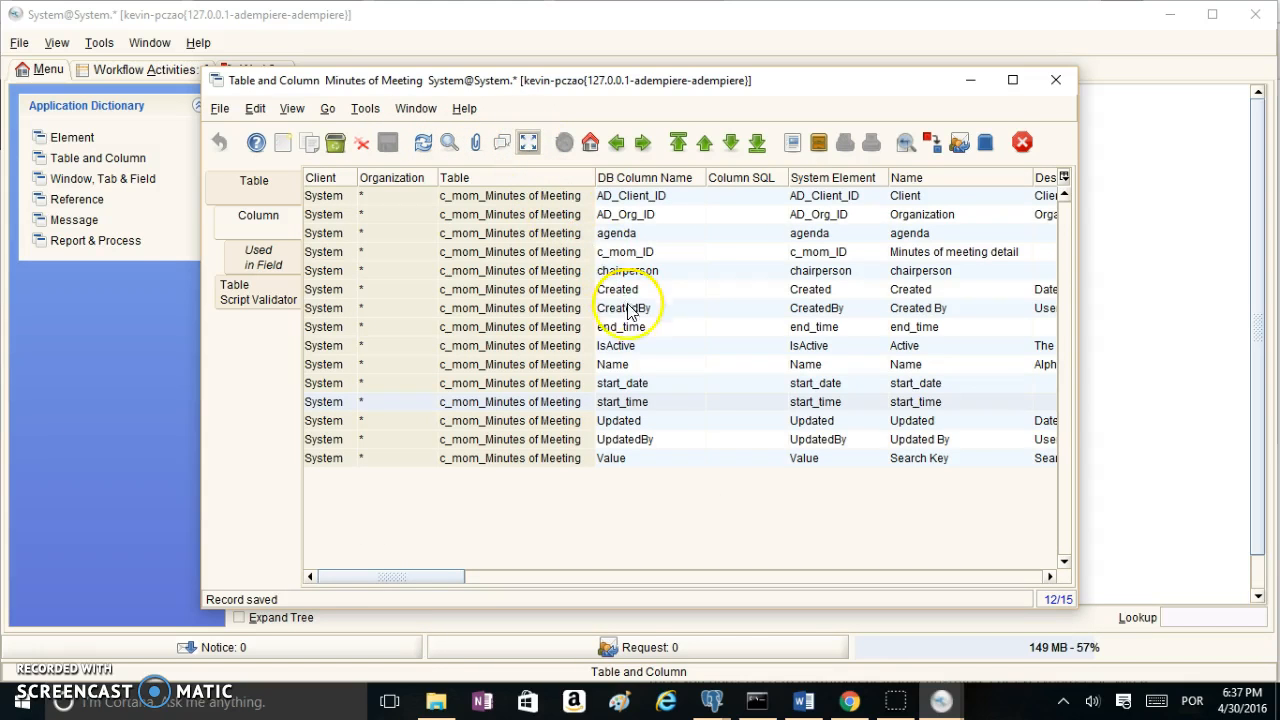
Step: Set the start_date column's reference to Date, save it, check the columns' references and close the table definition
left_click(630, 384)
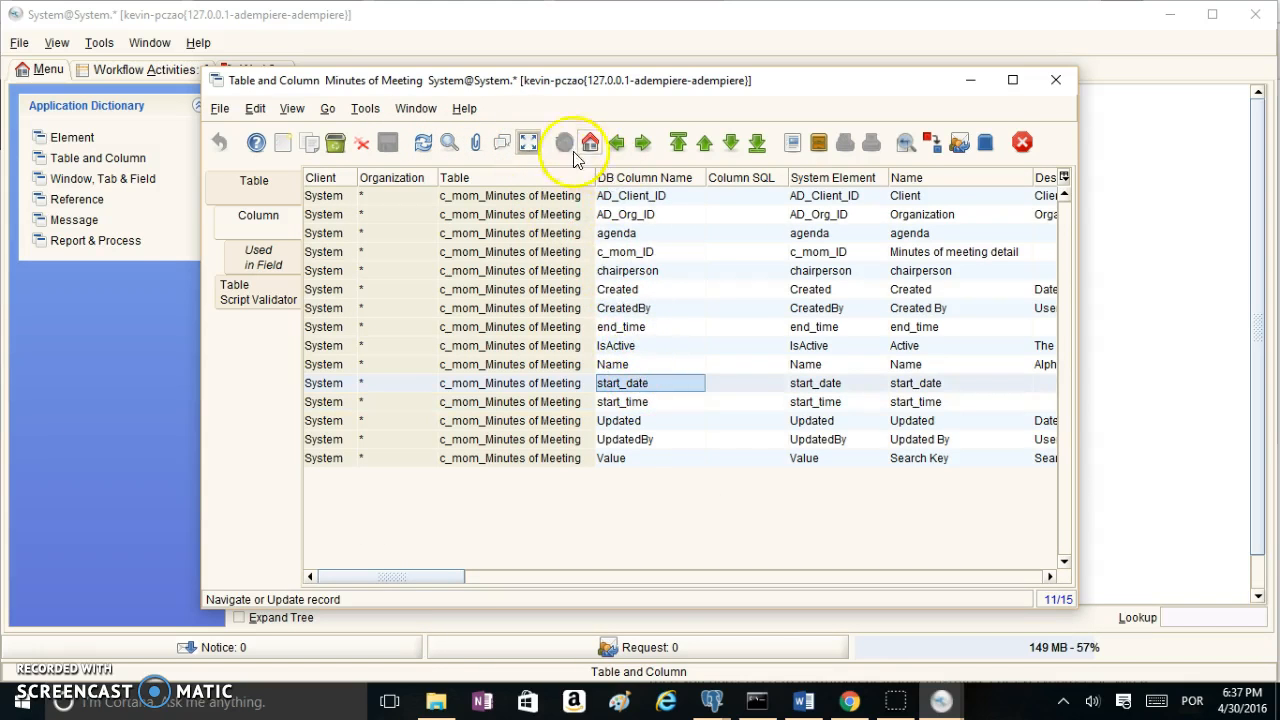
left_click(530, 143)
left_click(709, 482)
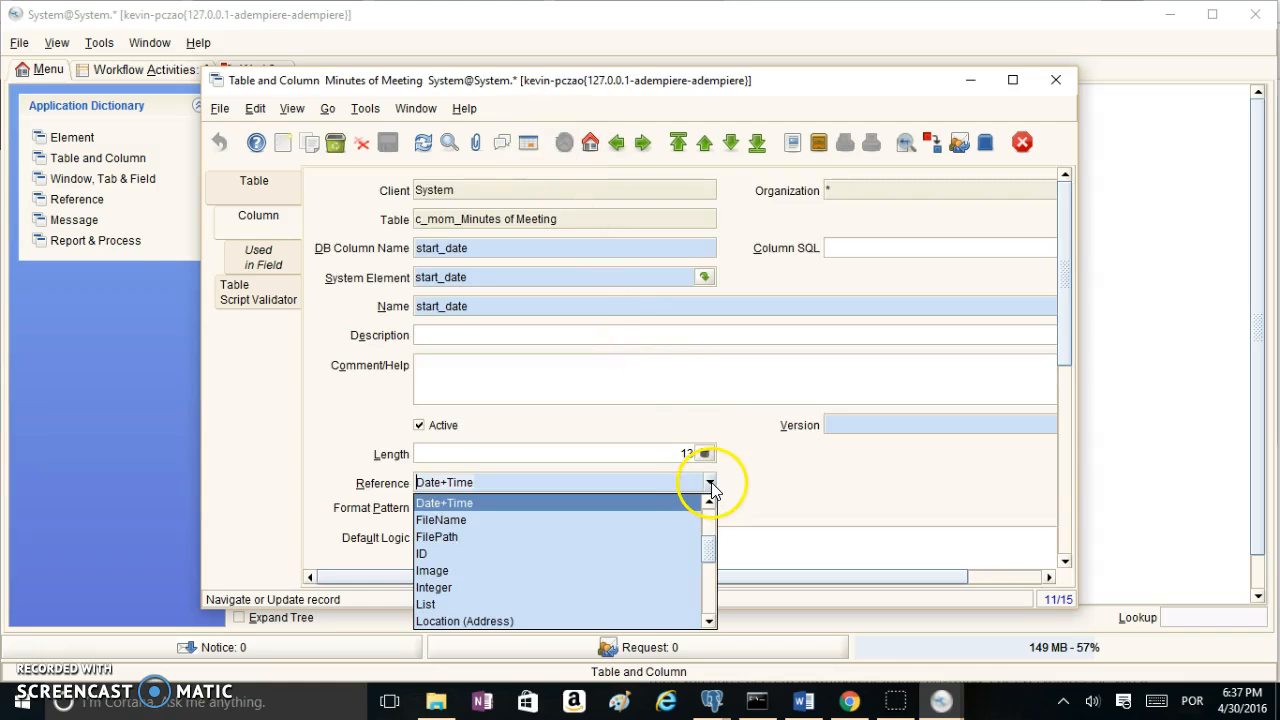
mouse_move(714, 551)
left_mouse_down()
mouse_move(714, 608)
mouse_move(714, 534)
left_mouse_up()
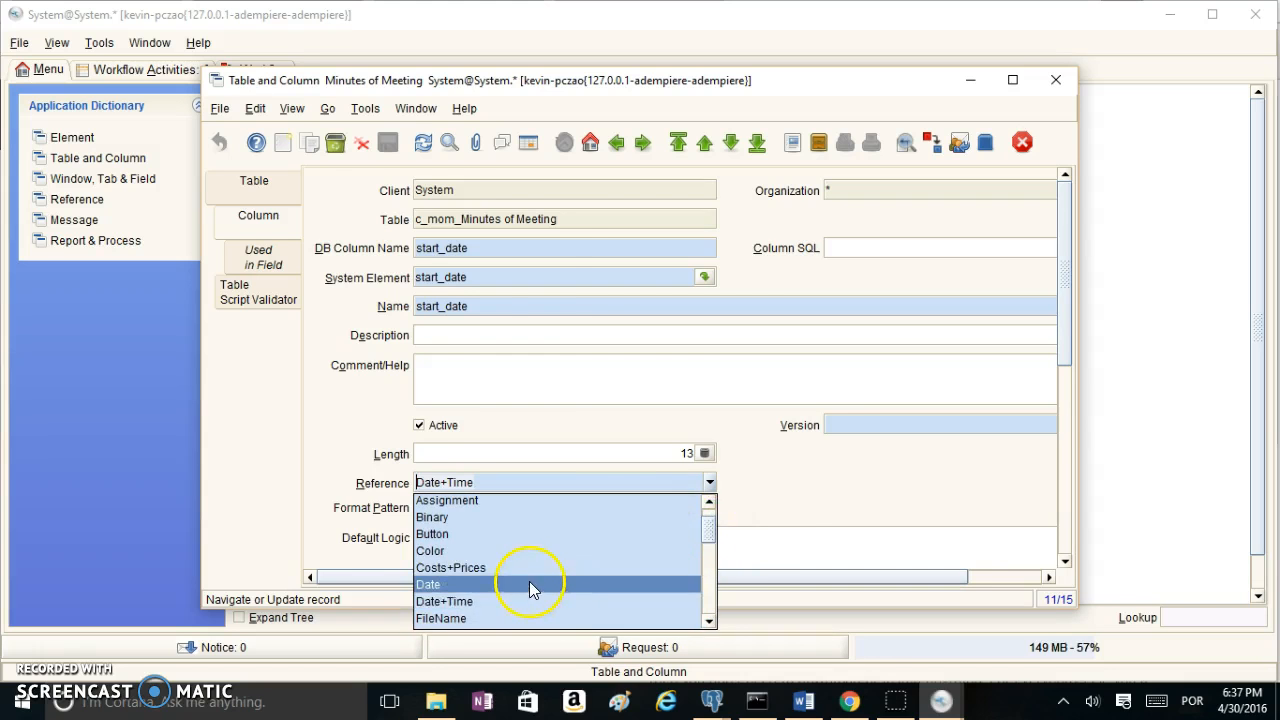
left_click(529, 583)
left_click(387, 142)
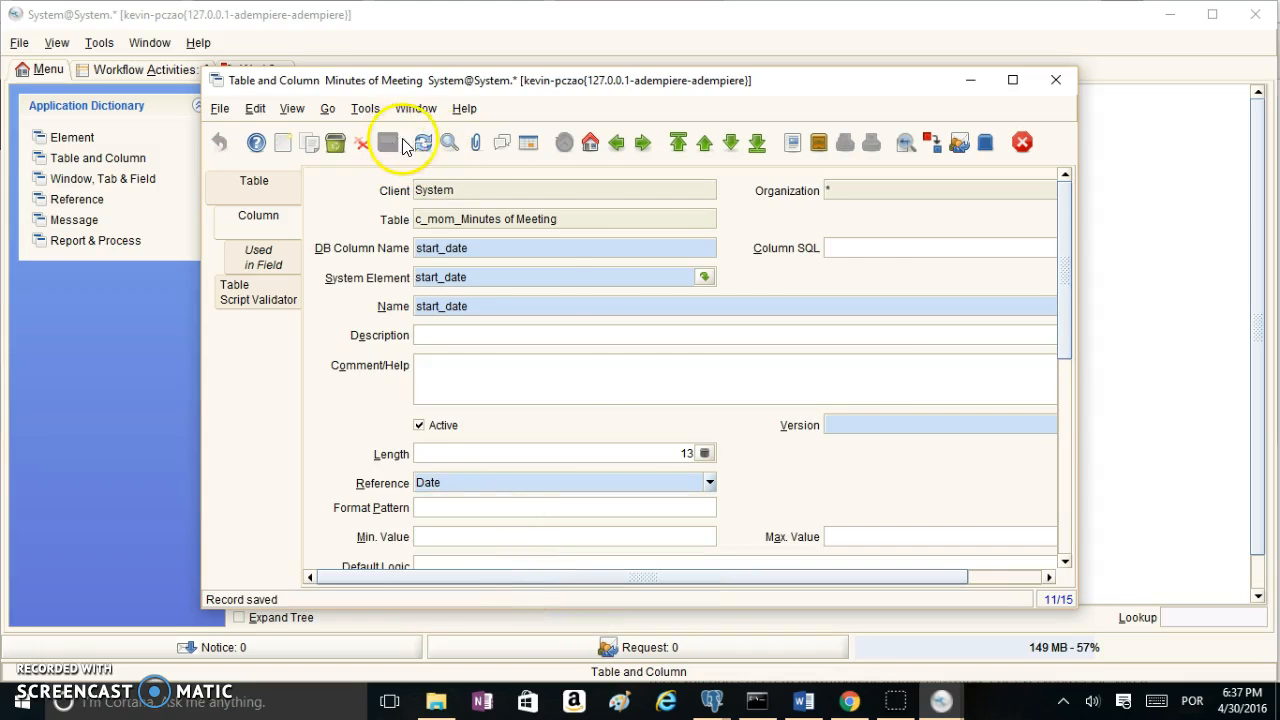
left_click(529, 146)
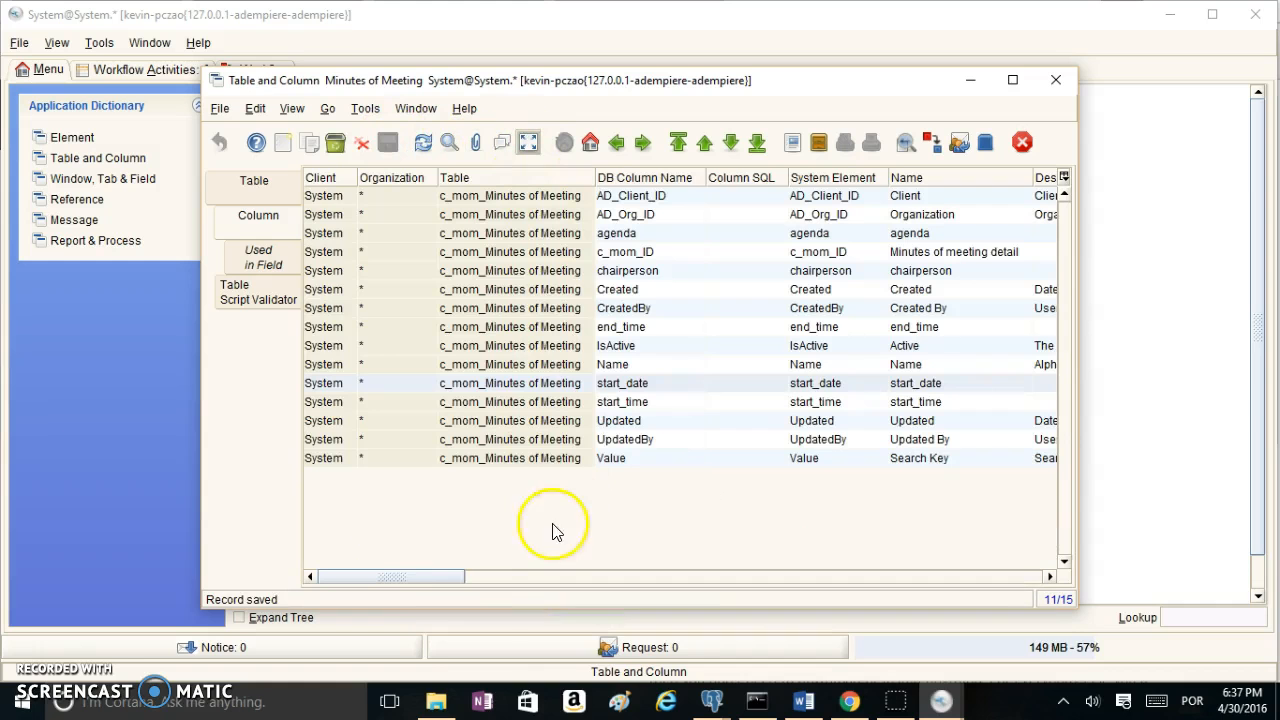
left_click_drag(451, 578, 614, 581)
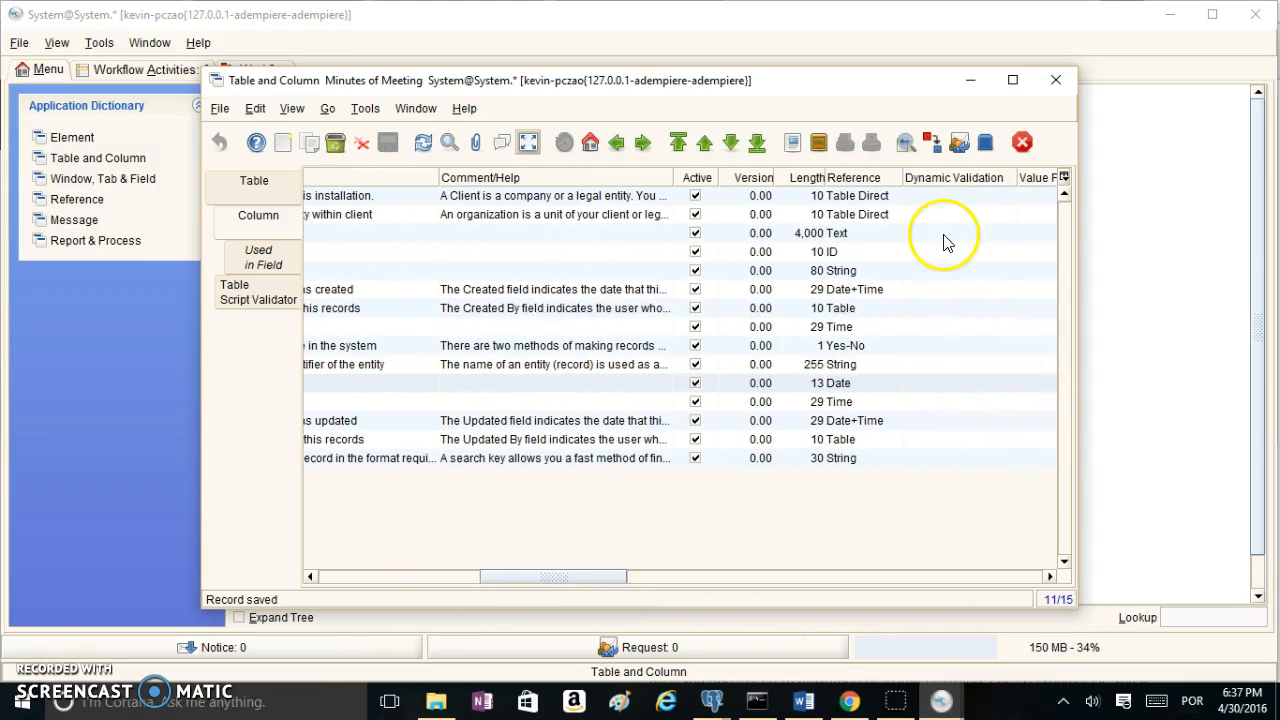
left_click(1056, 90)
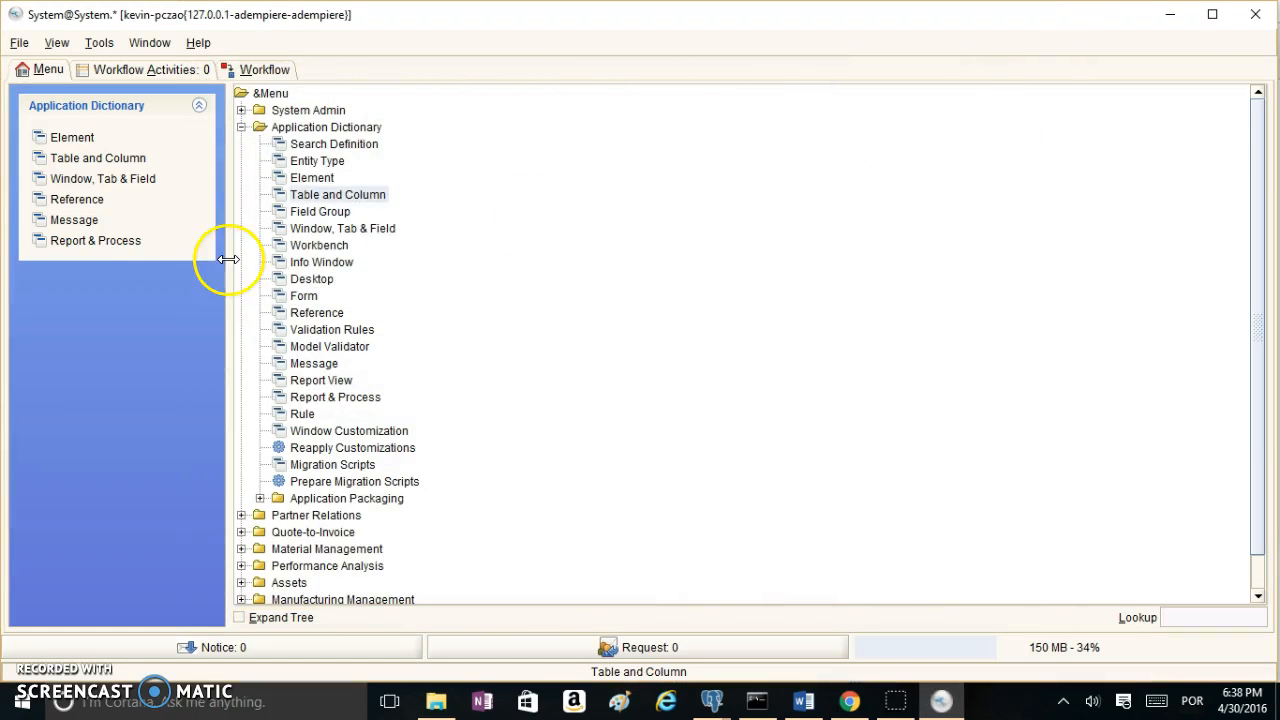
Step: Look up the window record named Minutes in Window, Tab & Field and select it
left_click(80, 178)
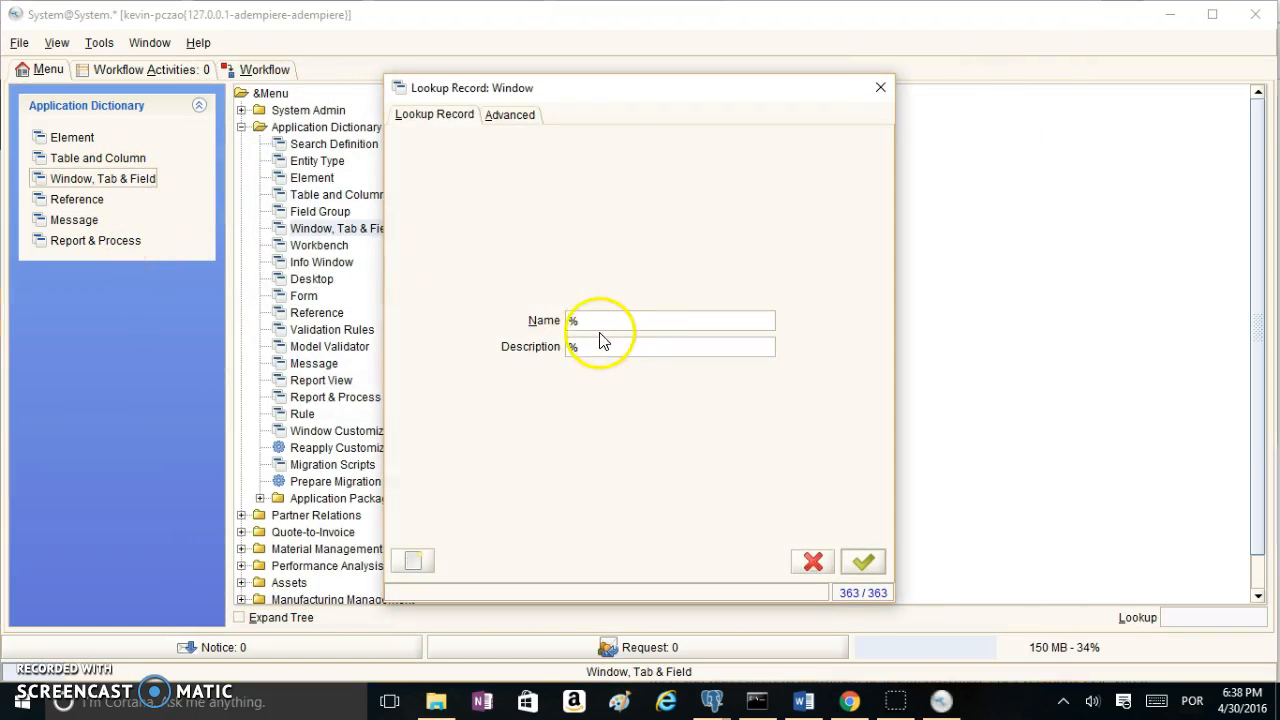
left_click(609, 321)
key("BackSpace")
type("Minutes")
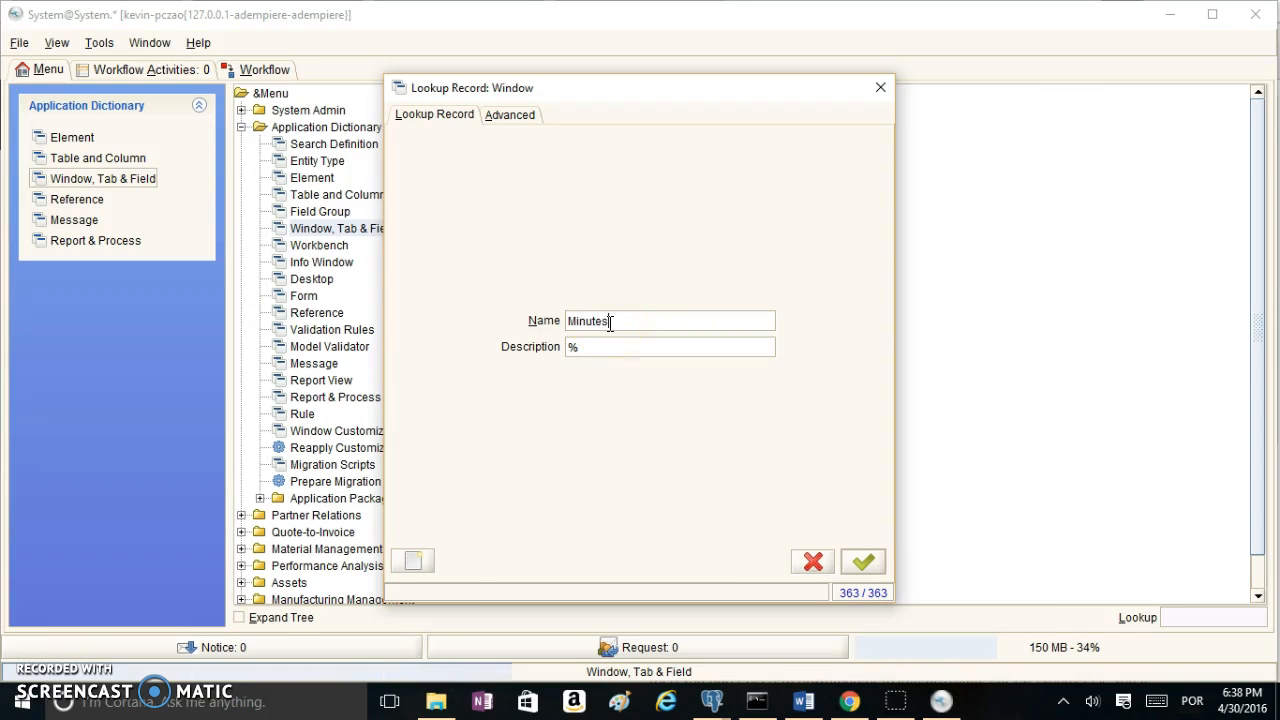
key("Return")
left_click(510, 218)
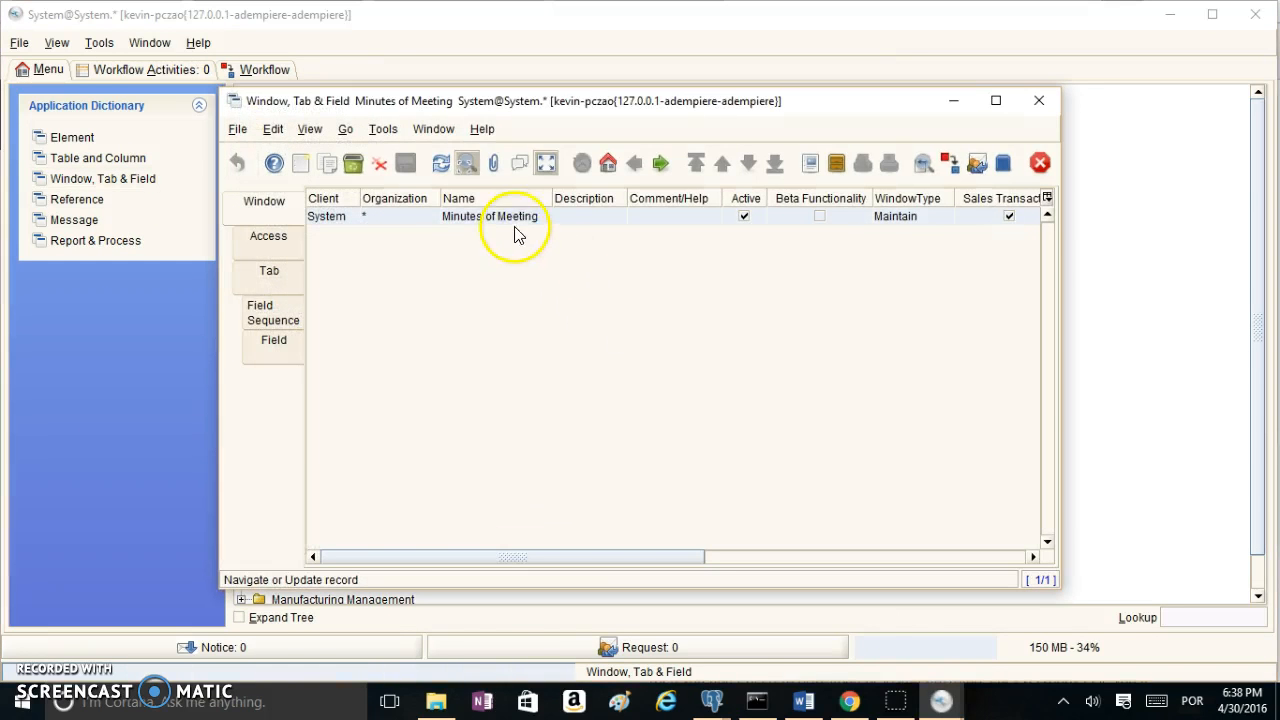
Step: Open the End Time field record of the Minutes of Meeting window's MOM tab in single-record view
left_click(546, 164)
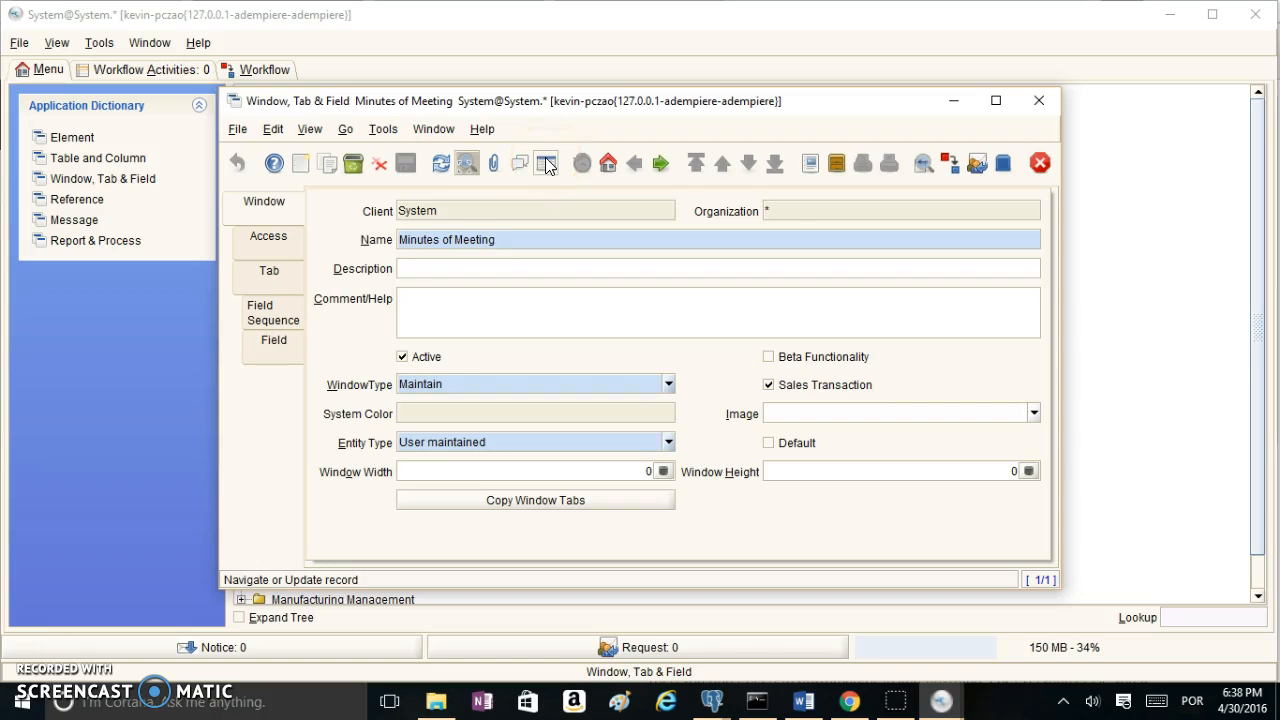
left_click(277, 280)
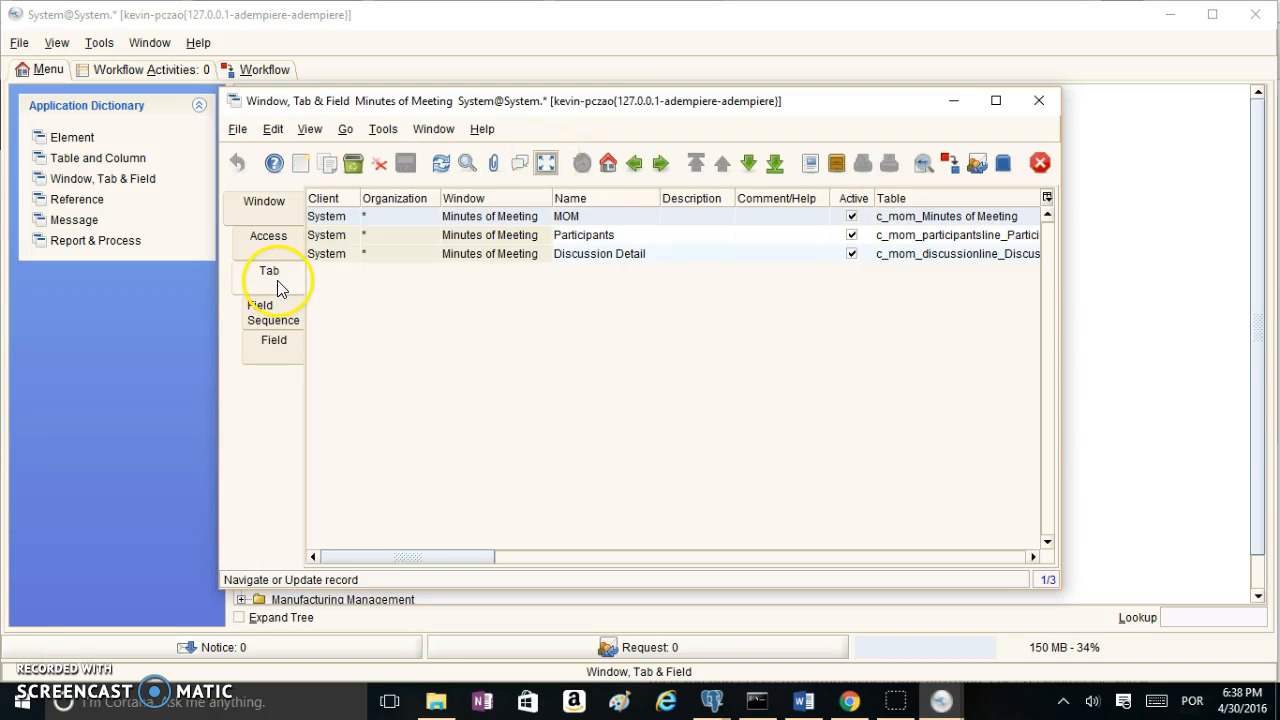
left_click(465, 218)
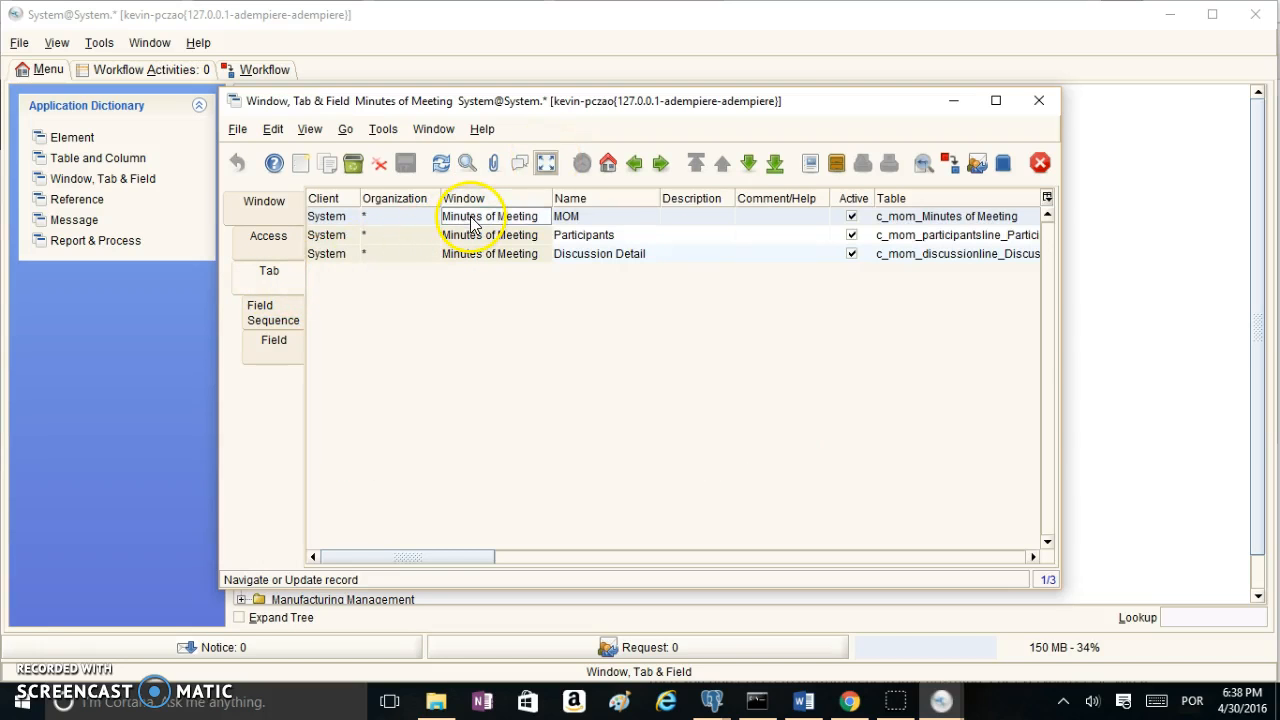
left_click(546, 164)
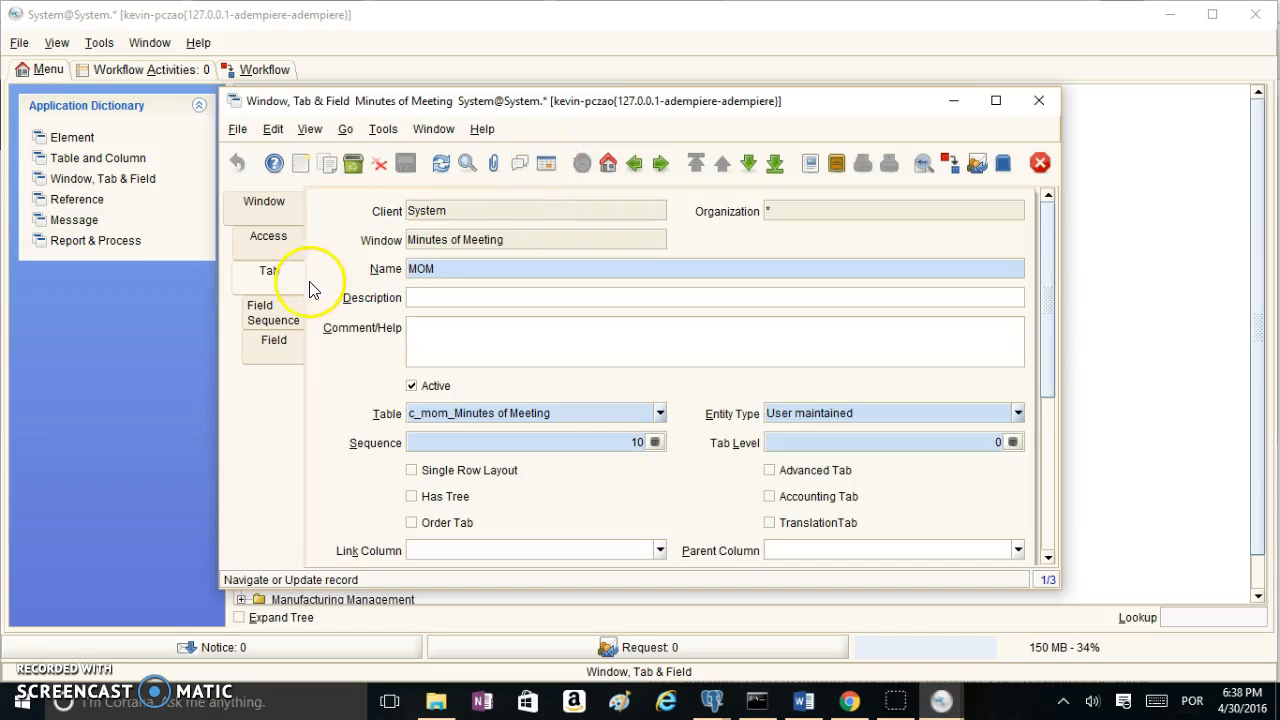
left_click(285, 341)
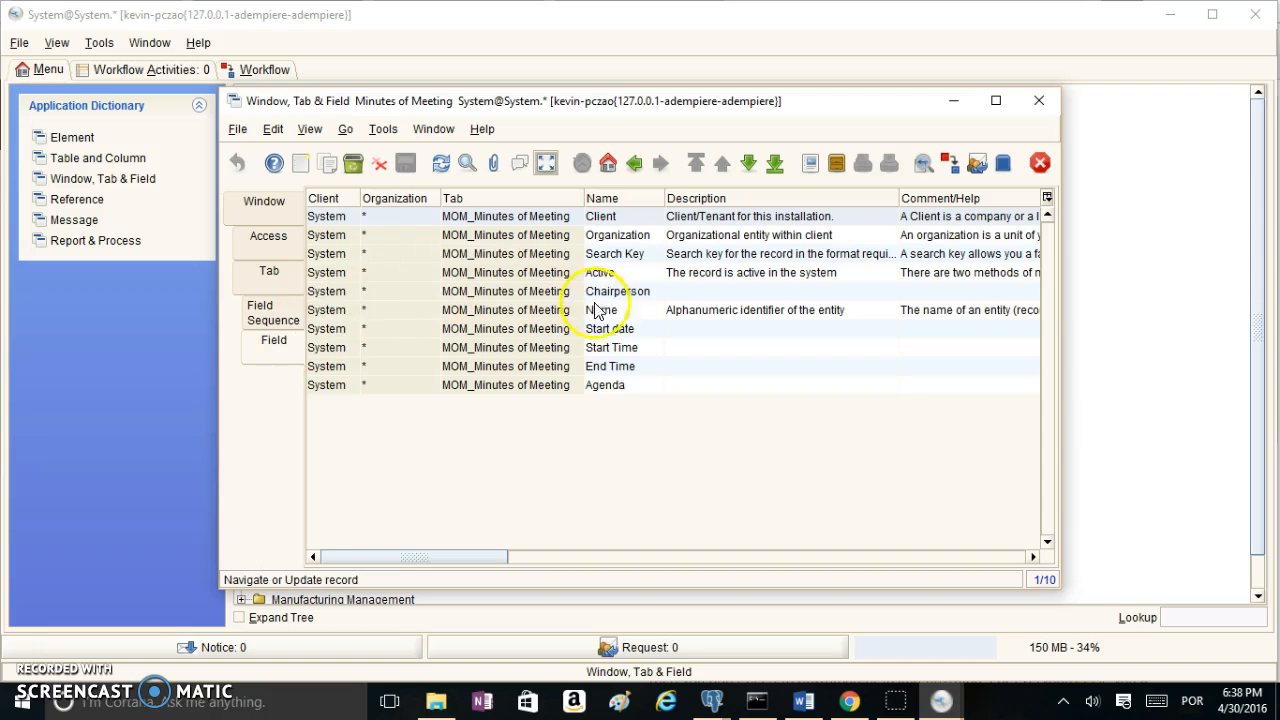
left_click(617, 367)
left_click(546, 163)
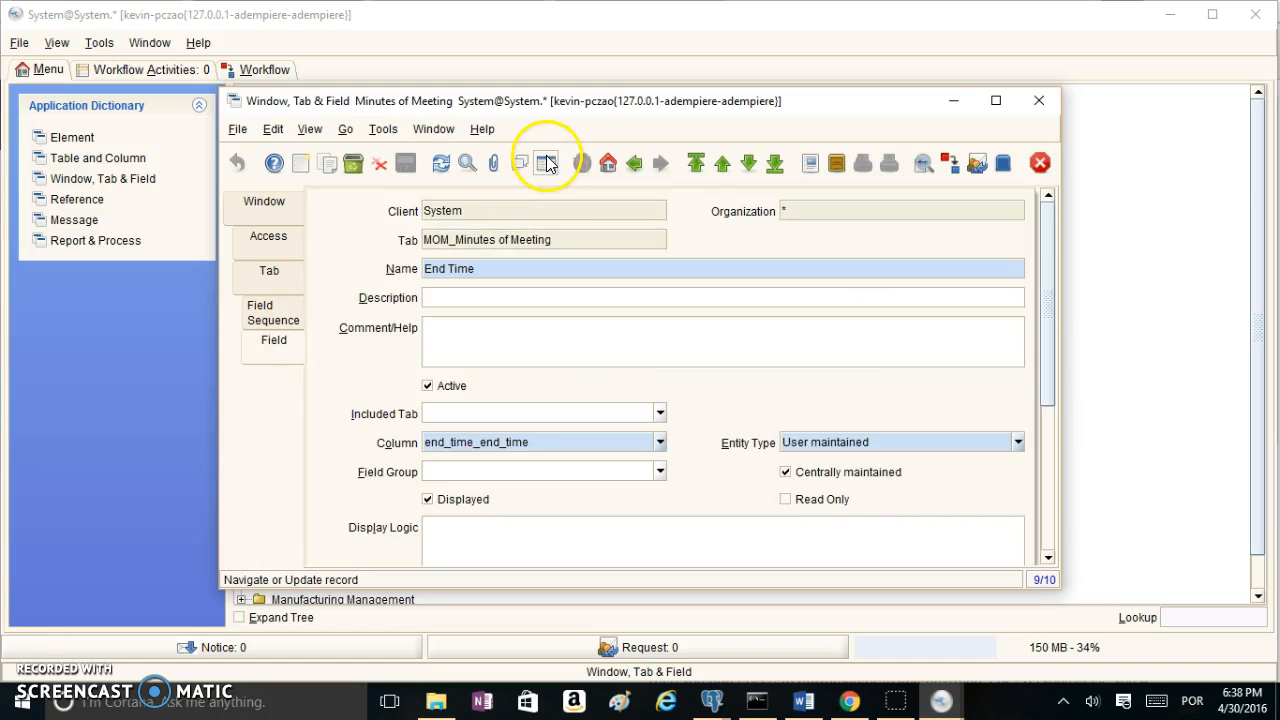
Step: Place the End Time field on the same line as the preceding field, save the record and close the window definition
left_click_drag(1051, 277, 1051, 411)
left_click(786, 406)
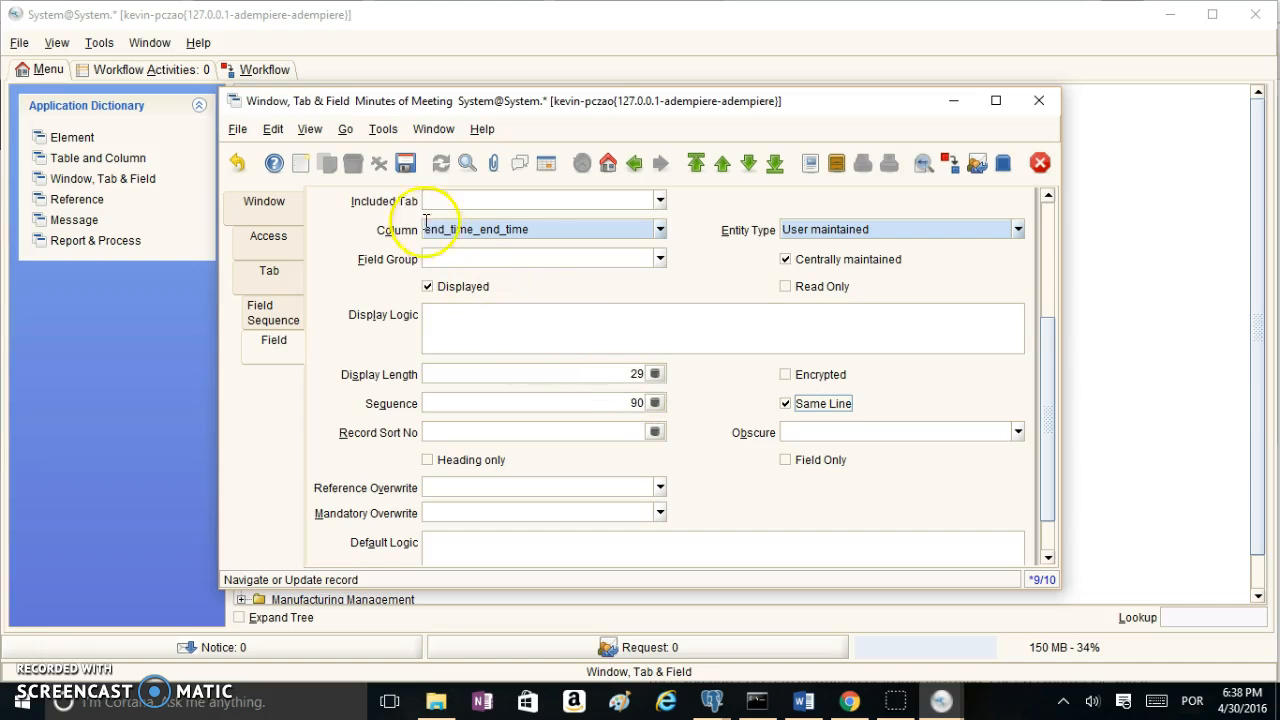
left_click(404, 168)
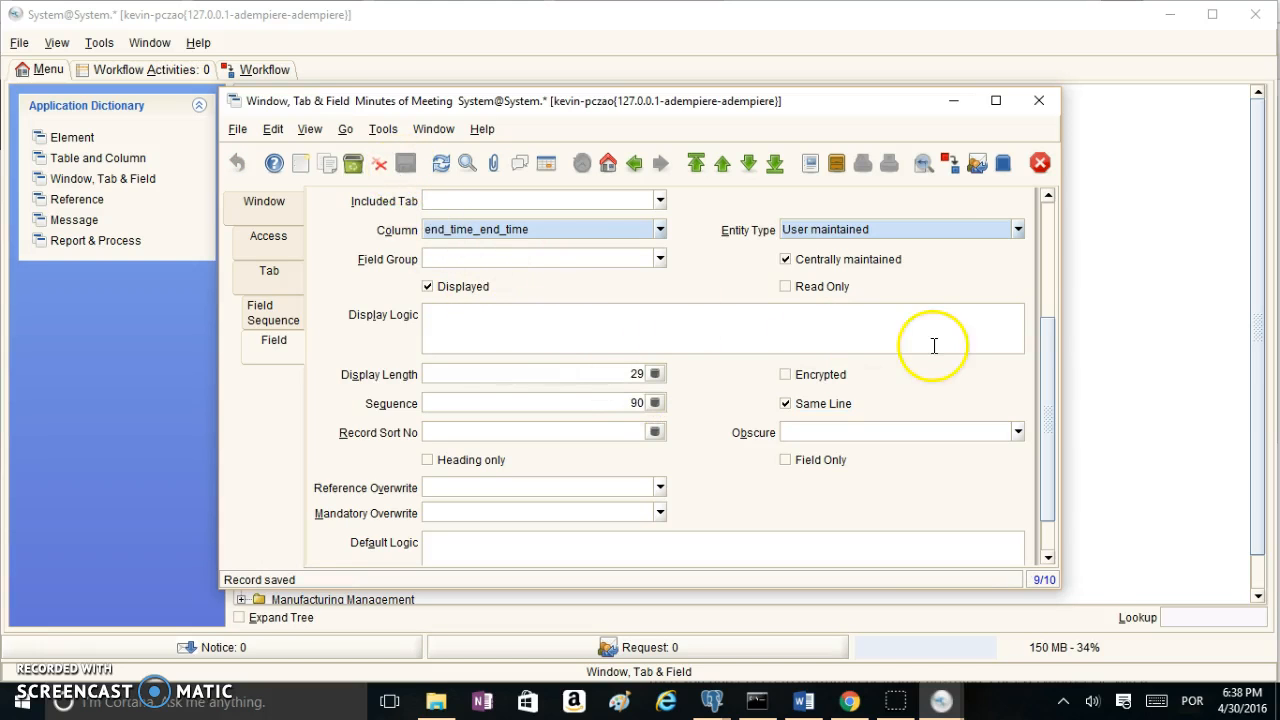
left_click_drag(1049, 414, 1062, 214)
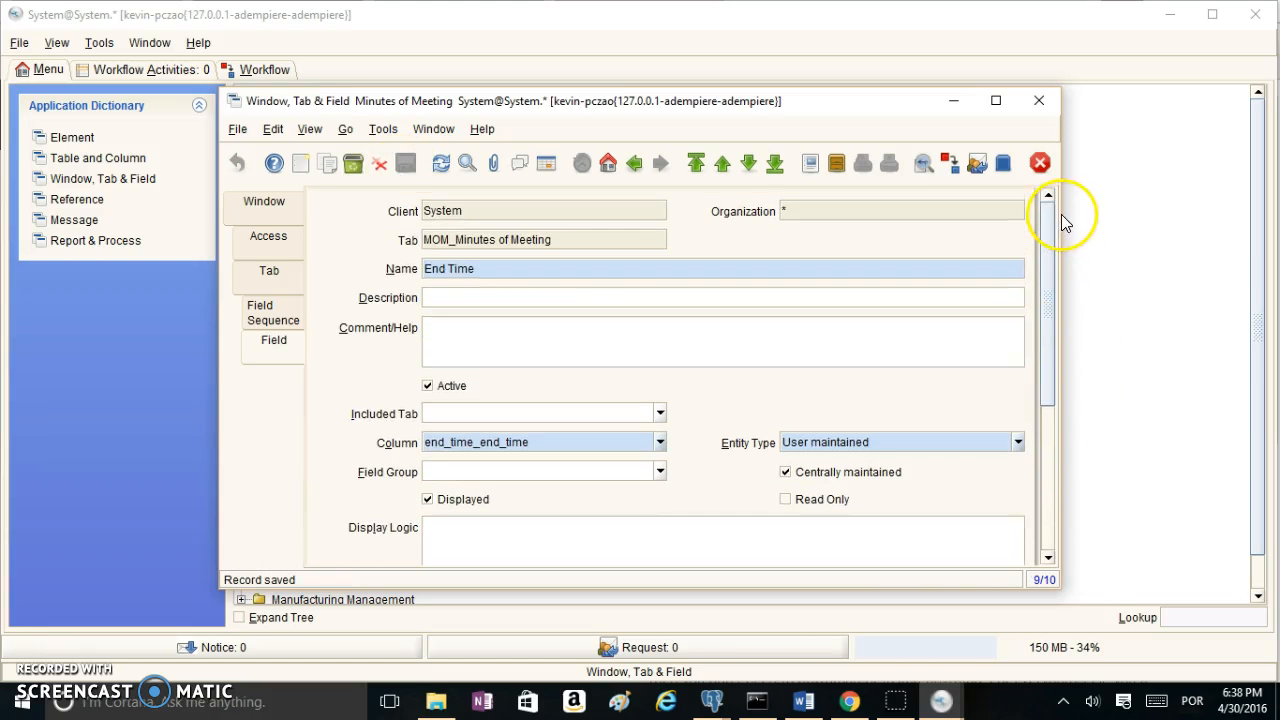
left_click(1037, 102)
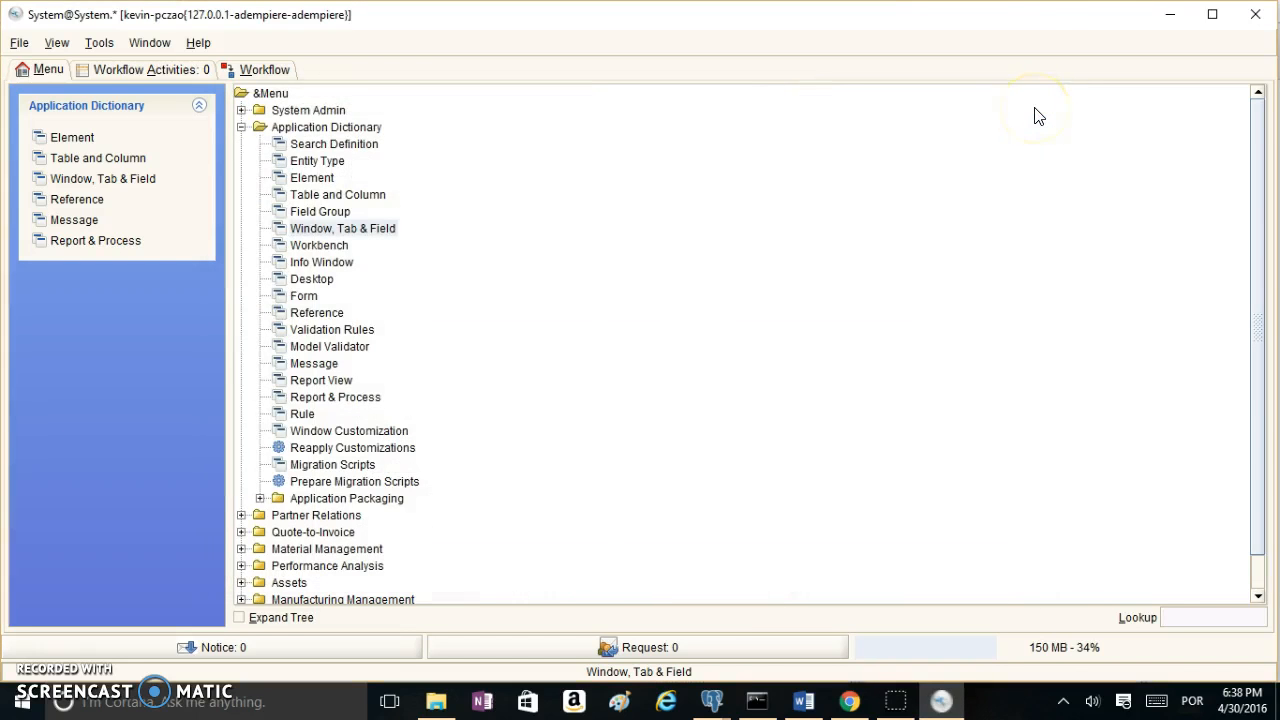
Step: Log out of the System session
left_click(634, 266)
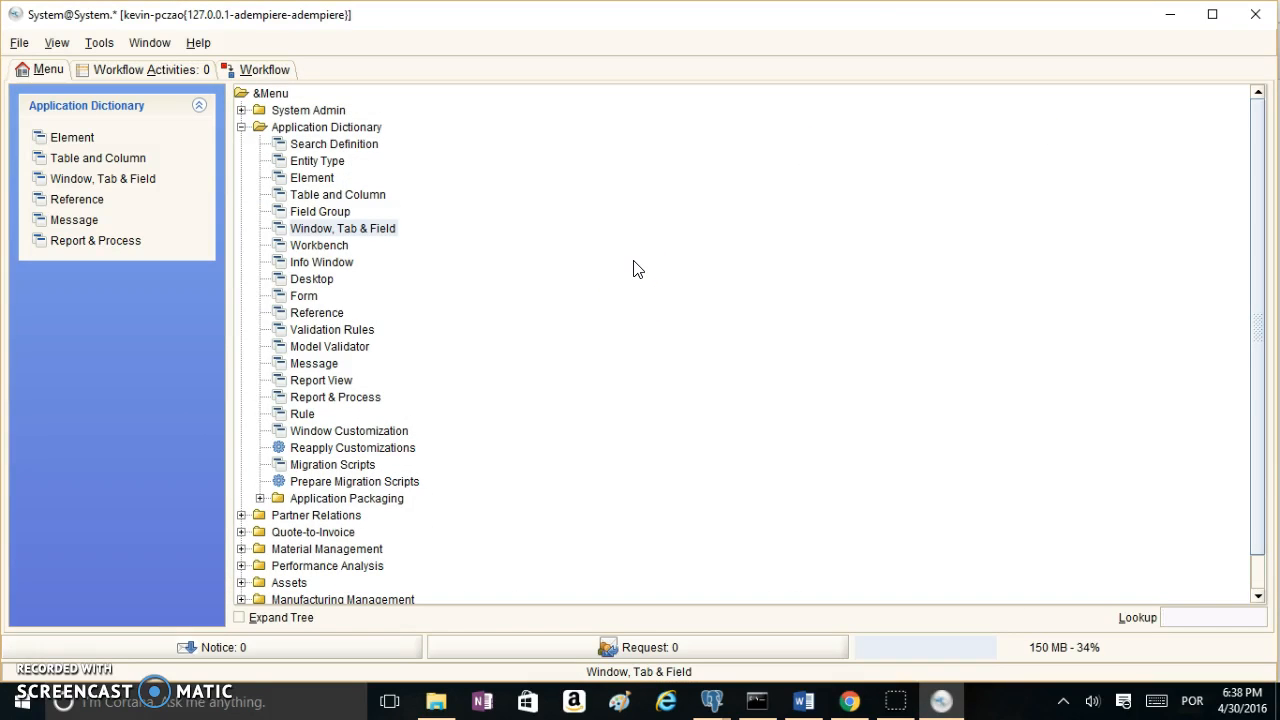
left_click(22, 45)
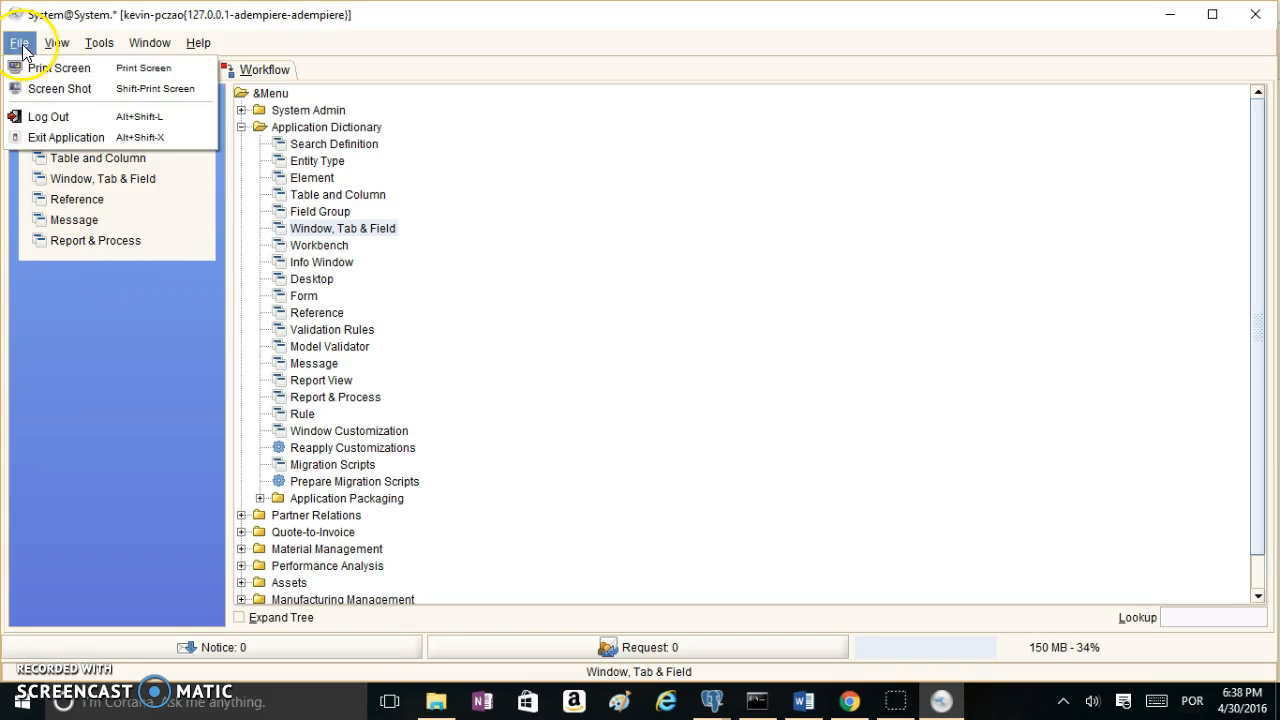
left_click(48, 116)
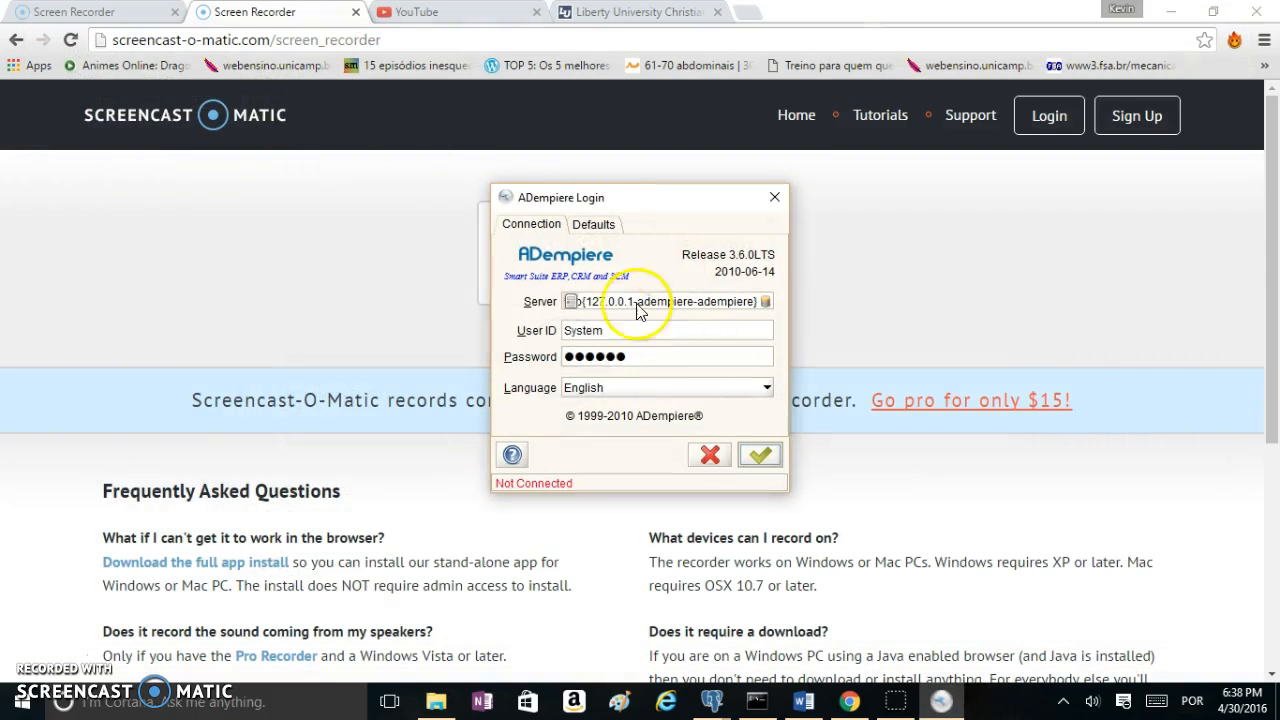
Step: Log in with the user ID GardenAdmin and the account password, accepting the default role settings
left_click_drag(620, 336, 493, 343)
left_click(596, 330)
type("GardenAdmin")
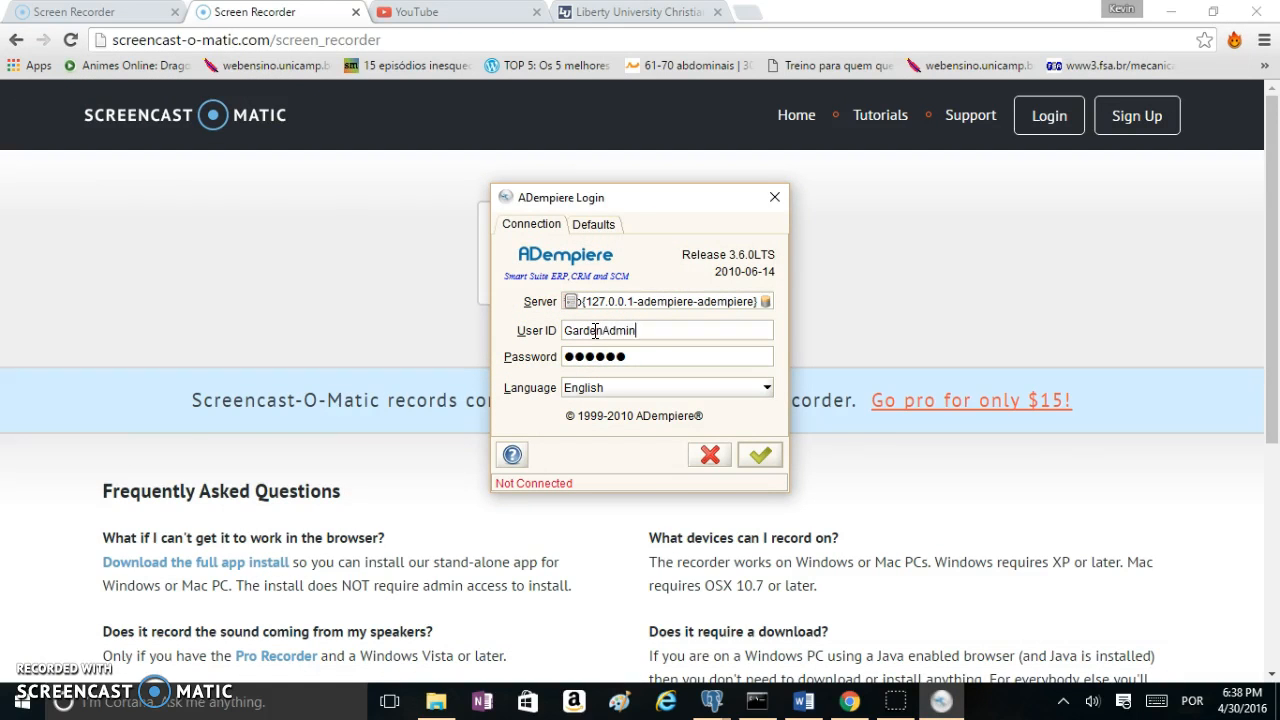
left_click(615, 356)
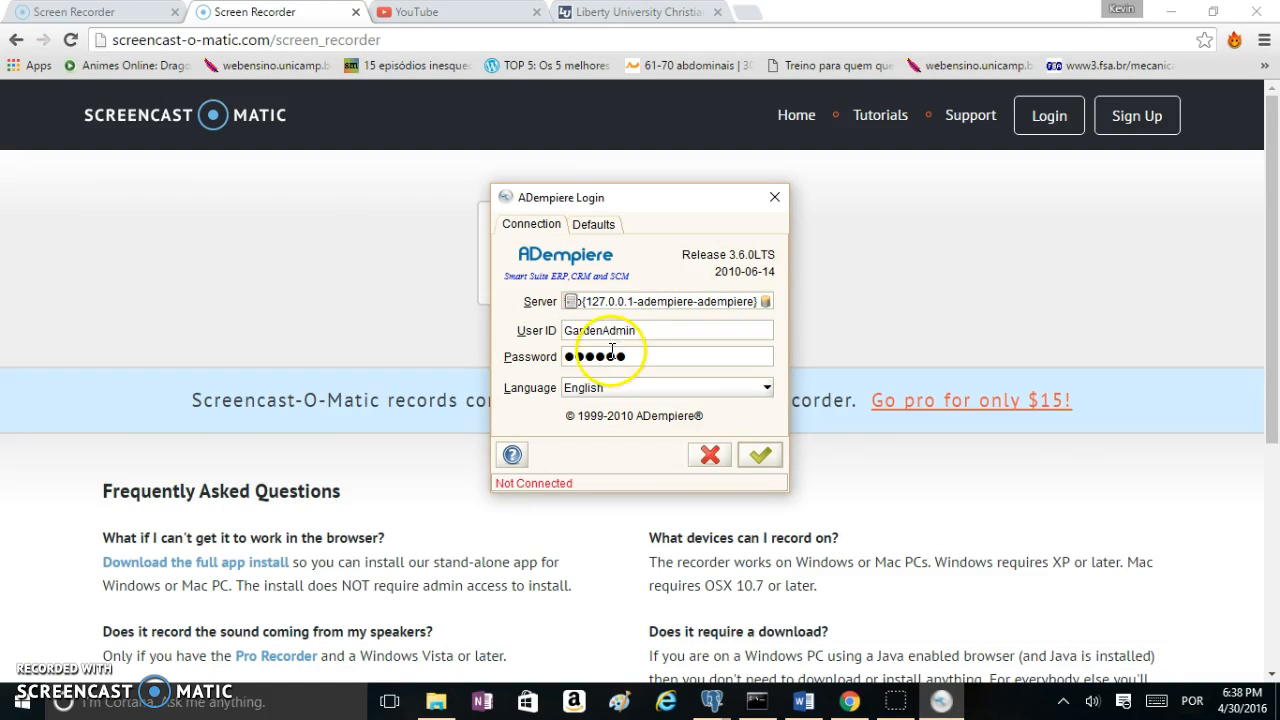
type("Ga")
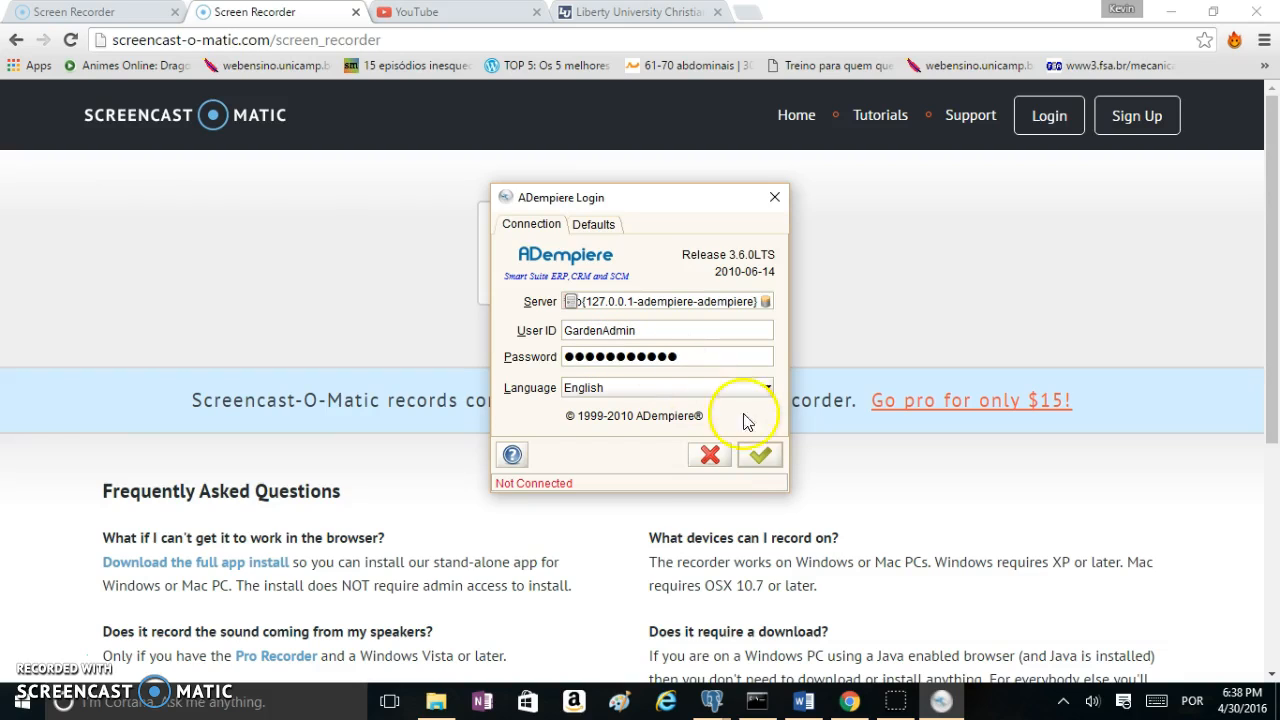
left_click(762, 453)
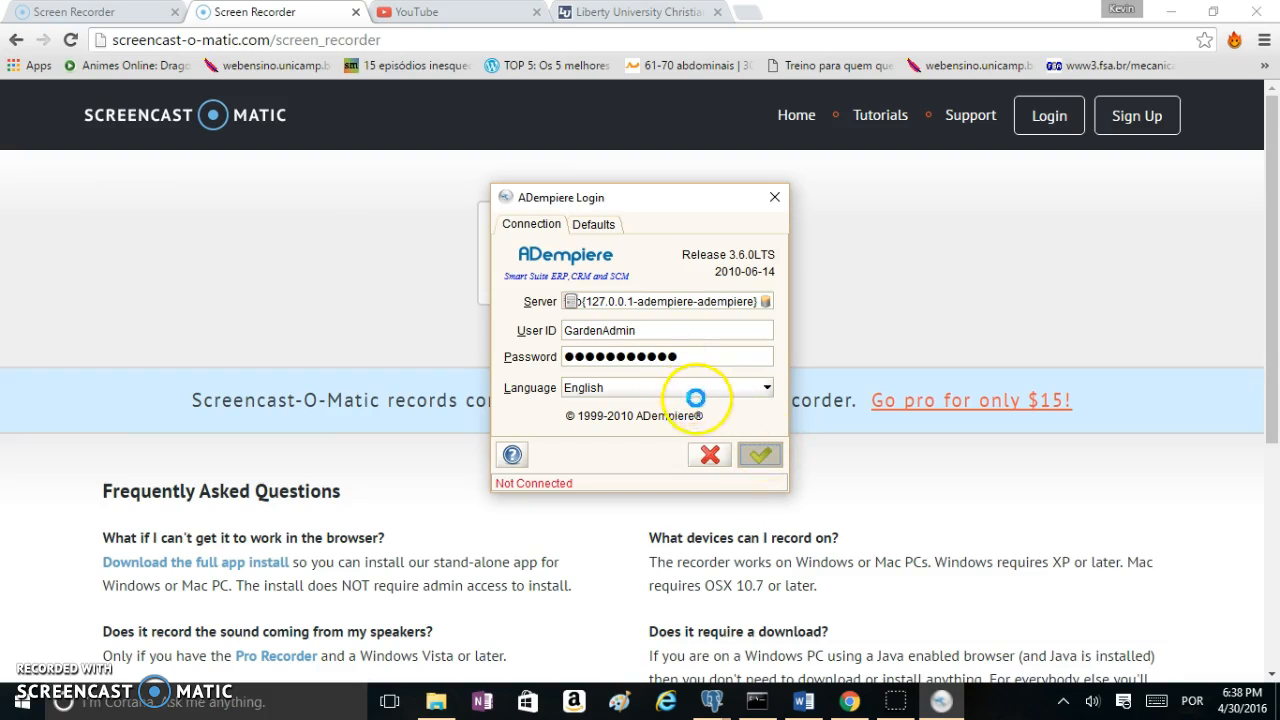
left_click(762, 455)
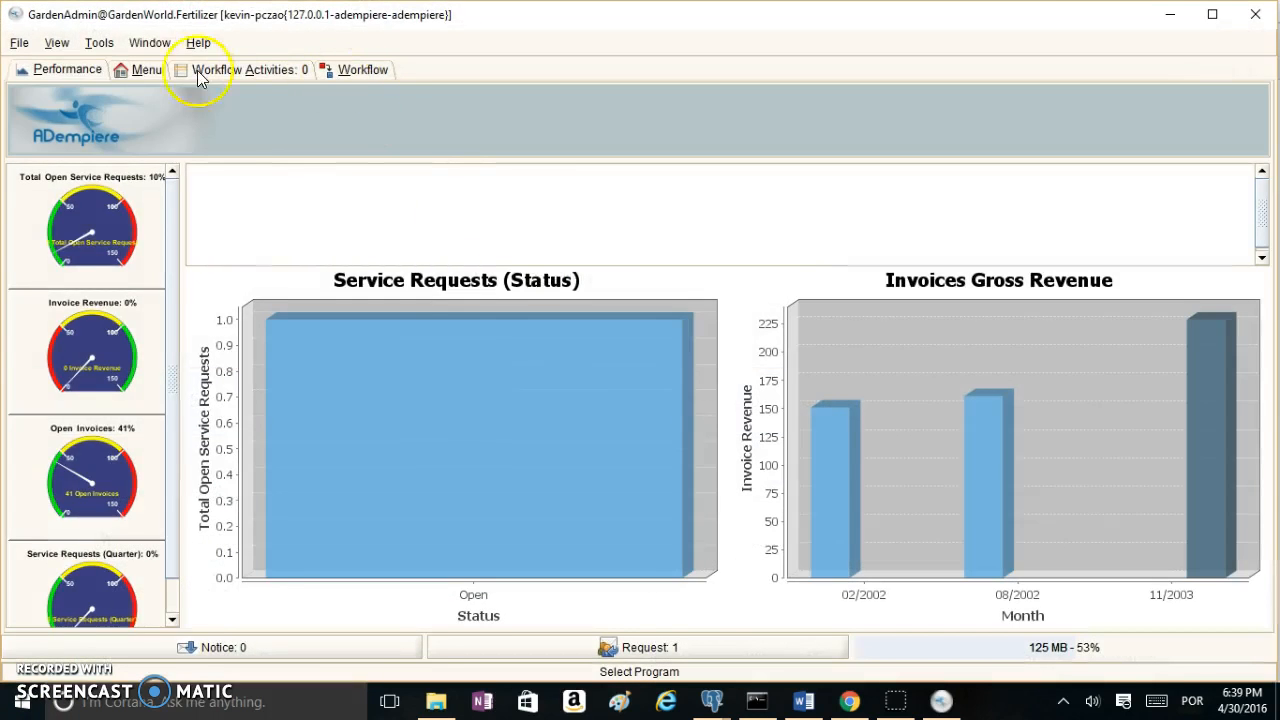
Step: Open the Minutes of Meeting window, check the date and time fields in single-record view and close it
left_click(142, 69)
left_click(320, 329)
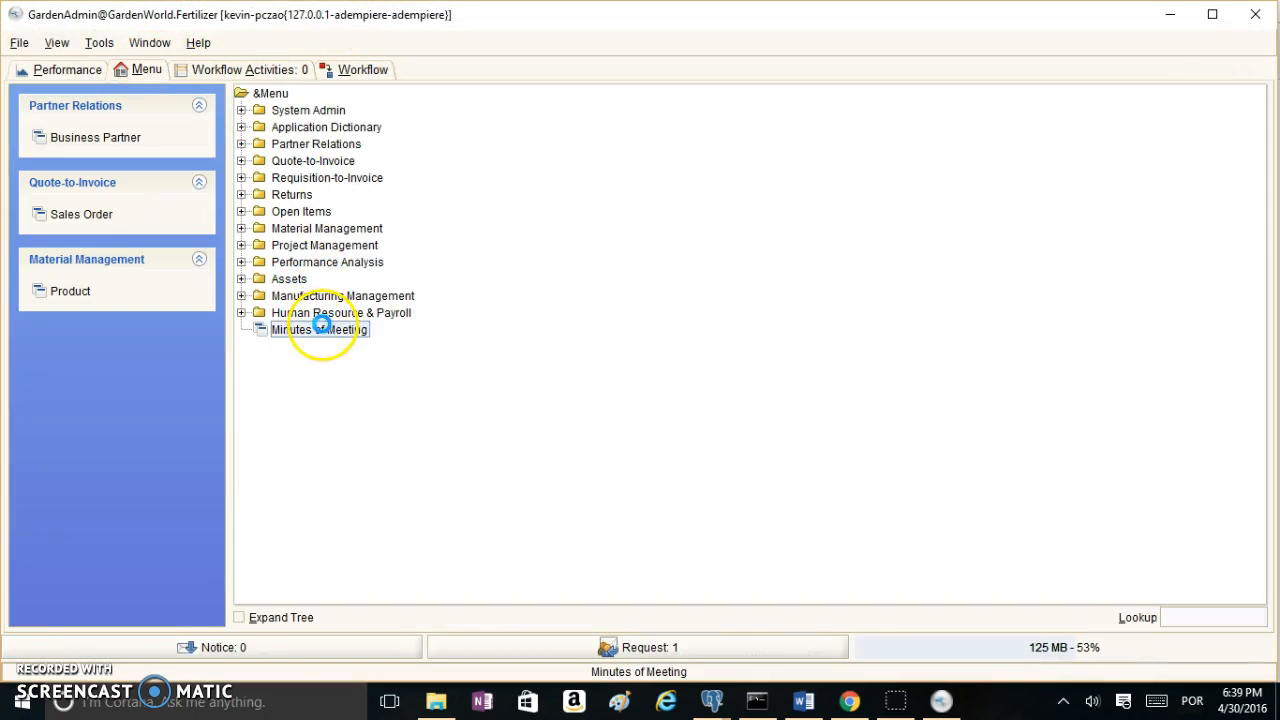
left_click(545, 163)
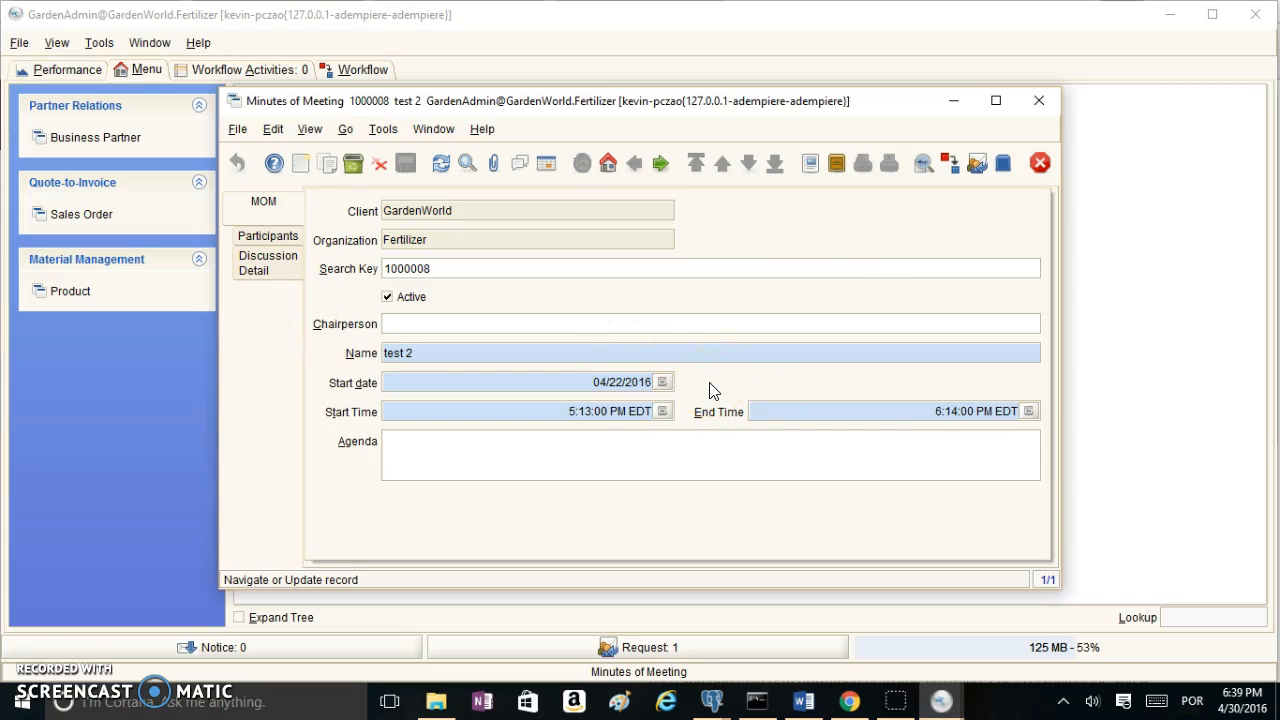
left_click(1039, 100)
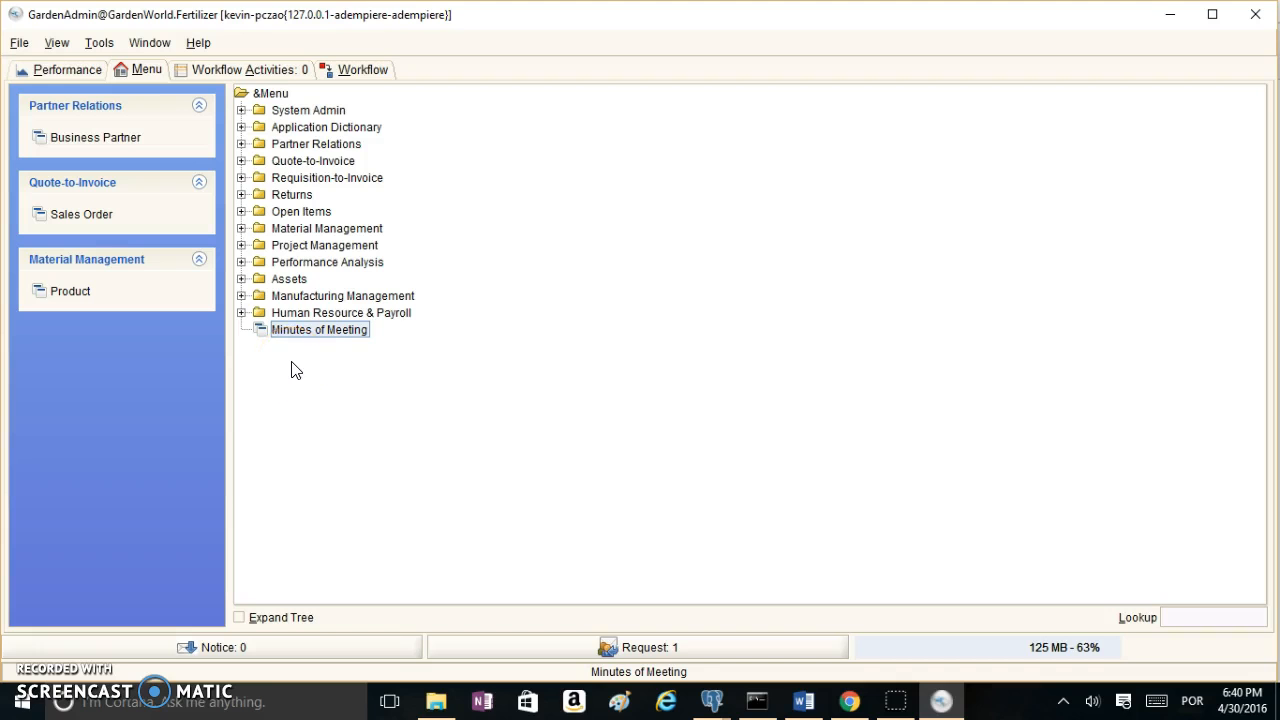
Step: Reopen Minutes of Meeting, review its MOM, Participants and Discussion Detail records in single-record view and close the window
left_click(290, 333)
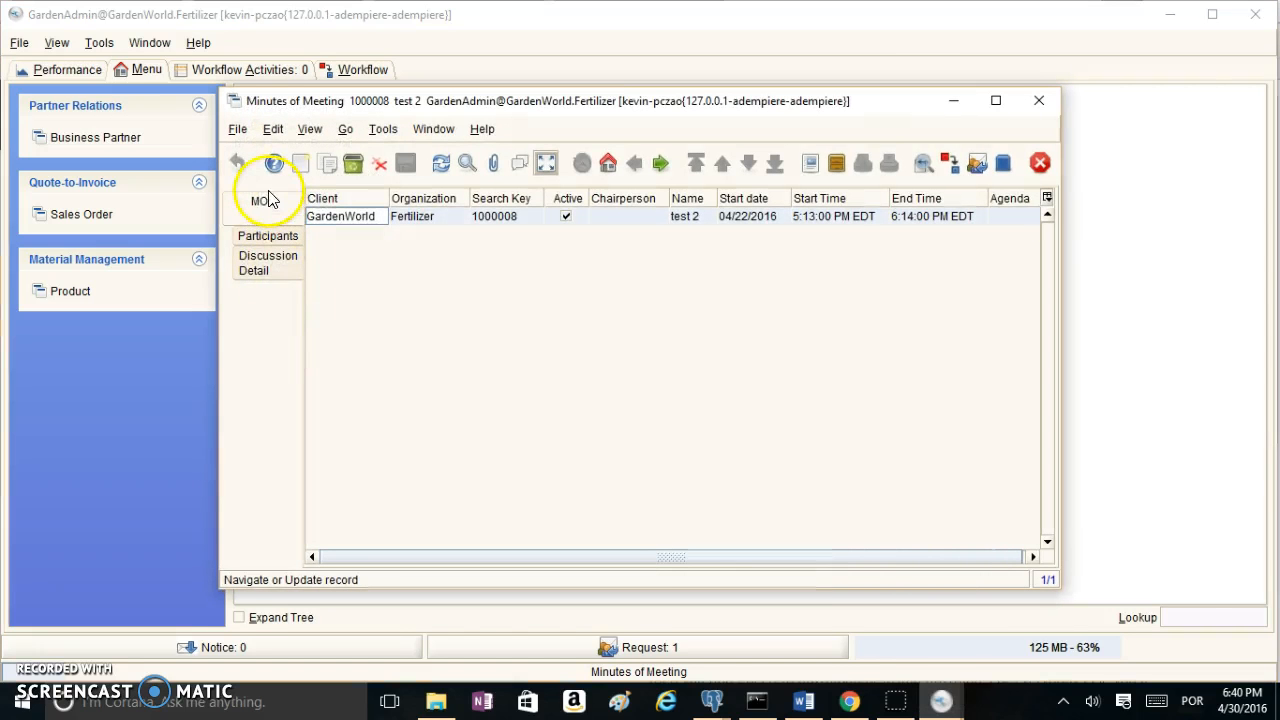
left_click(547, 163)
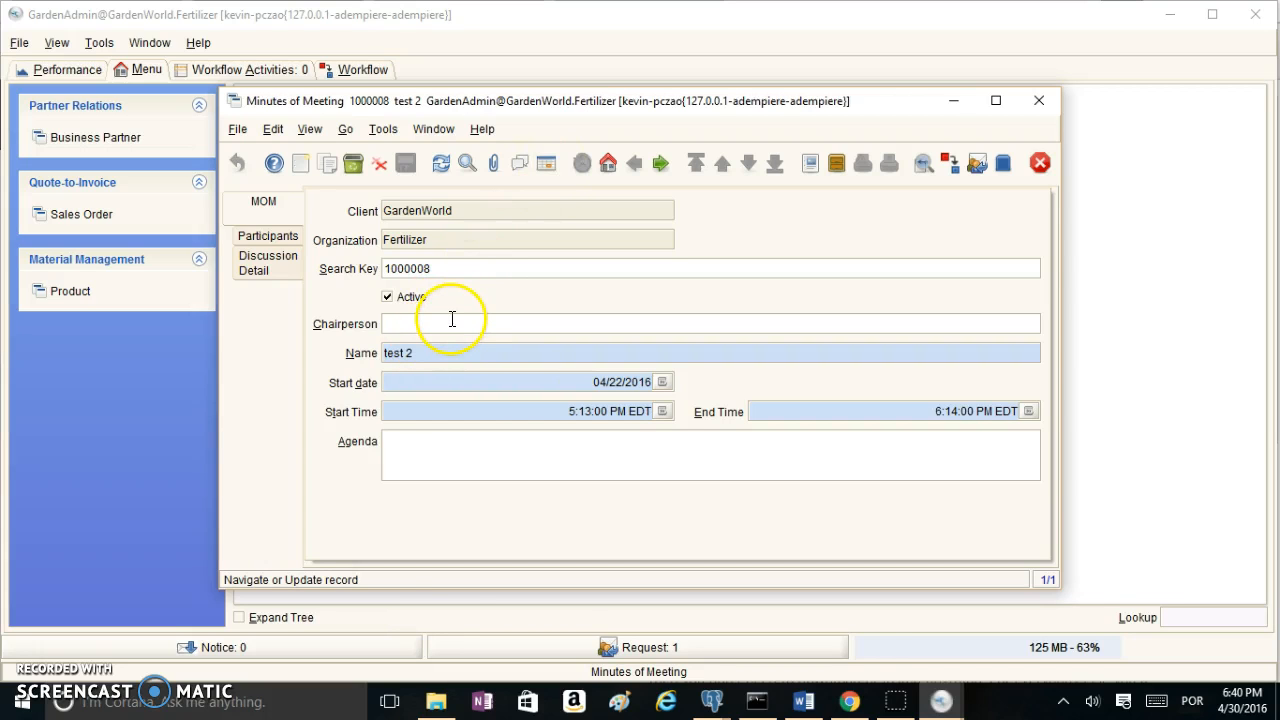
left_click(272, 234)
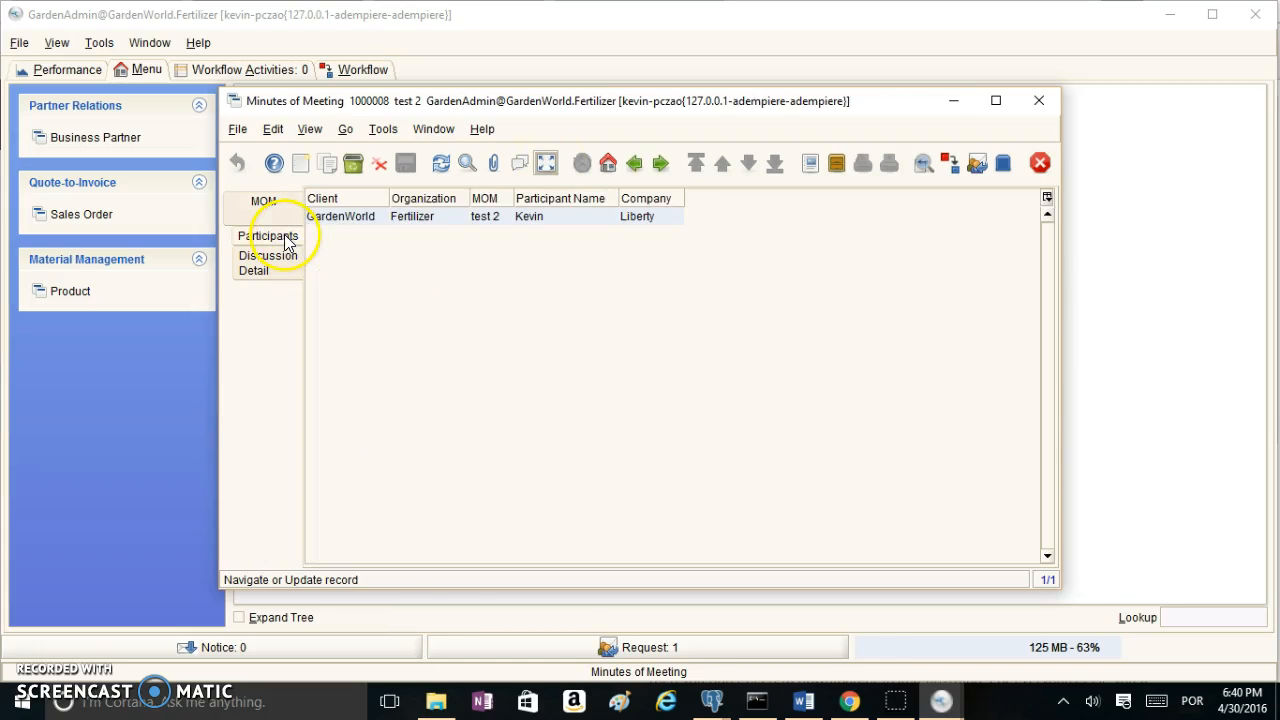
left_click(556, 161)
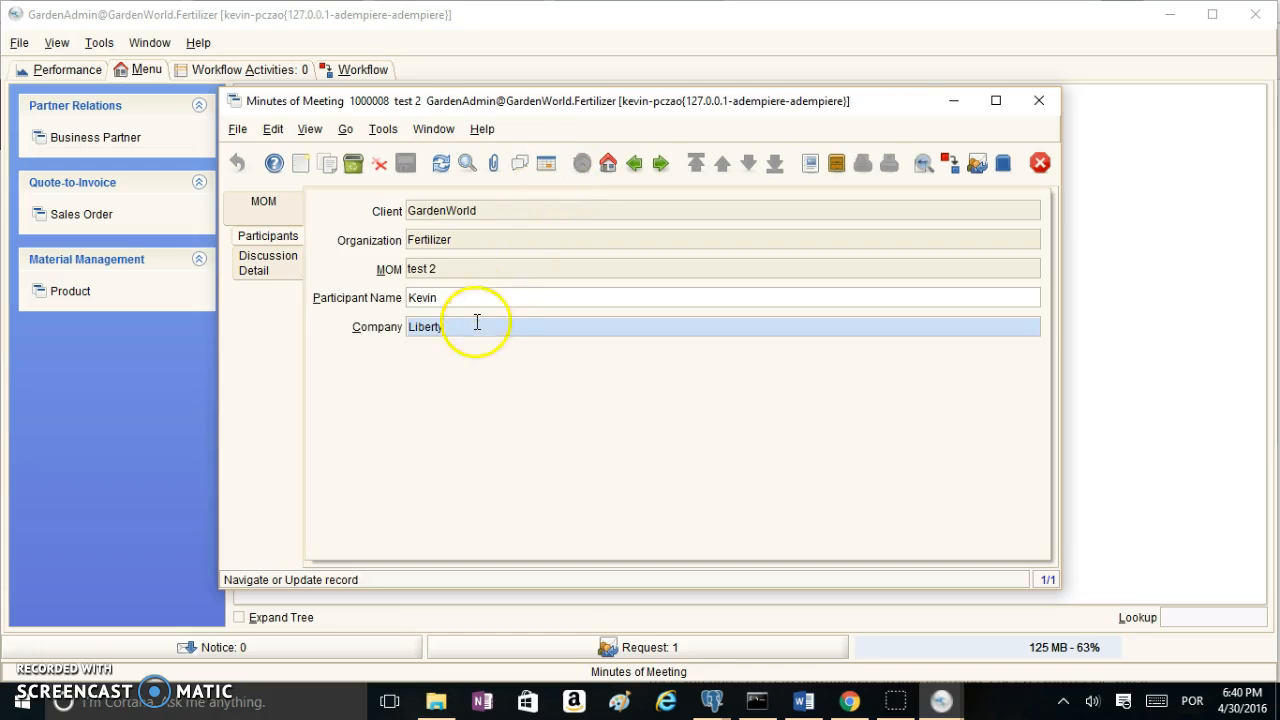
left_click(268, 262)
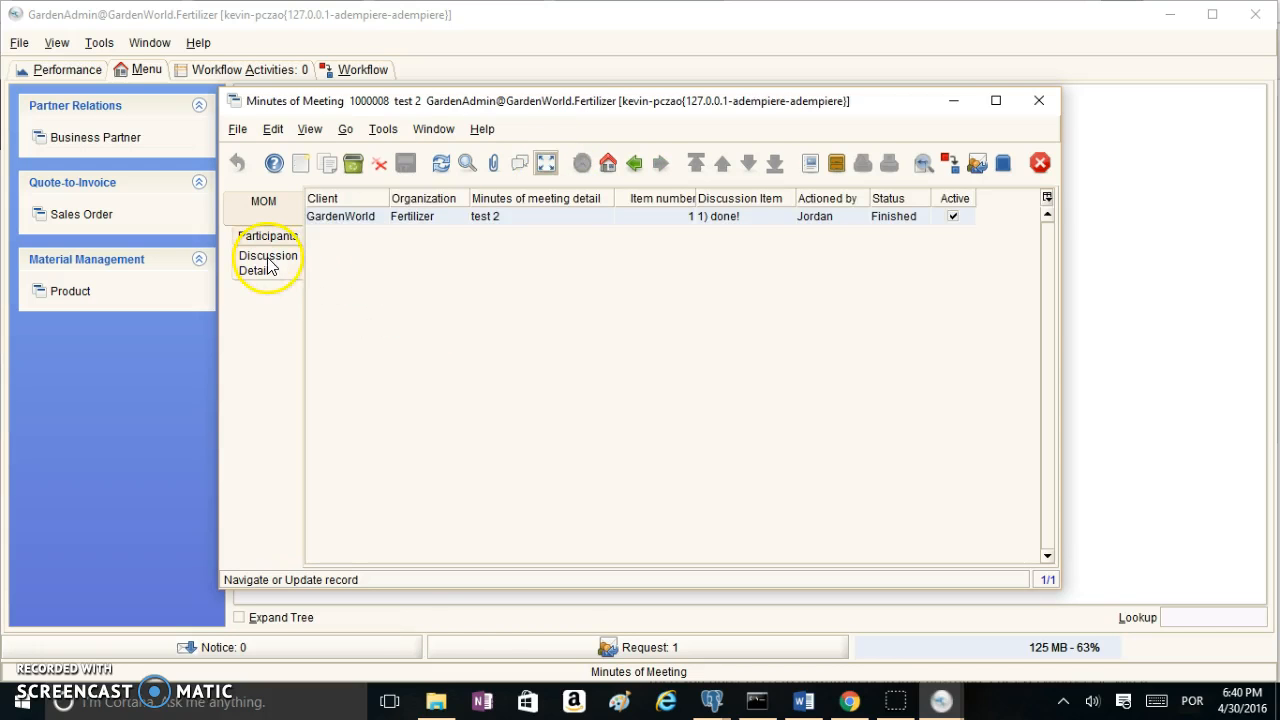
left_click(546, 162)
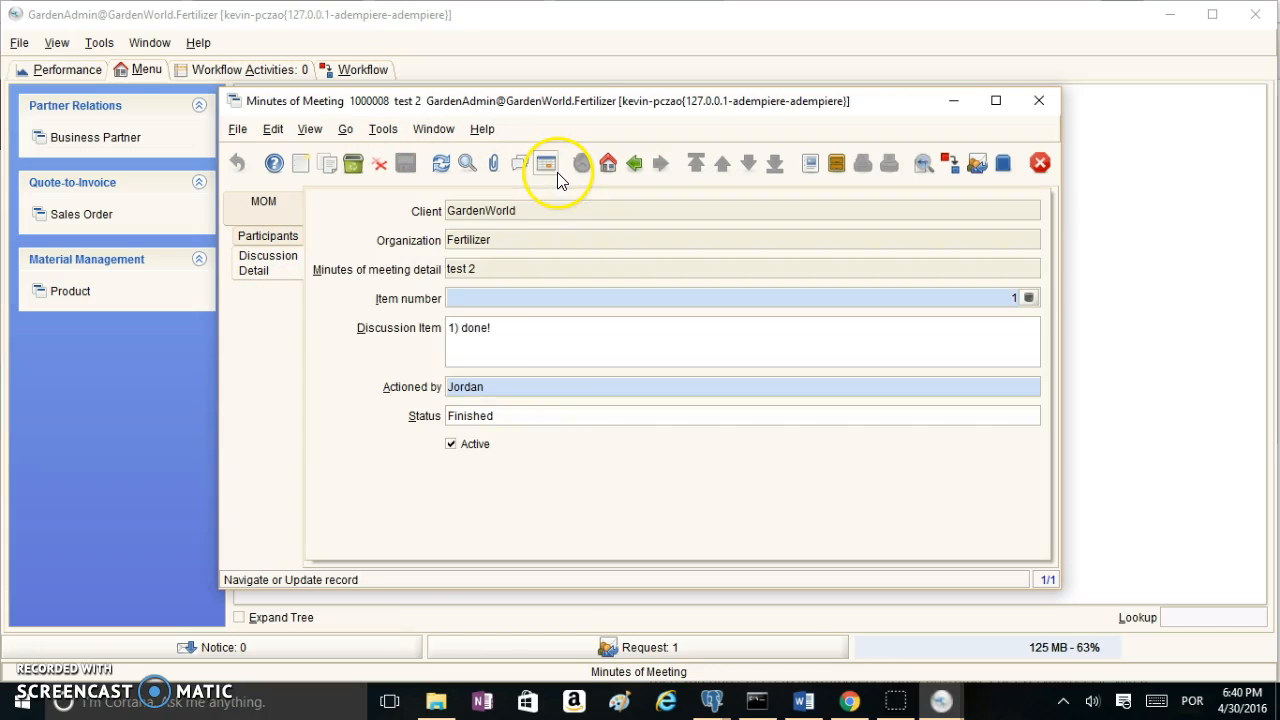
left_click(514, 393)
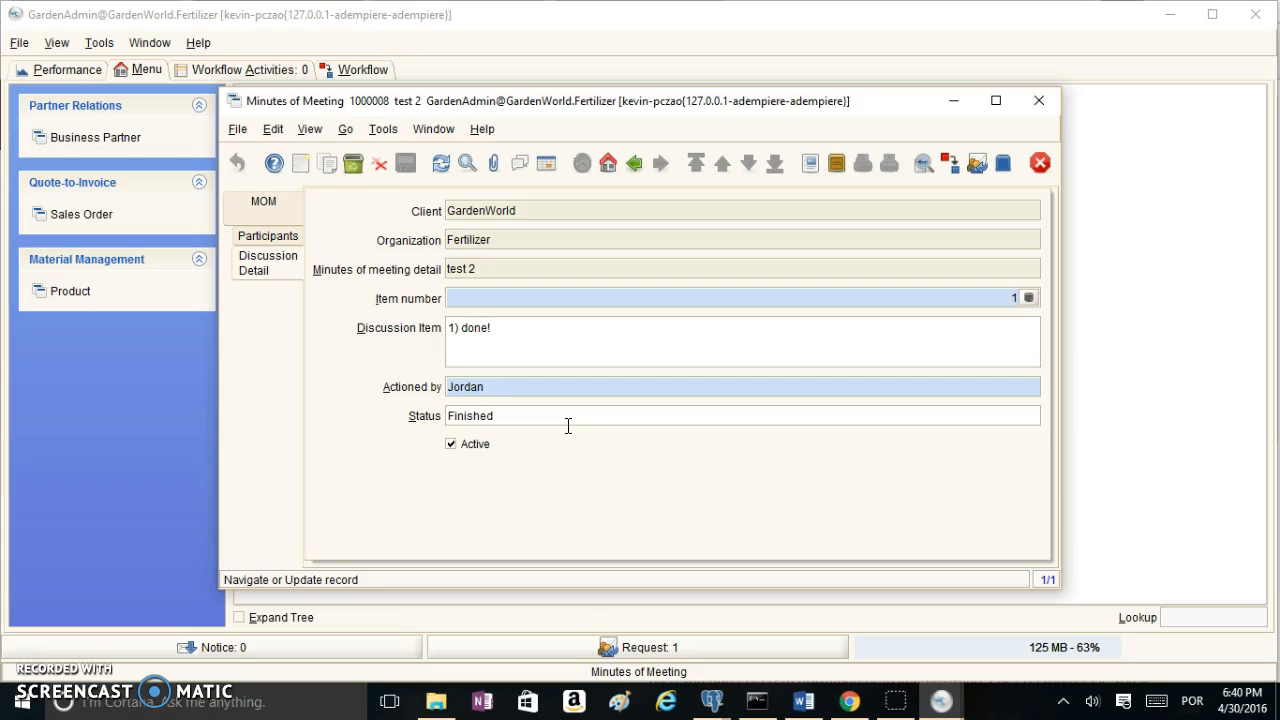
left_click(604, 341)
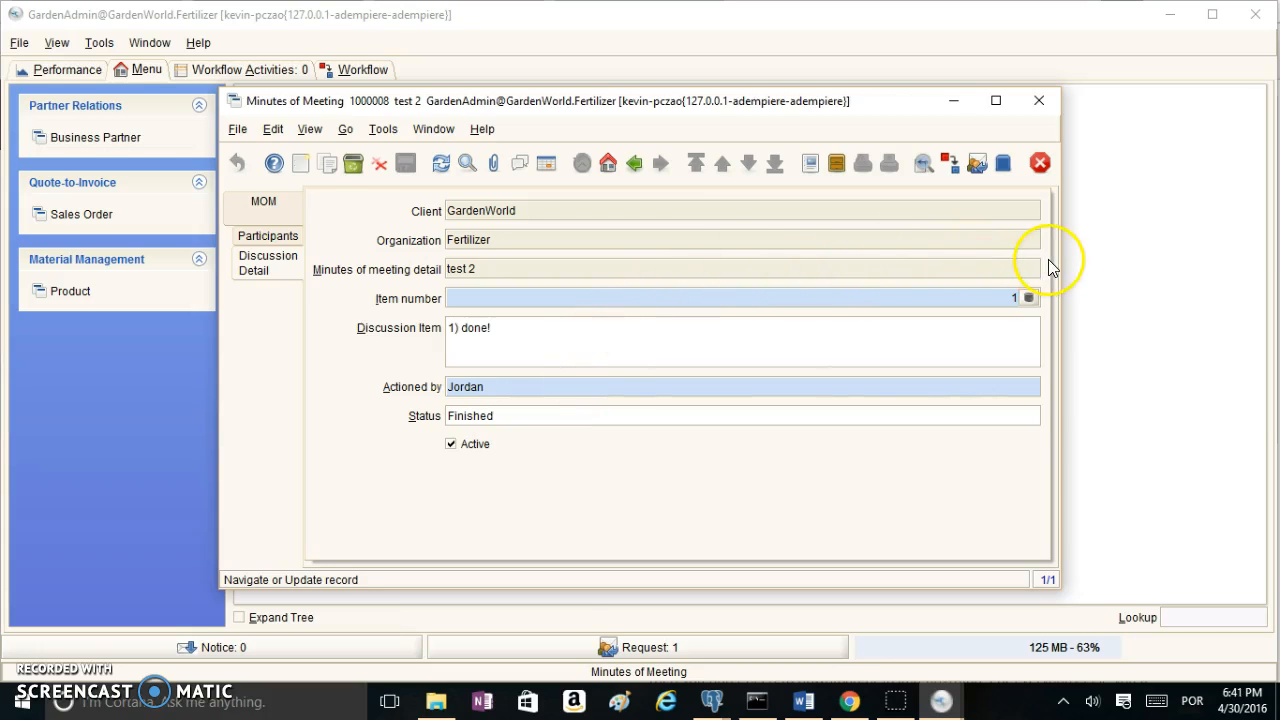
left_click(1010, 357)
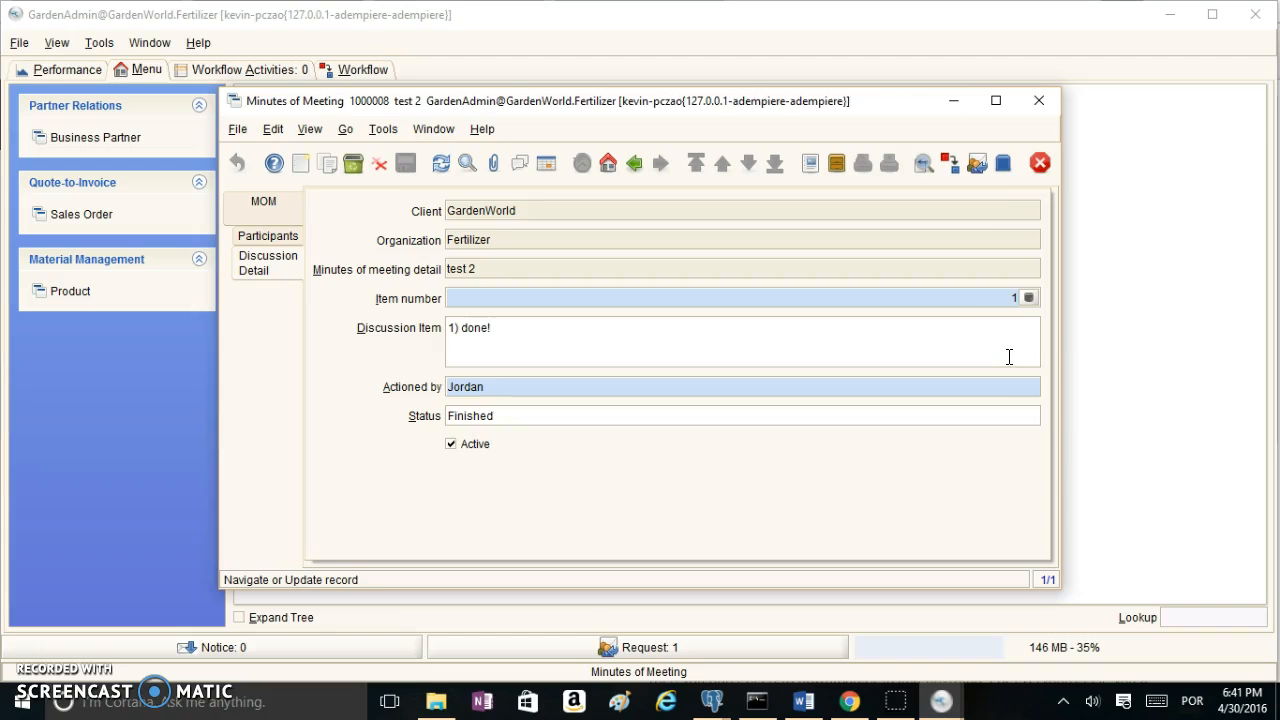
left_click(1040, 103)
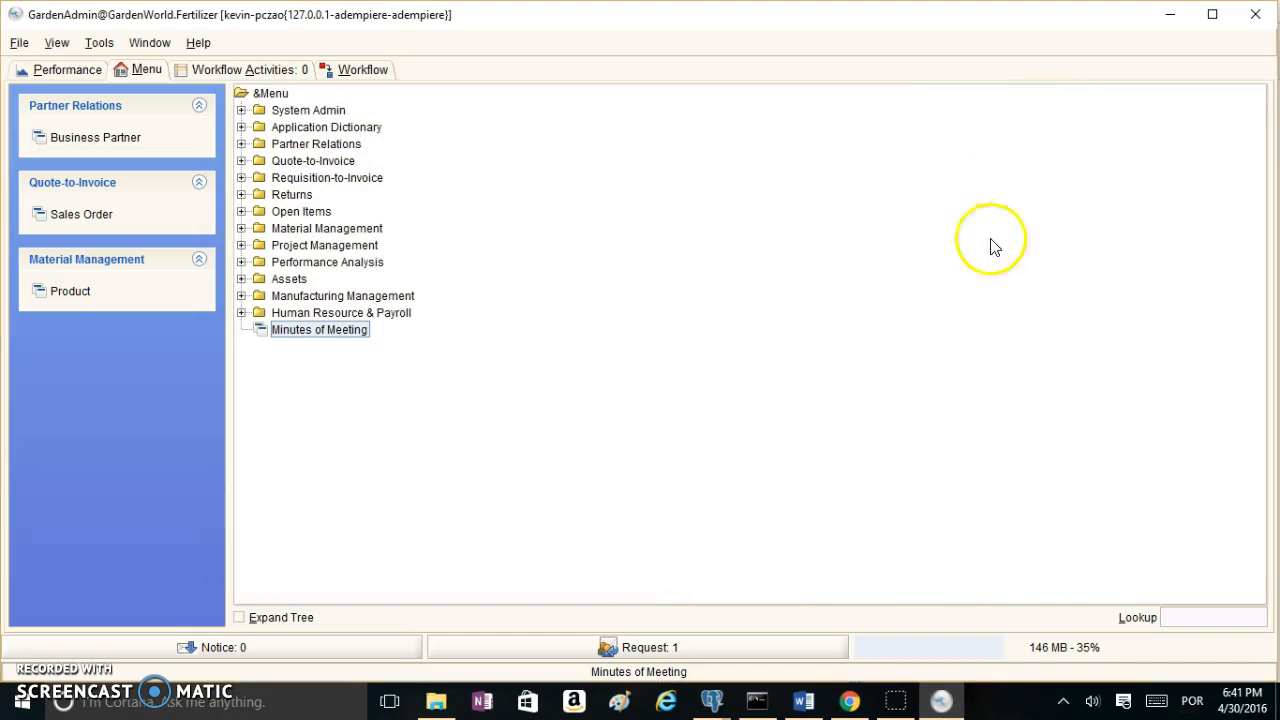
Step: Close the adempiere SQL query window without saving its changes and switch to the main pgAdmin III window
left_click(712, 704)
mouse_move(749, 608)
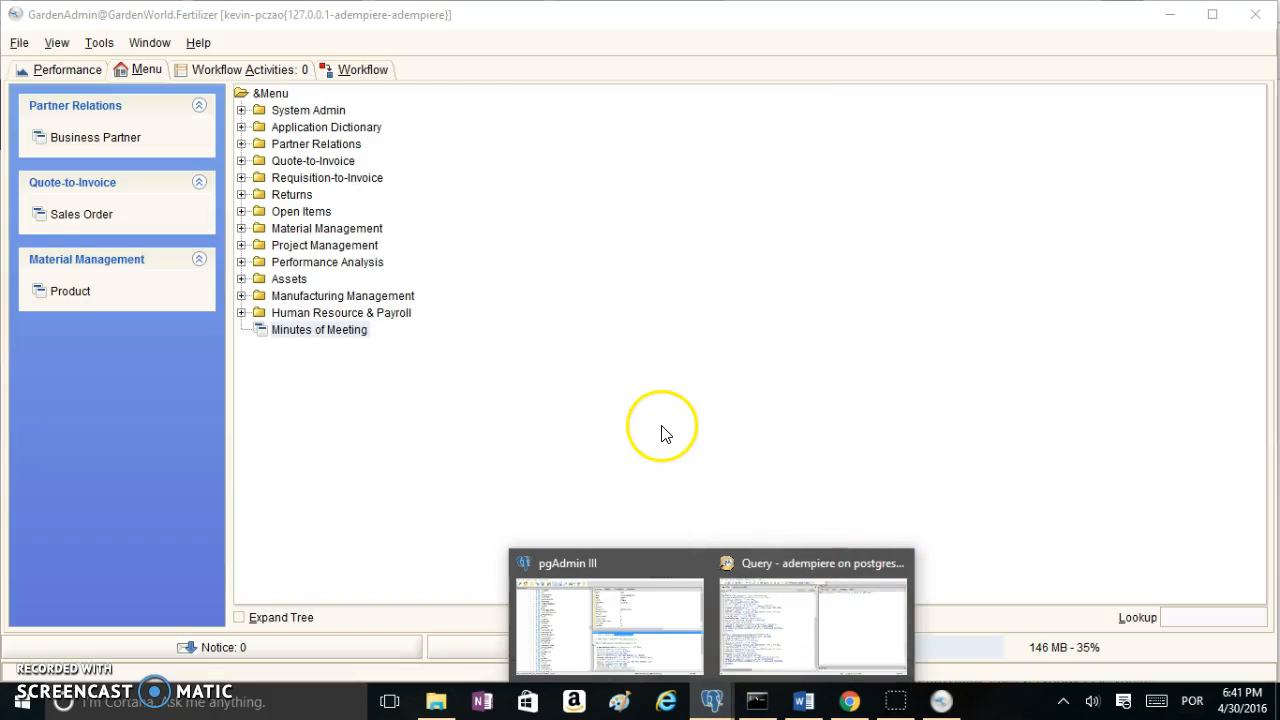
left_click(749, 609)
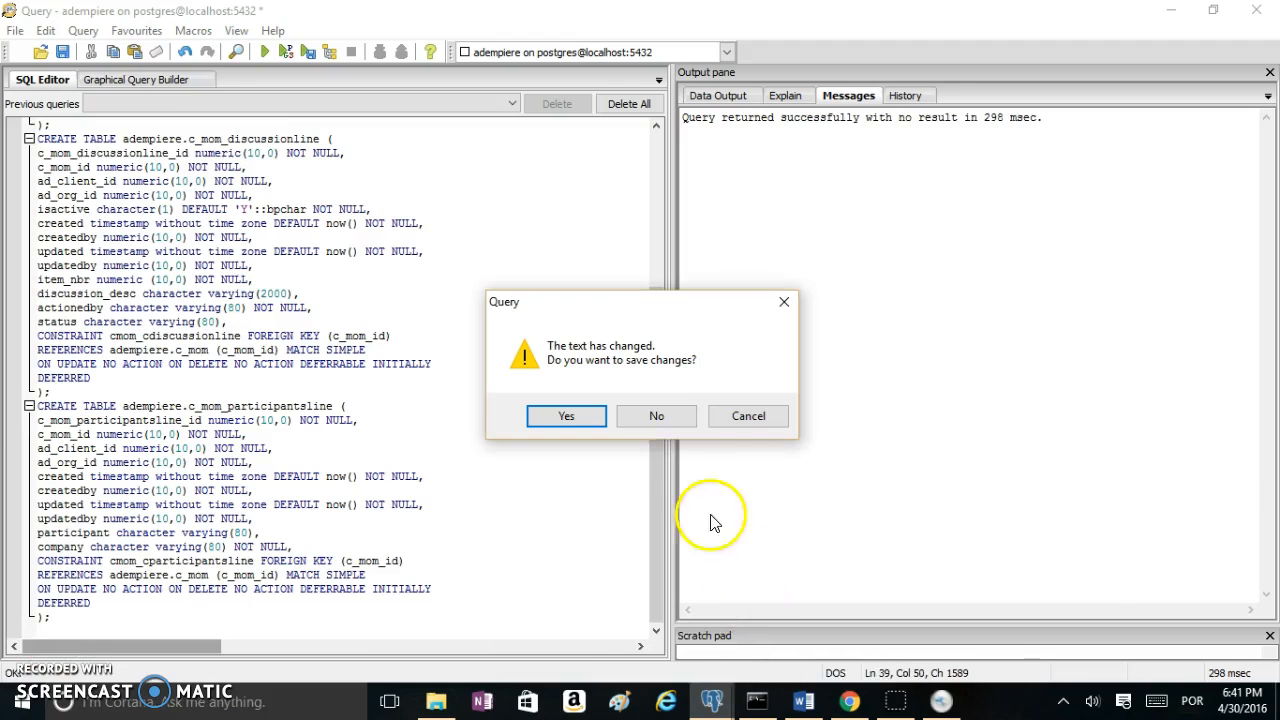
left_click(656, 416)
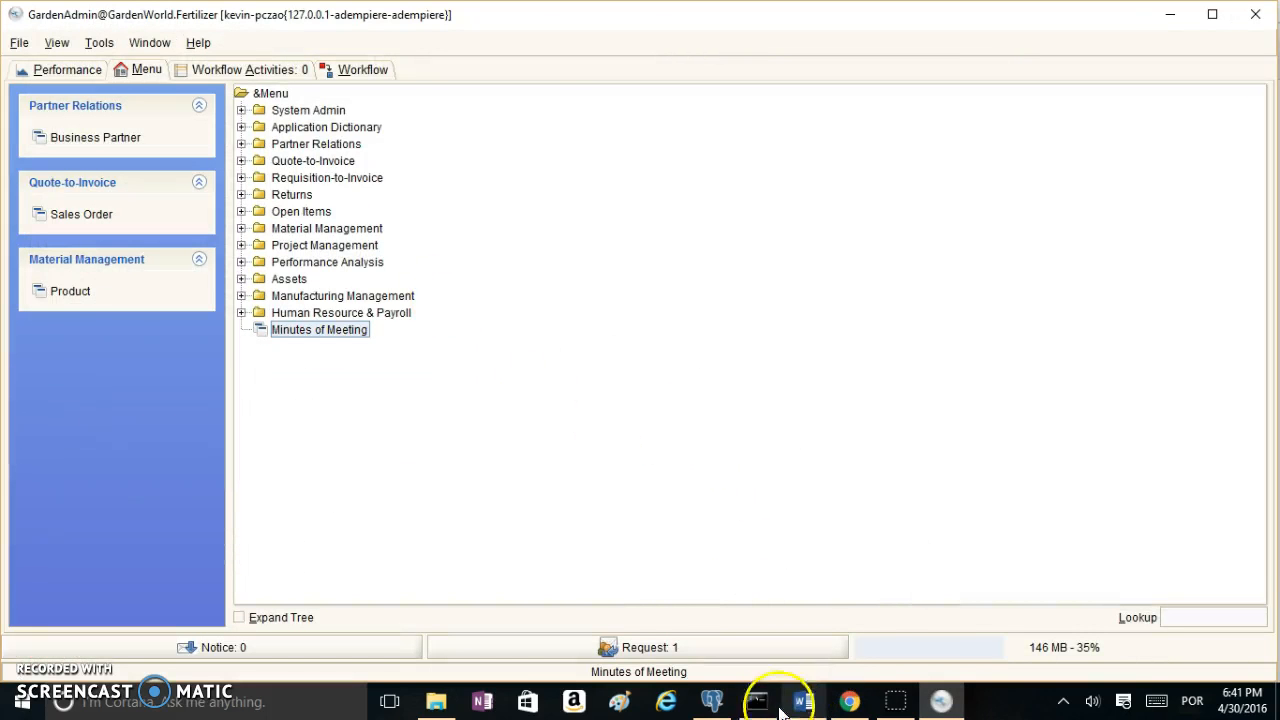
left_click(727, 704)
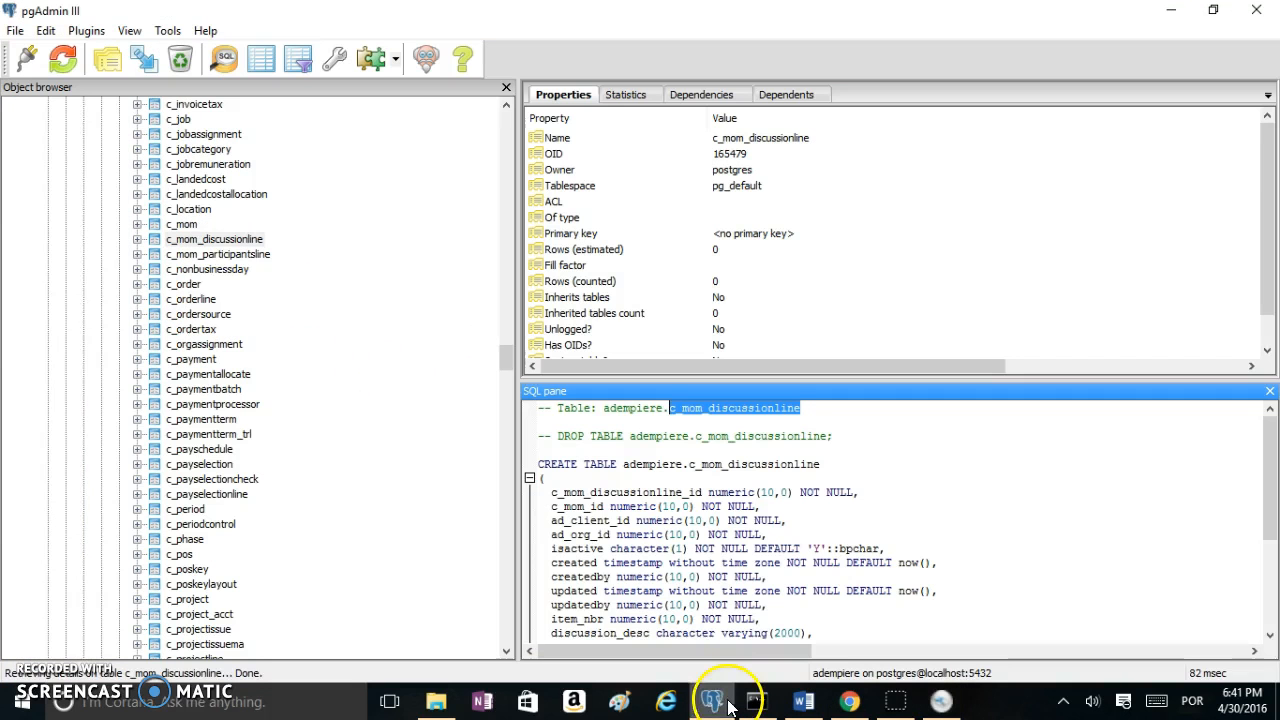
Step: Open a new SQL query window and copy the DROP TABLE adempiere.c_mom_participantsline statement from the Word document Video4
left_click(222, 60)
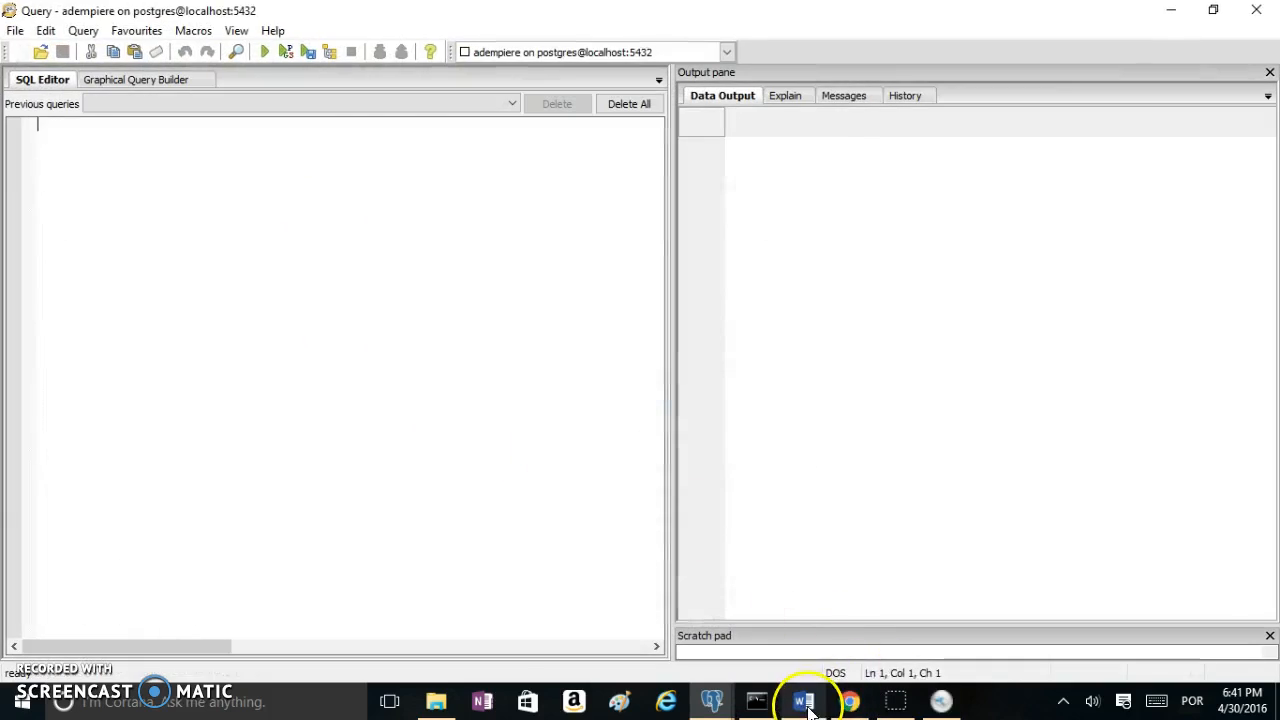
left_click(804, 701)
left_click_drag(1271, 205, 1271, 300)
left_click_drag(849, 527, 477, 531)
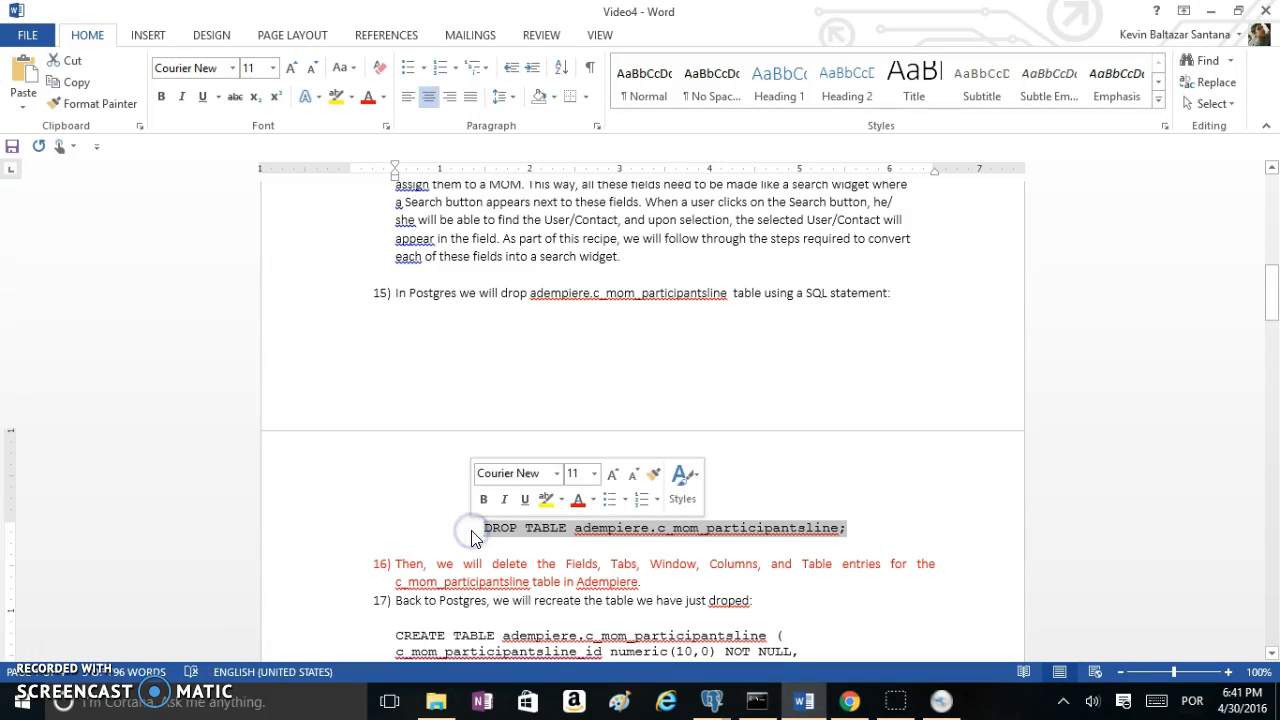
Step: Paste DROP TABLE adempiere.c_mom_participantsline; into the pgAdmin query window and execute it
mouse_move(730, 695)
left_click(808, 618)
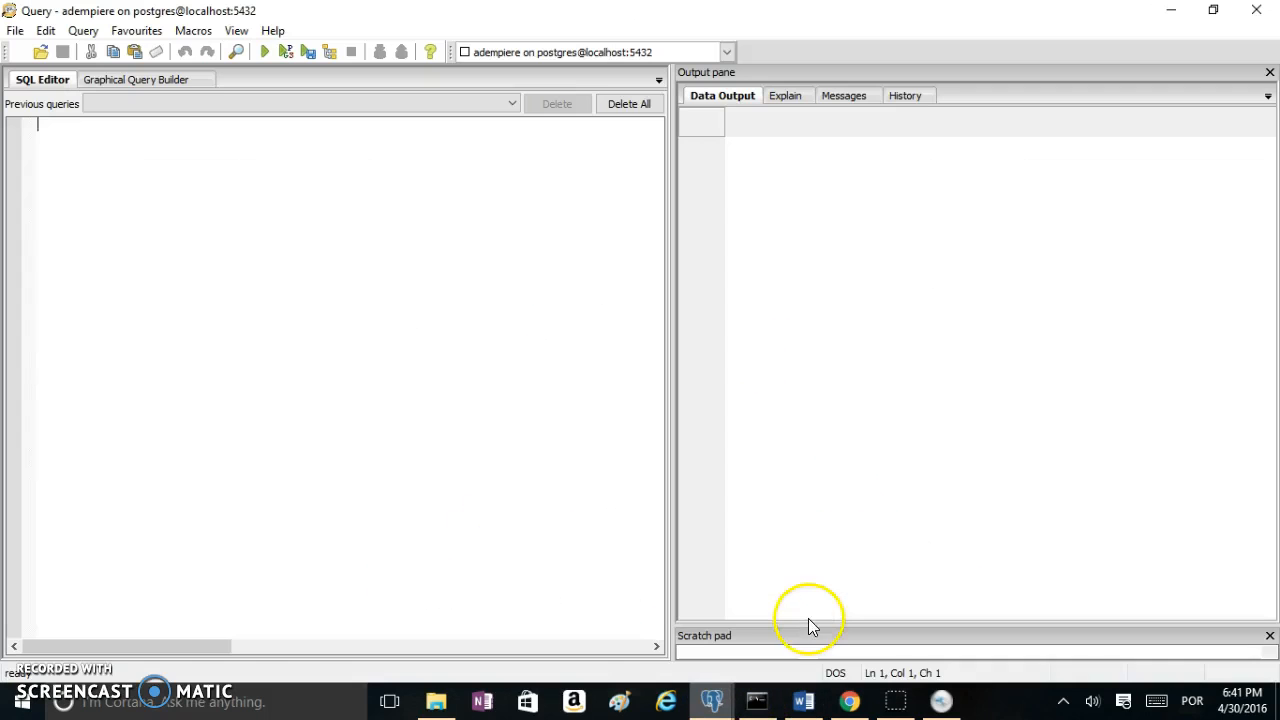
left_click(436, 250)
type("DROP TABLE adempiere.c_mom_participantsline;")
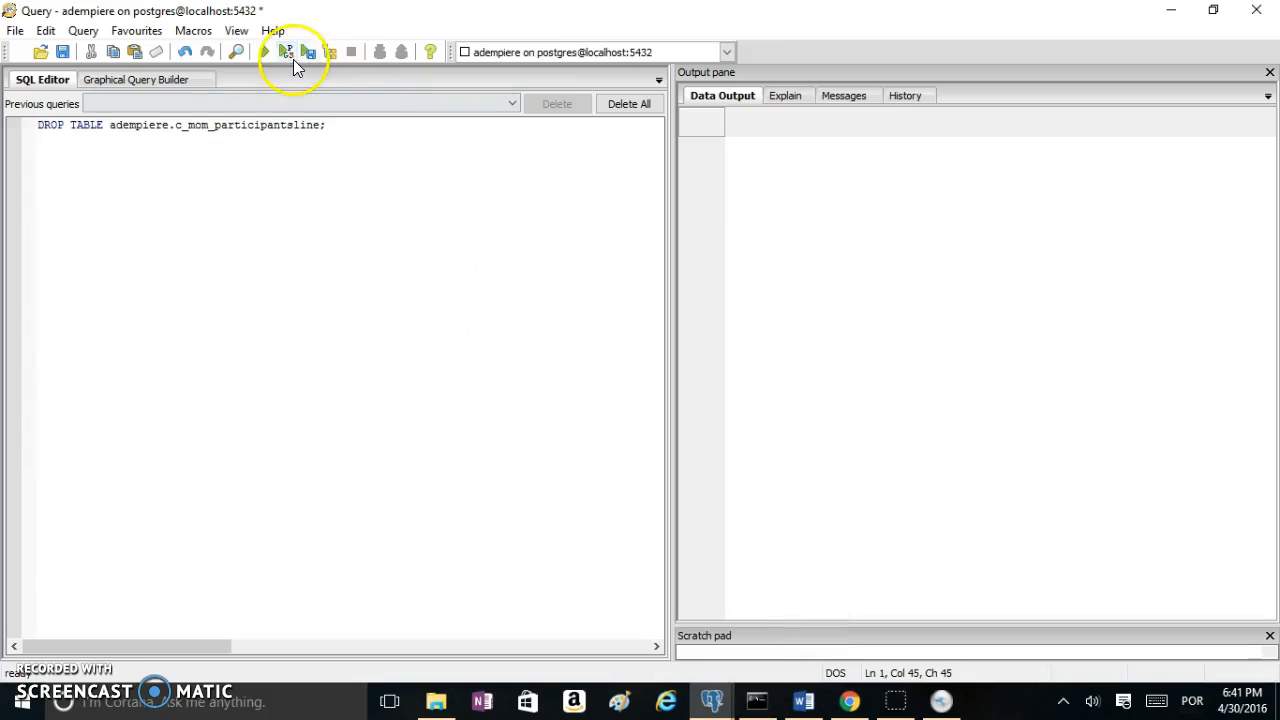
left_click(268, 52)
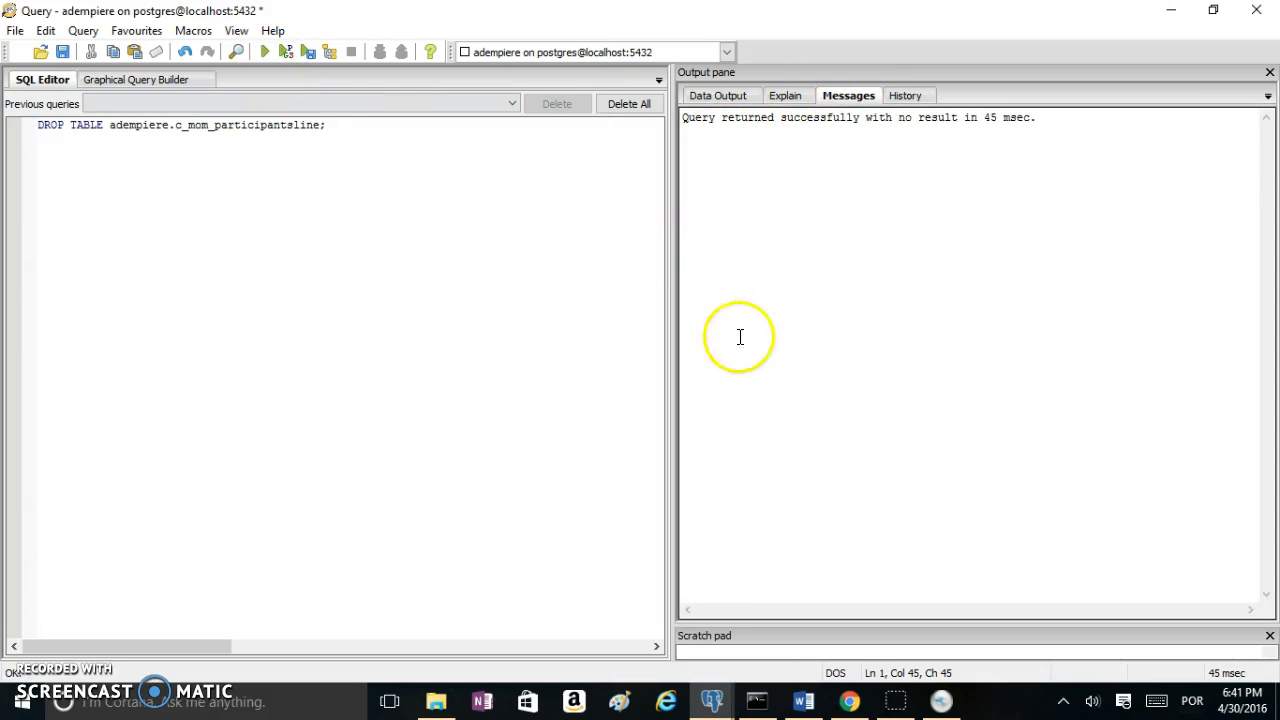
Step: Switch to Word and copy the whole CREATE TABLE adempiere.c_mom_participantsline statement under item 17
left_click(803, 702)
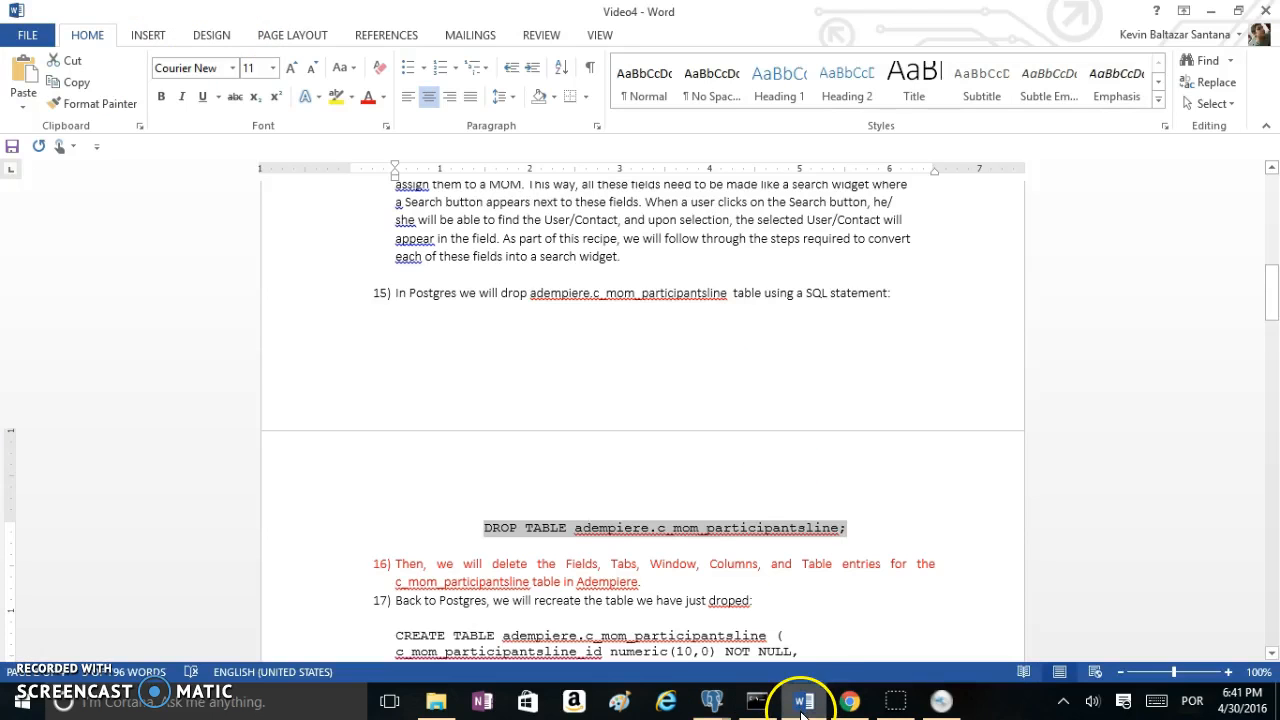
left_click_drag(1274, 278, 1272, 336)
left_click_drag(560, 589, 391, 267)
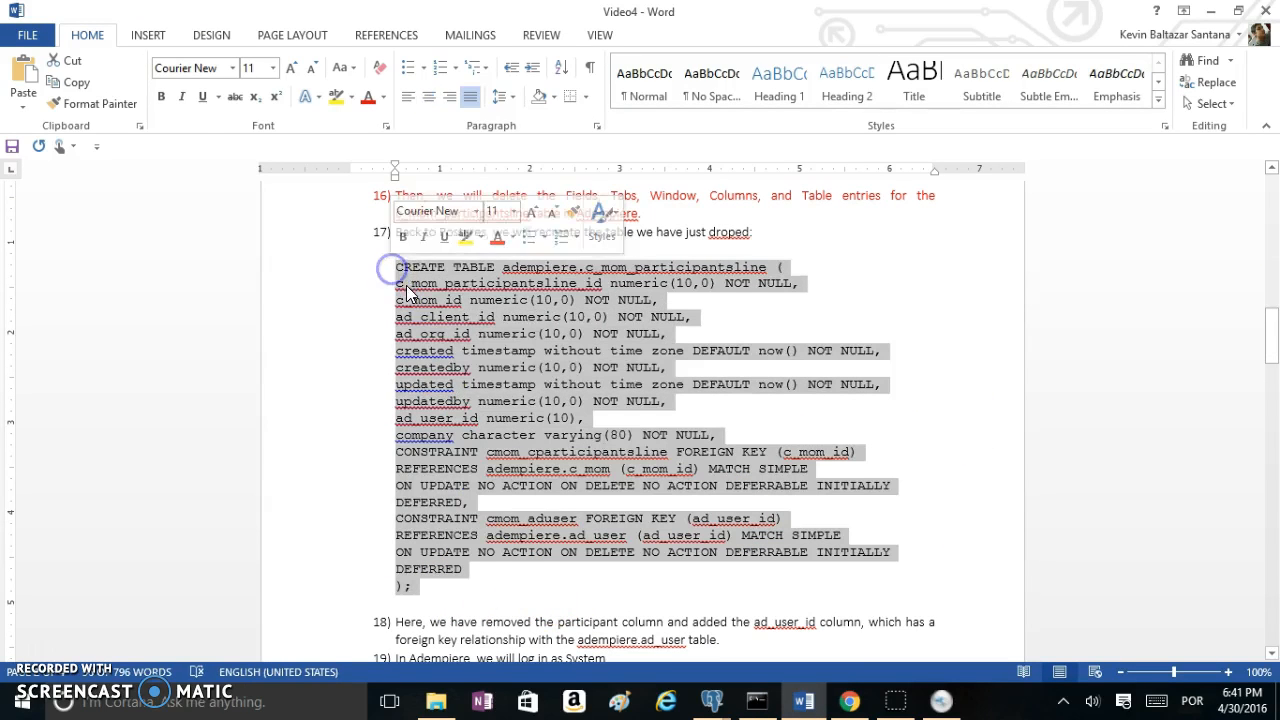
right_click(392, 268)
left_click(467, 316)
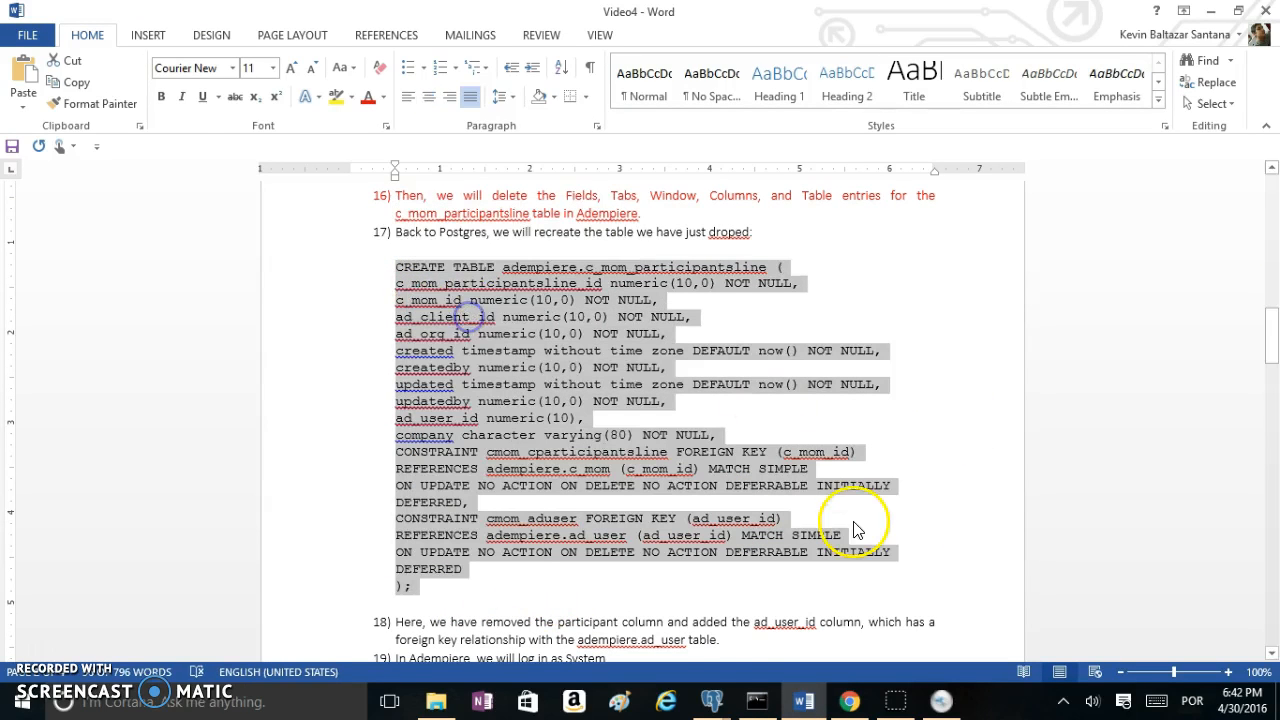
Step: Replace the DROP statement in the pgAdmin query window with the copied CREATE TABLE adempiere.c_mom_participantsline statement and execute it
left_click(712, 698)
left_click(794, 636)
left_click_drag(330, 128, 23, 126)
key("ctrl+v")
left_click(266, 53)
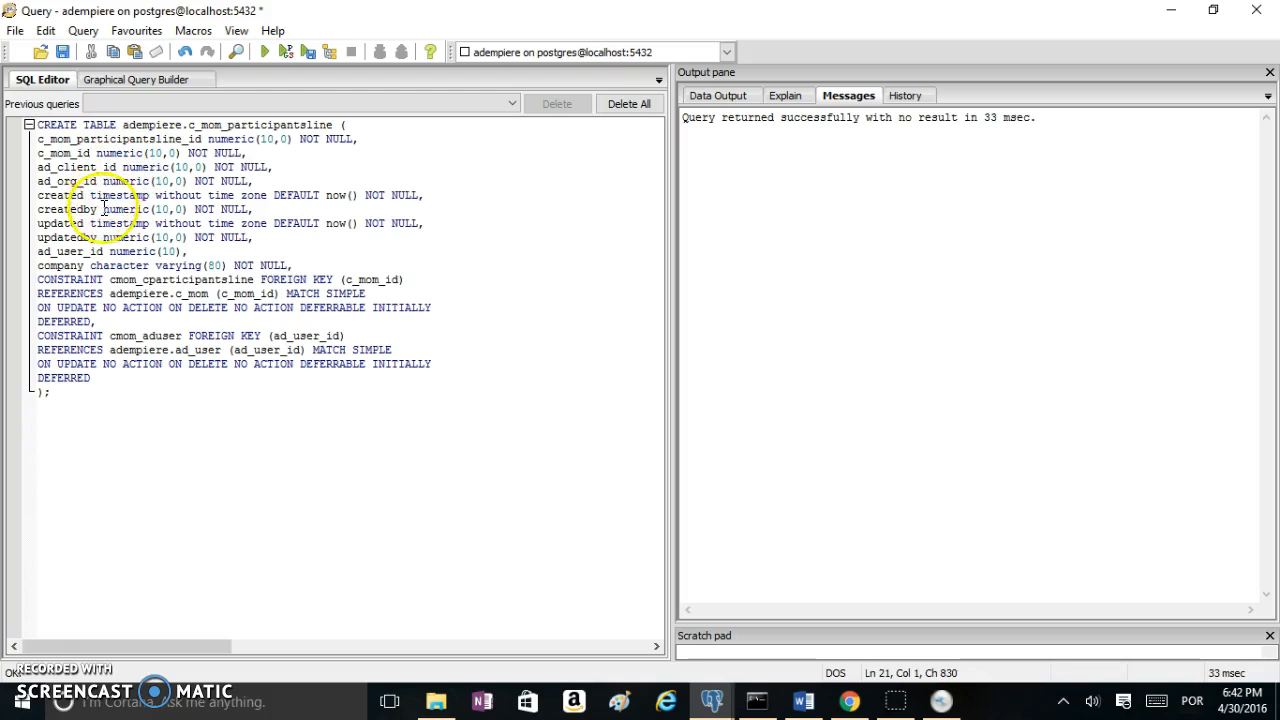
Step: Switch to ADempiere and log out of the GardenAdmin session
left_click(941, 698)
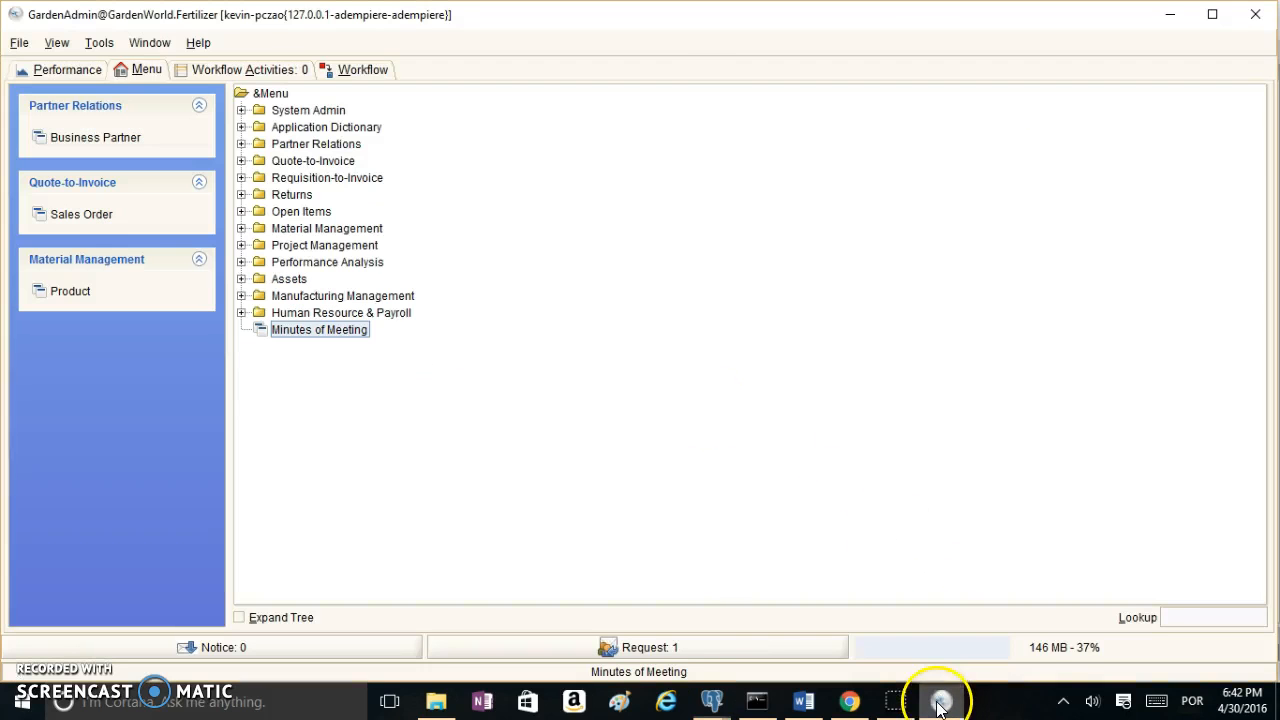
left_click(18, 45)
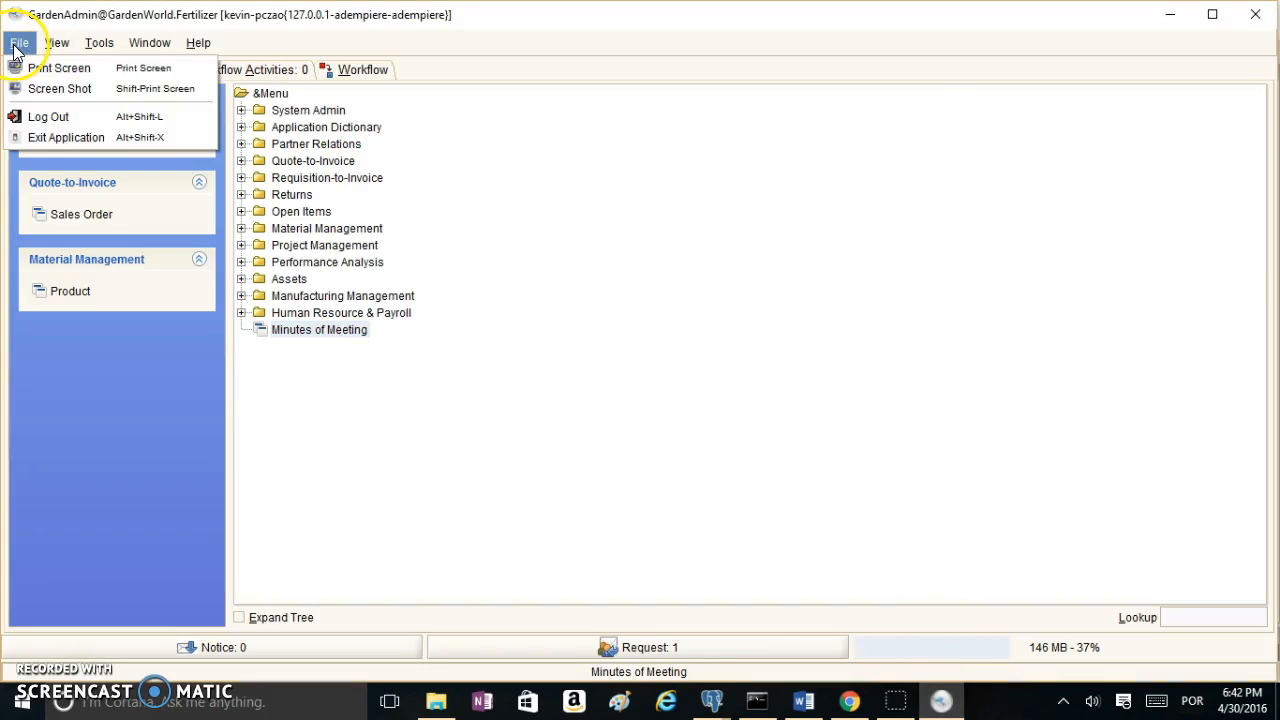
left_click(47, 116)
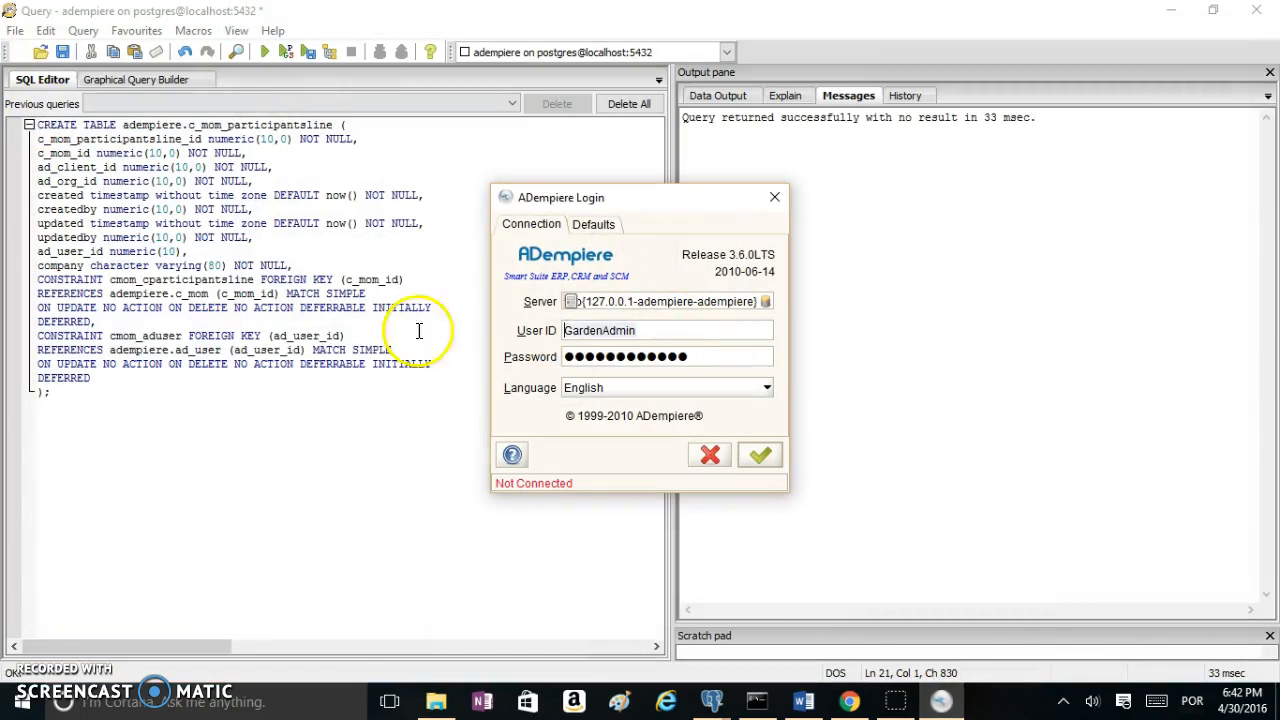
Step: Log in to ADempiere with the user ID System and the account password, confirming the role settings
type("System")
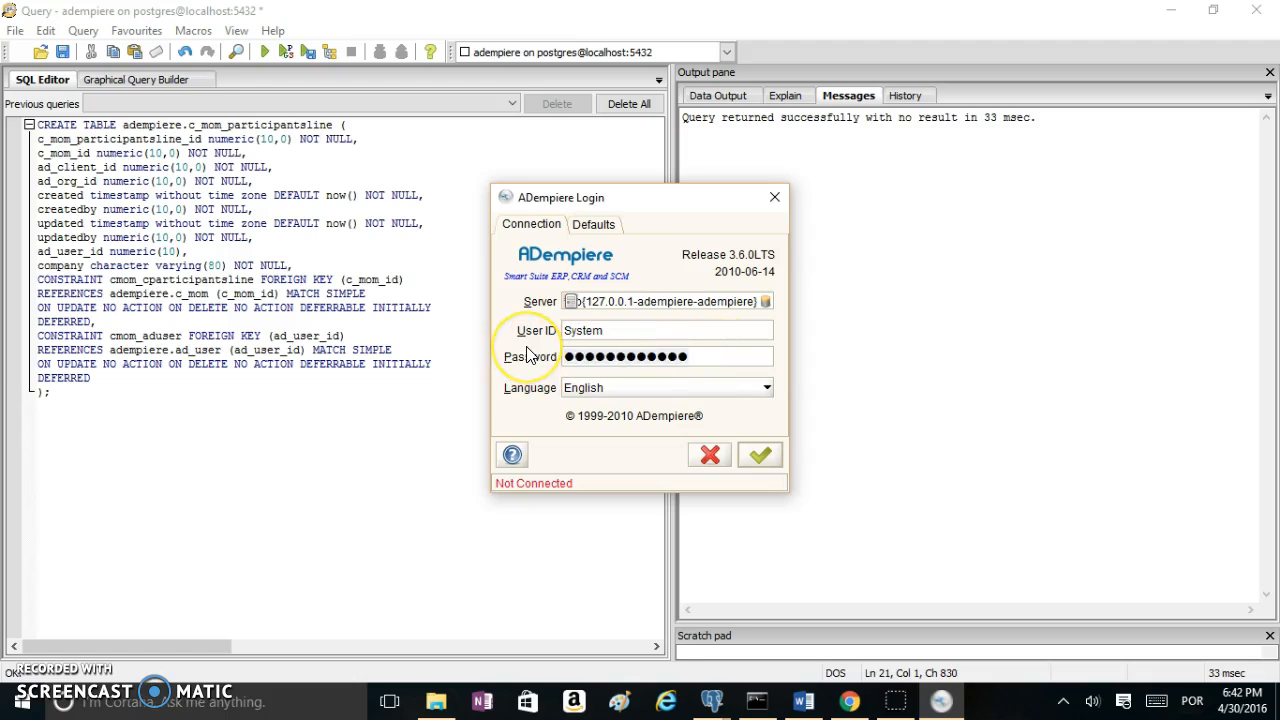
type("●●●")
left_click(762, 453)
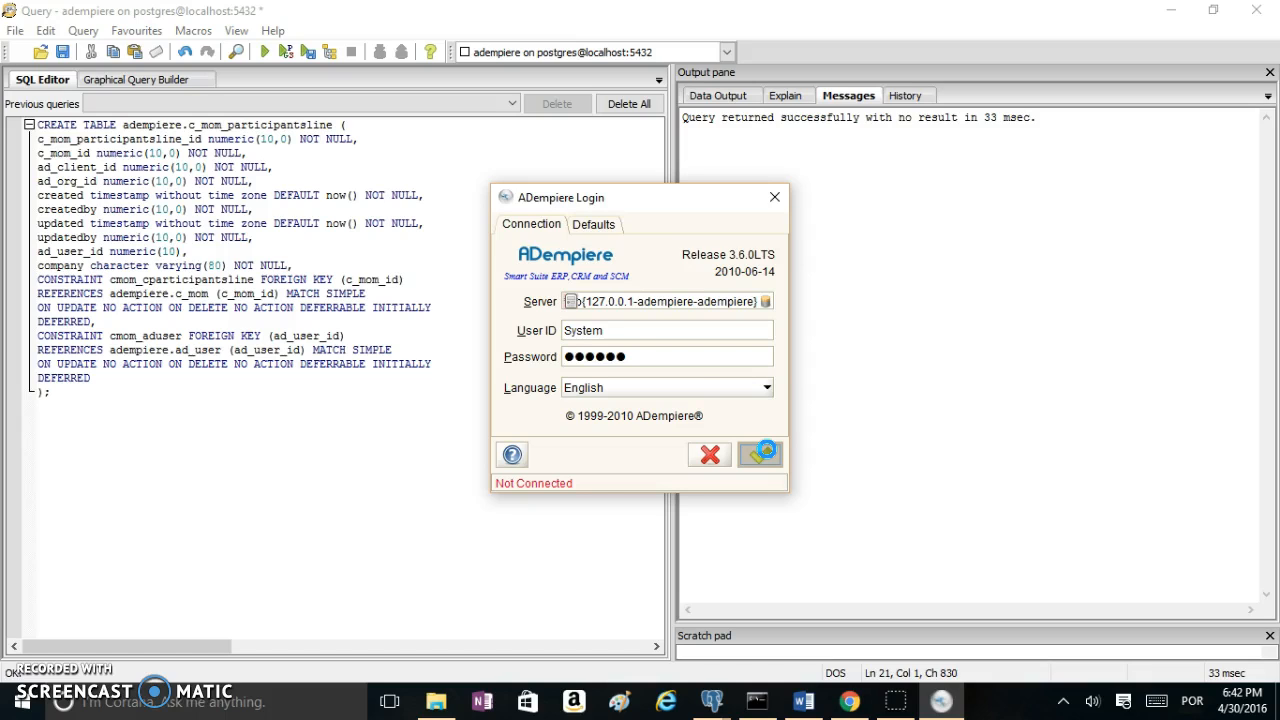
left_click(745, 262)
left_click(694, 316)
left_click(762, 454)
Step: Expand Application Dictionary, look up Minutes in Window, Tab & Field and show the Minutes of Meeting window definition in single-record view
left_click(241, 127)
left_click(241, 127)
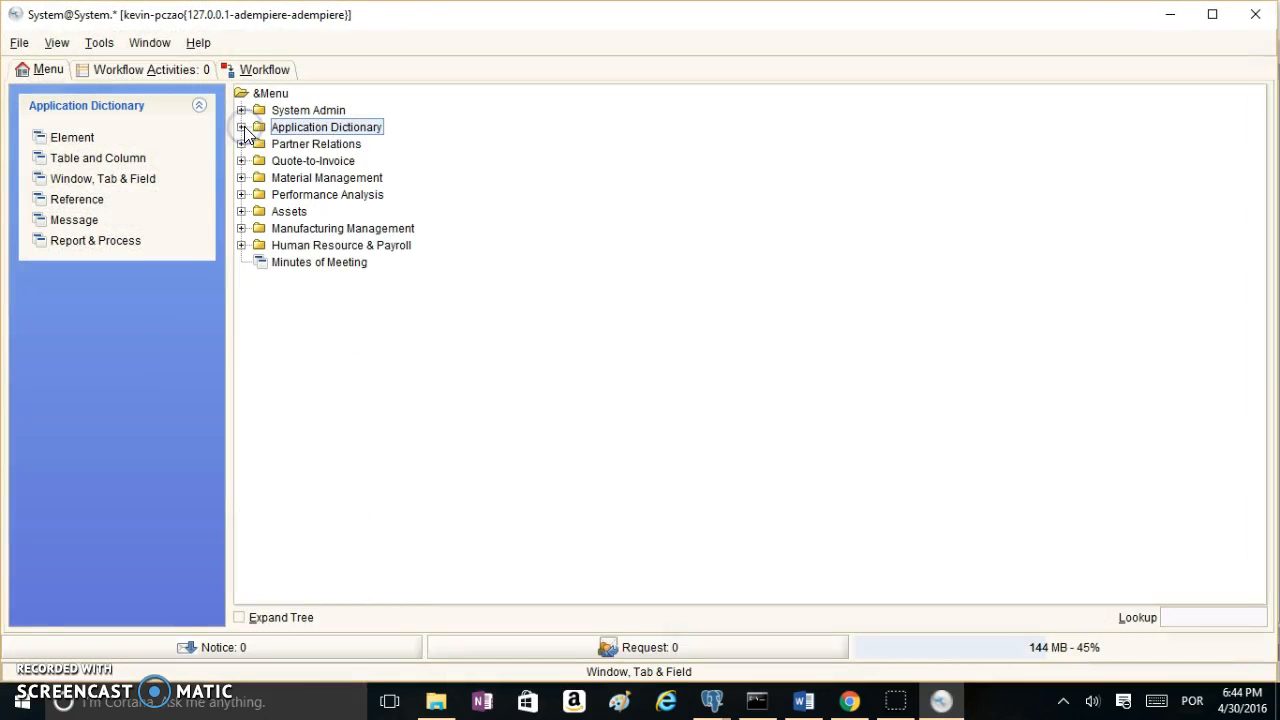
left_click(106, 187)
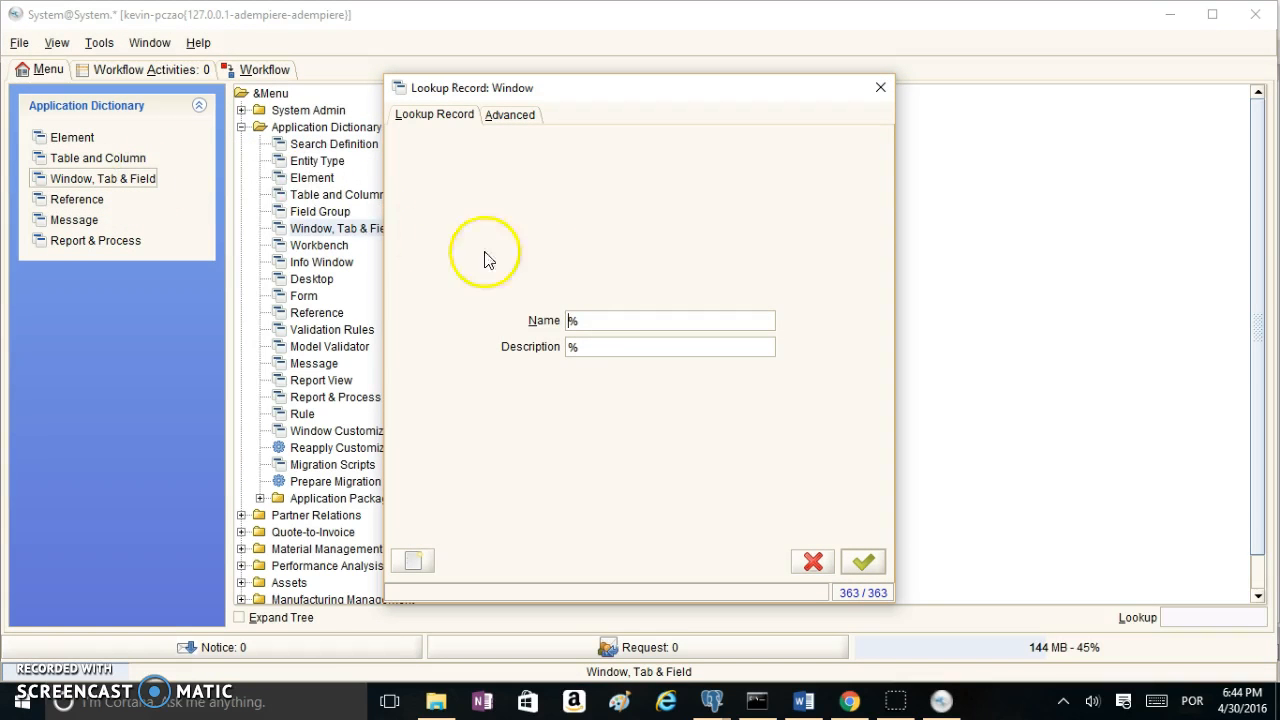
left_click(610, 320)
key("BackSpace")
type("Minutes")
key("Return")
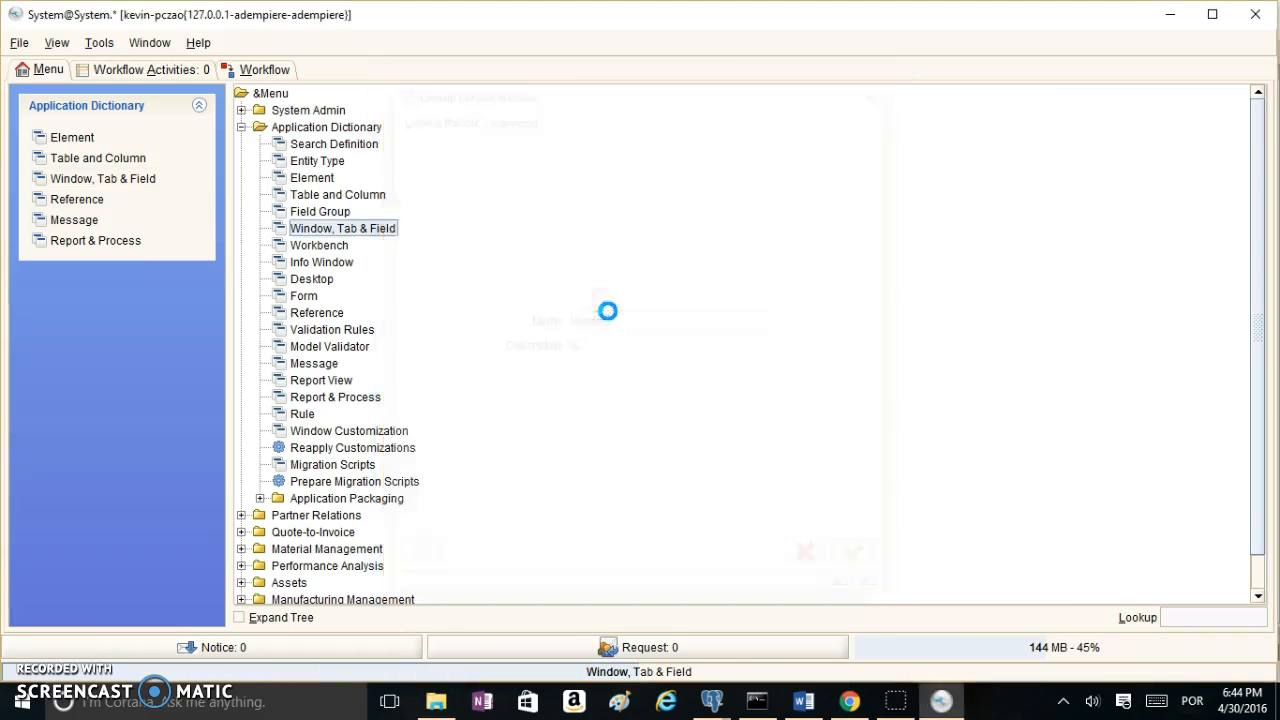
left_click(573, 287)
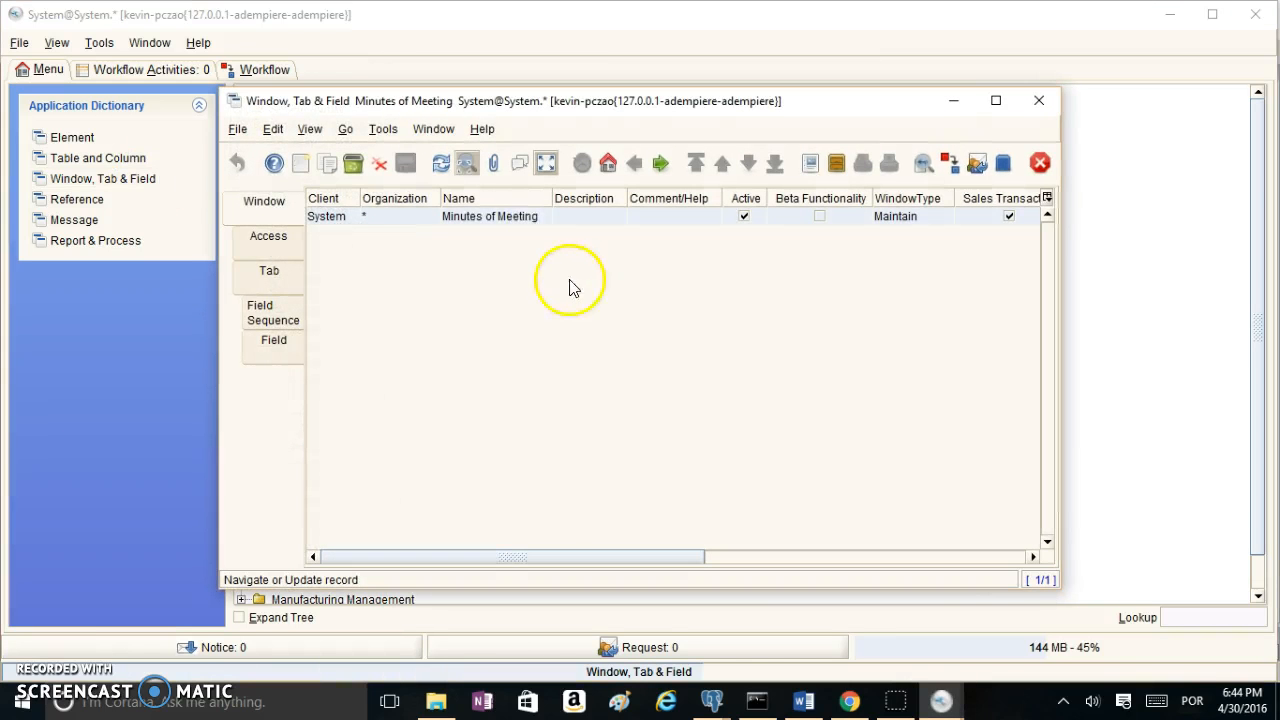
left_click(546, 165)
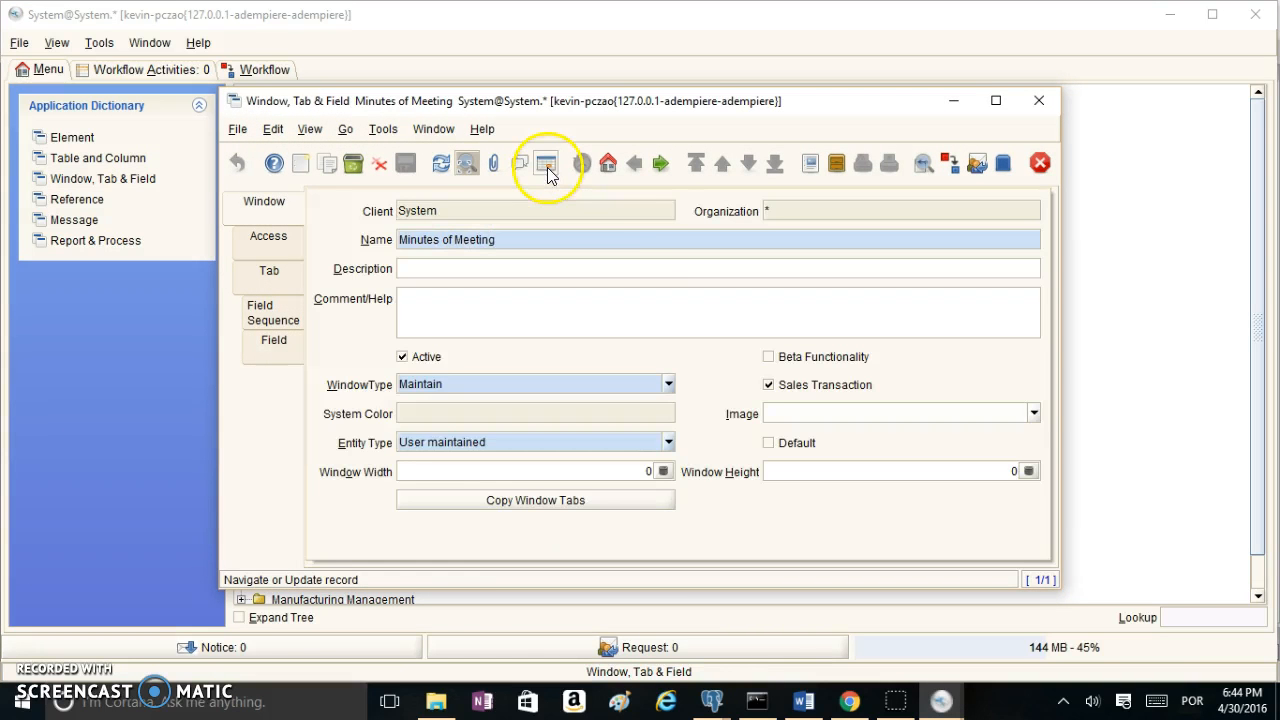
Step: Select the Participants tab record of Minutes of Meeting and list its fields
left_click(285, 272)
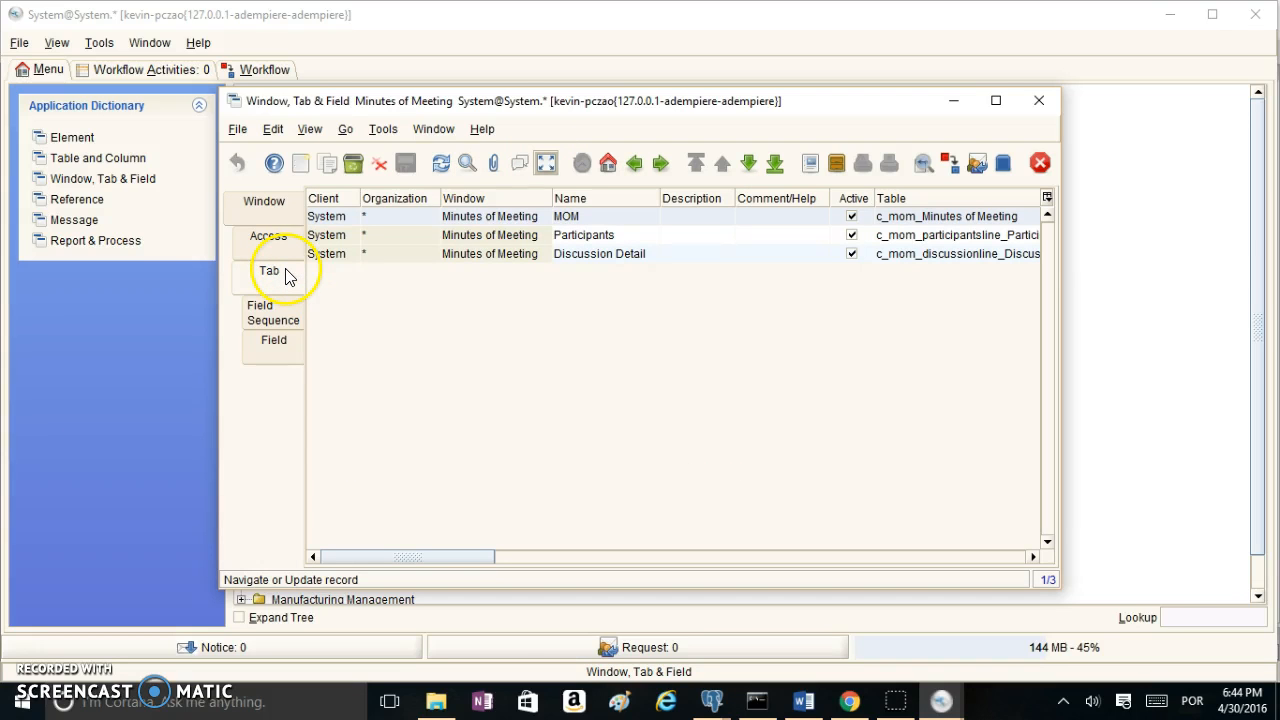
left_click(530, 245)
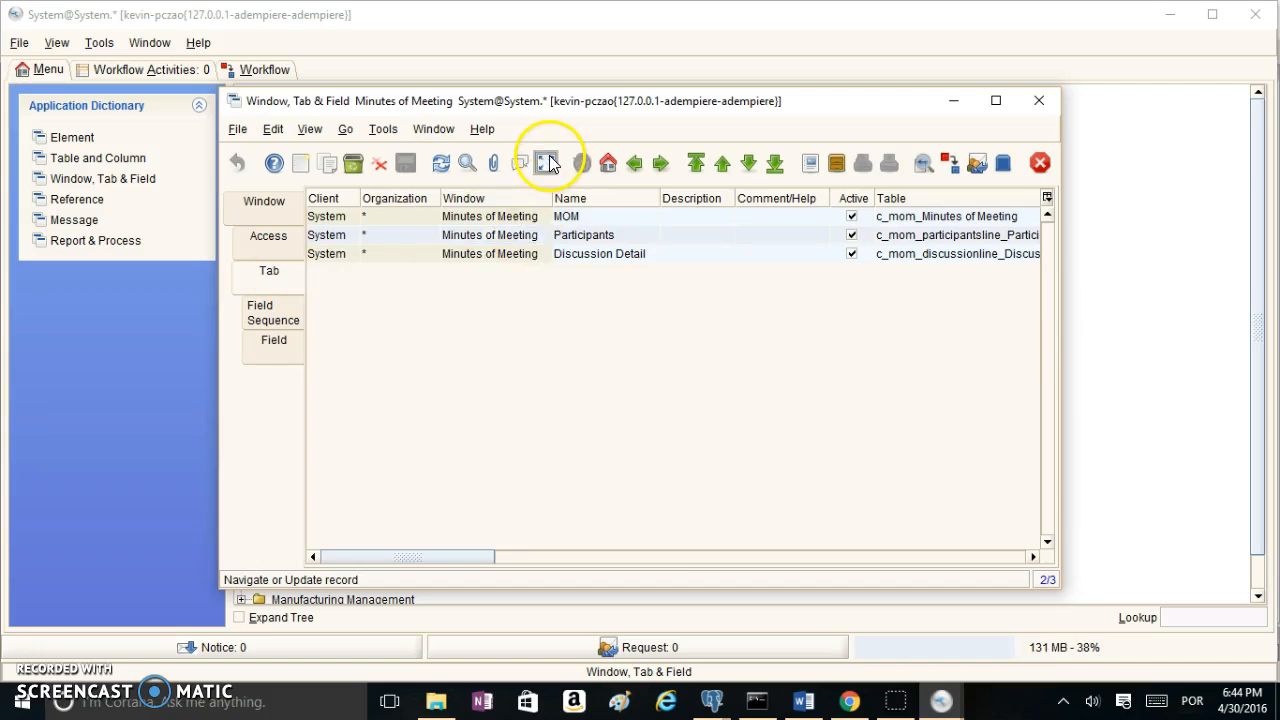
left_click(546, 163)
left_click(275, 341)
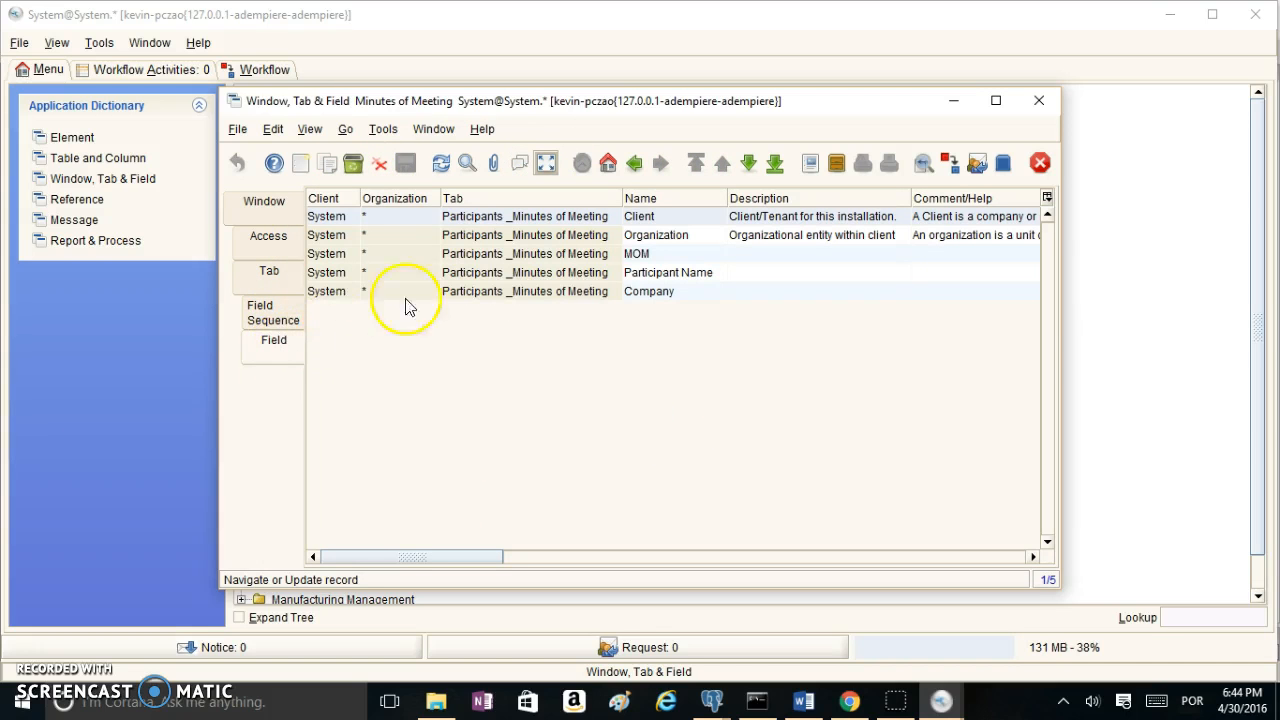
Step: Delete the Participant Name field from the Participants tab and close the Window, Tab & Field window
left_click(645, 272)
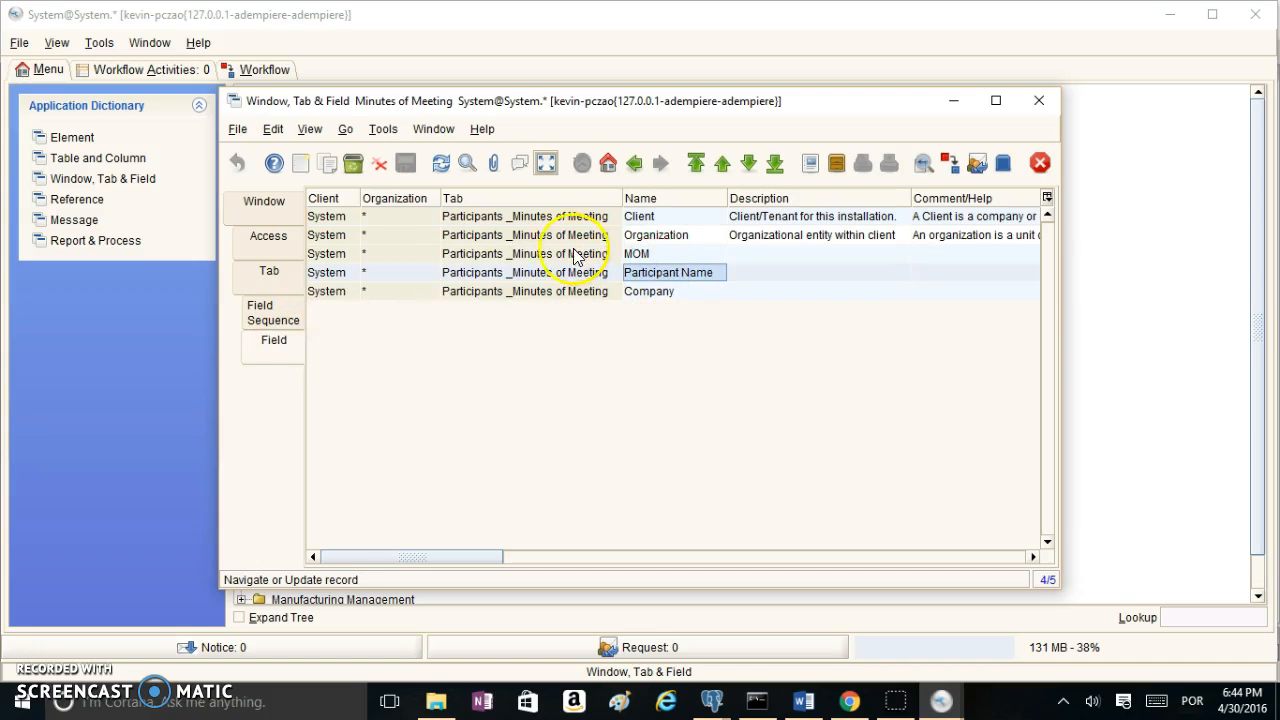
left_click(379, 163)
left_click(645, 351)
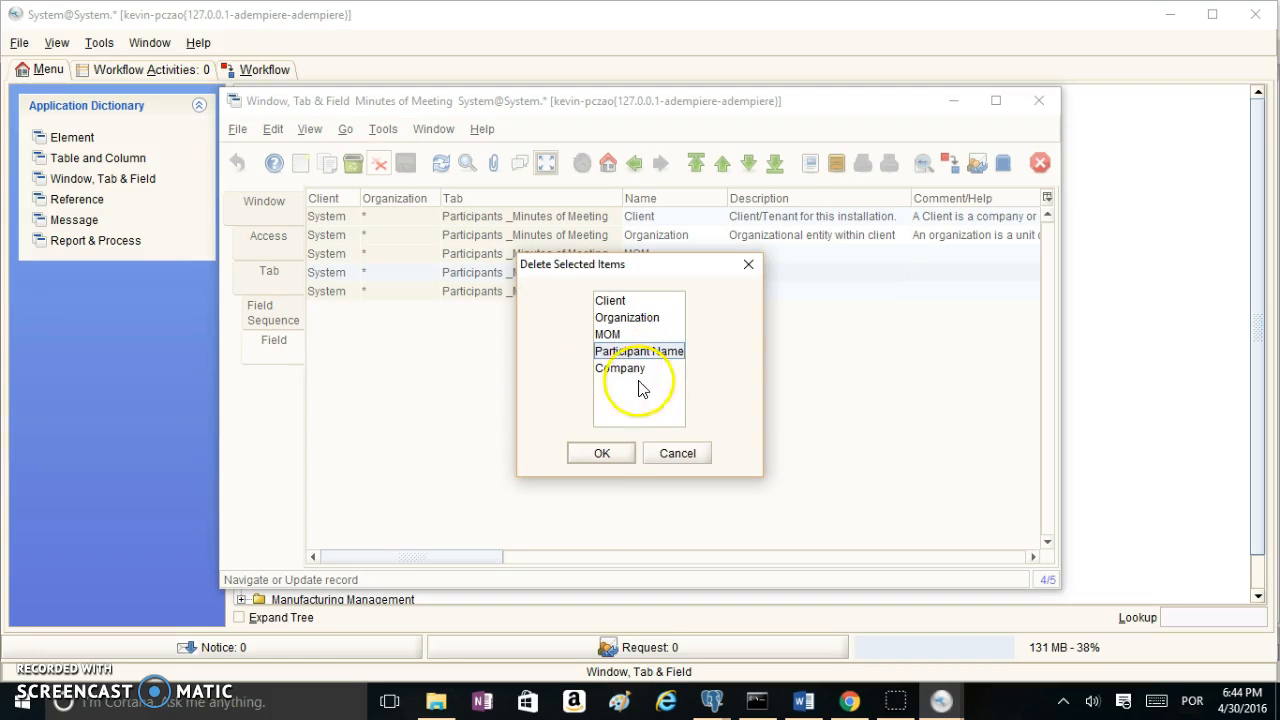
left_click(602, 453)
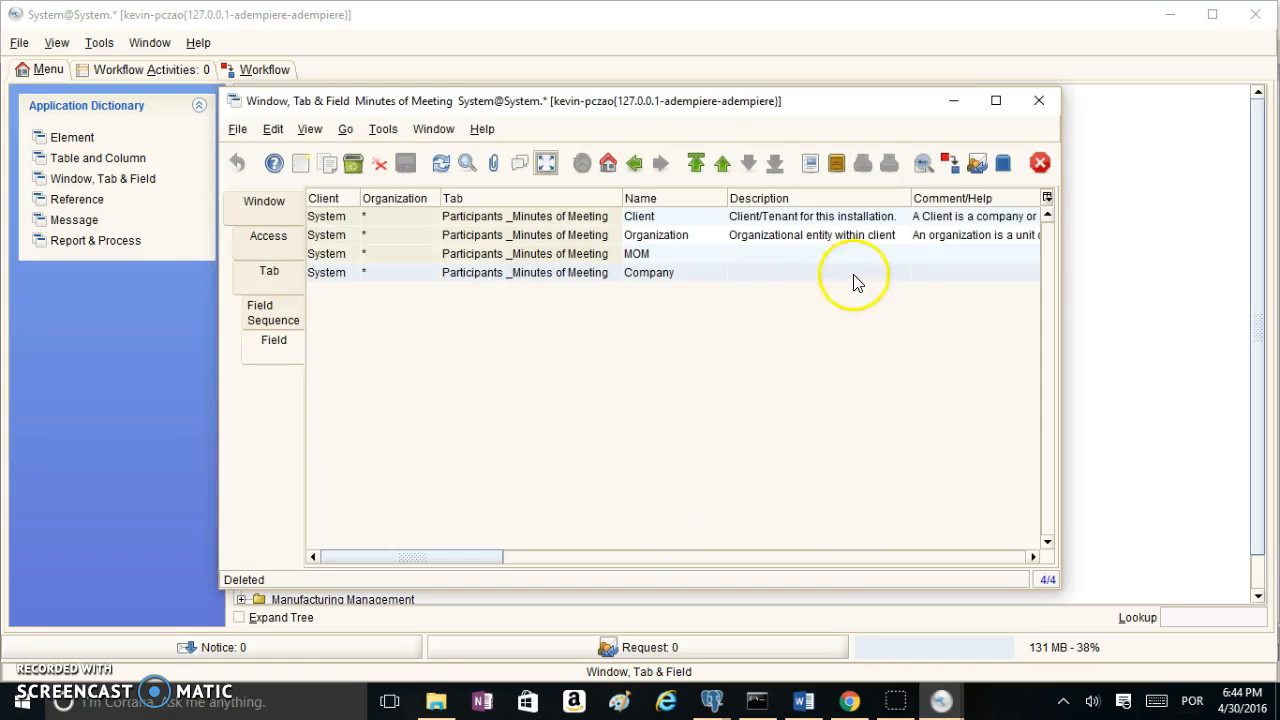
left_click(1042, 108)
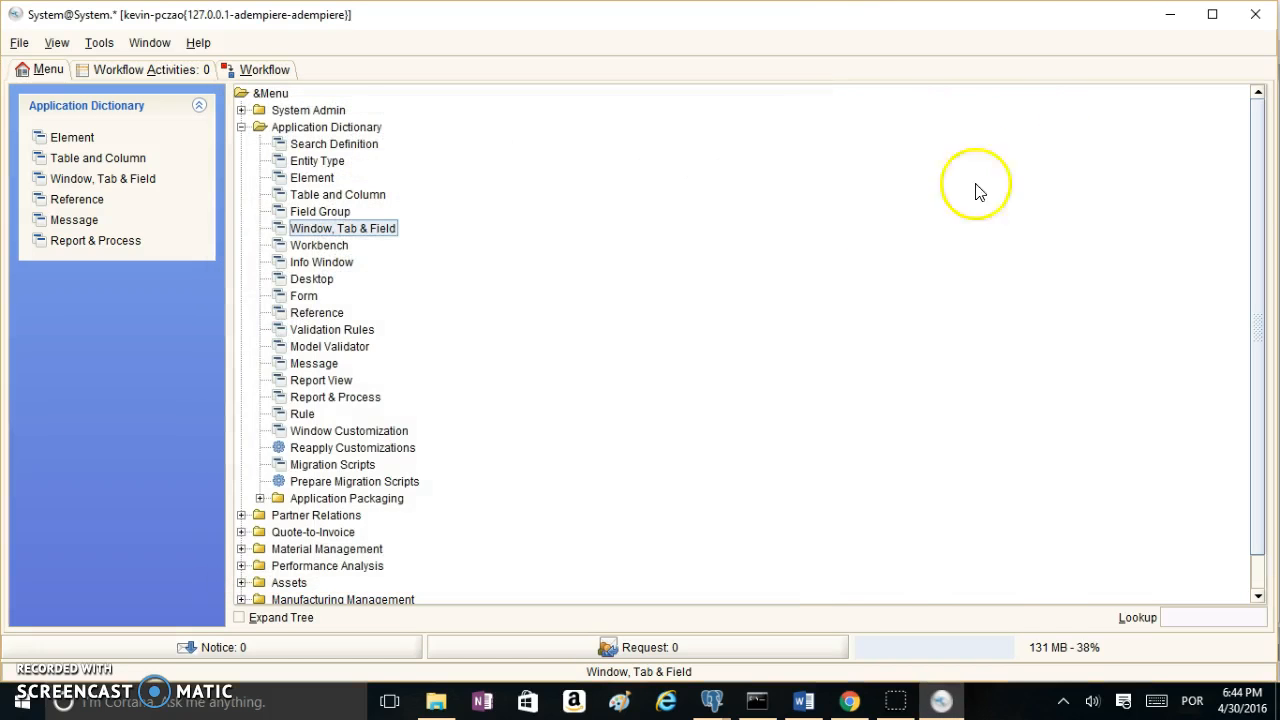
Step: Look up the DB table name c_mom_participantsline in Table and Column and show its record in single-record view
left_click(140, 158)
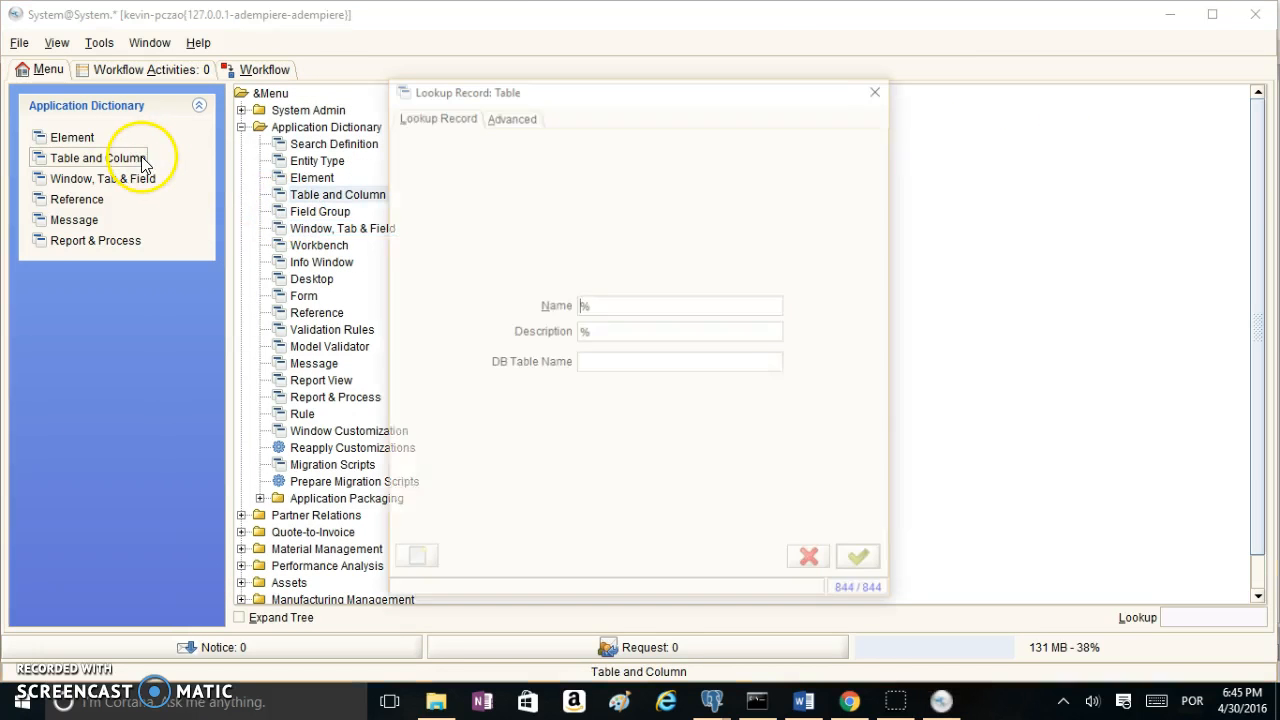
type("c_mom_participantsline")
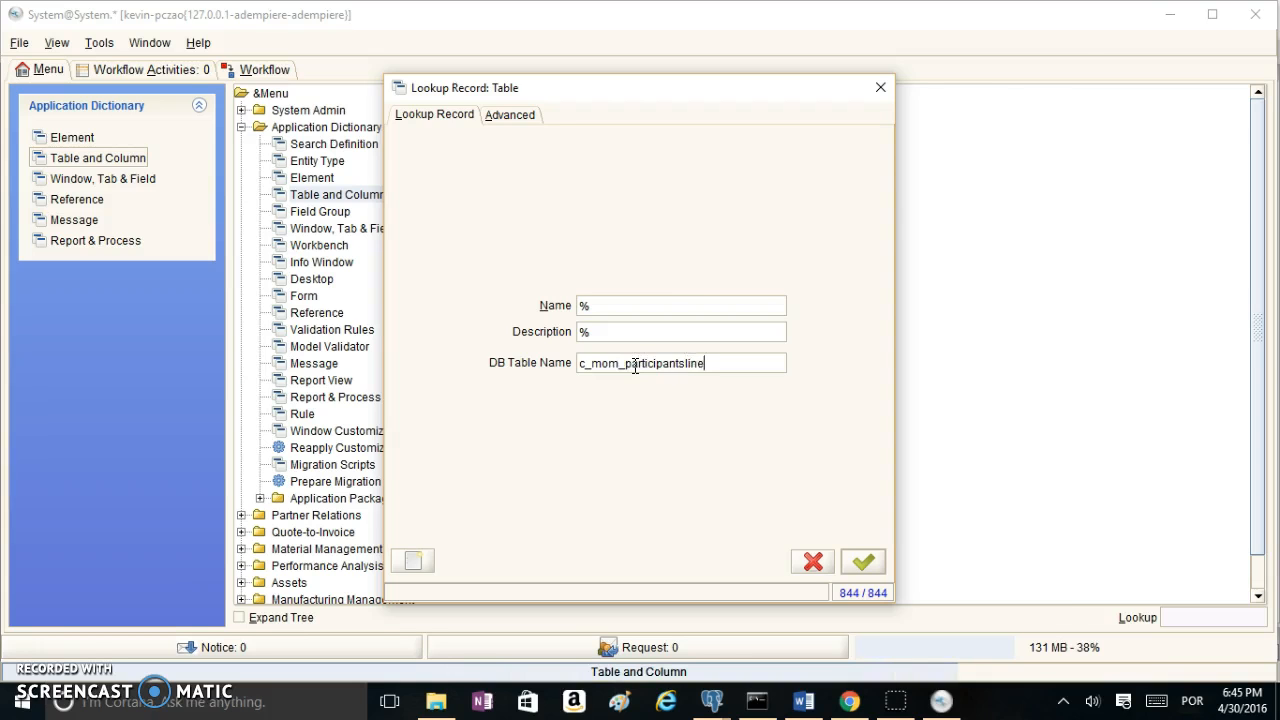
key("Return")
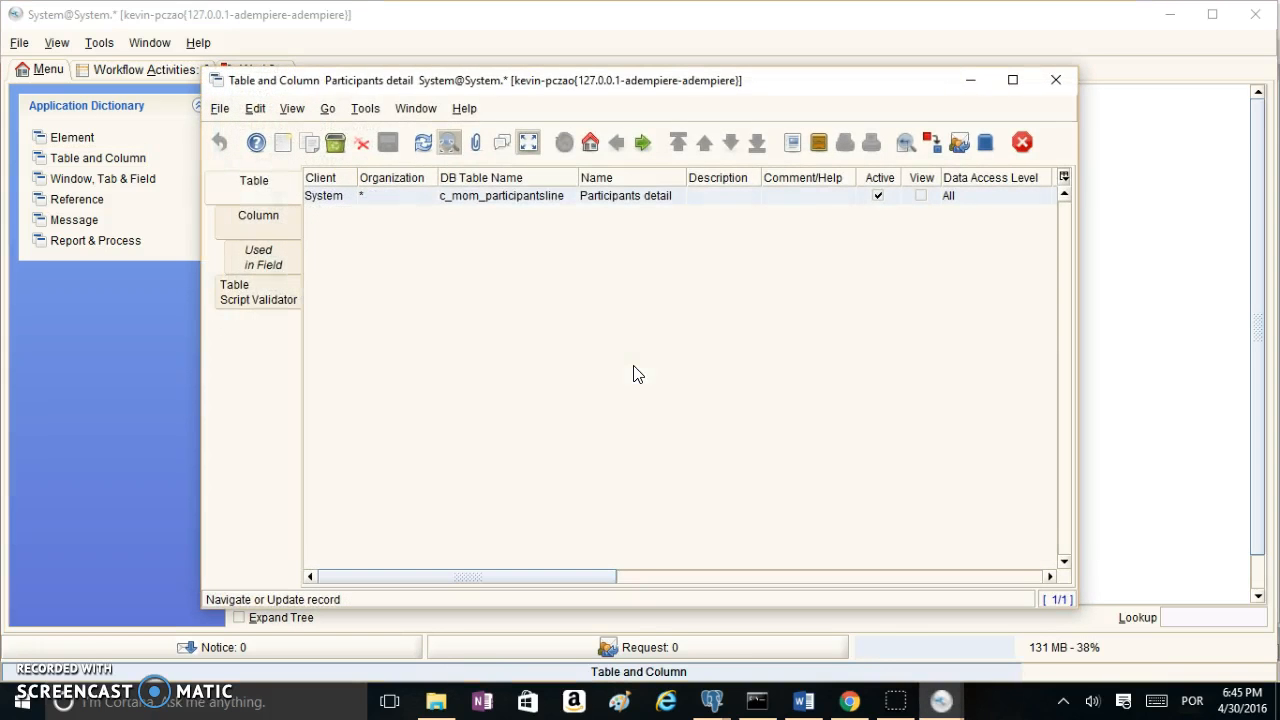
left_click(529, 143)
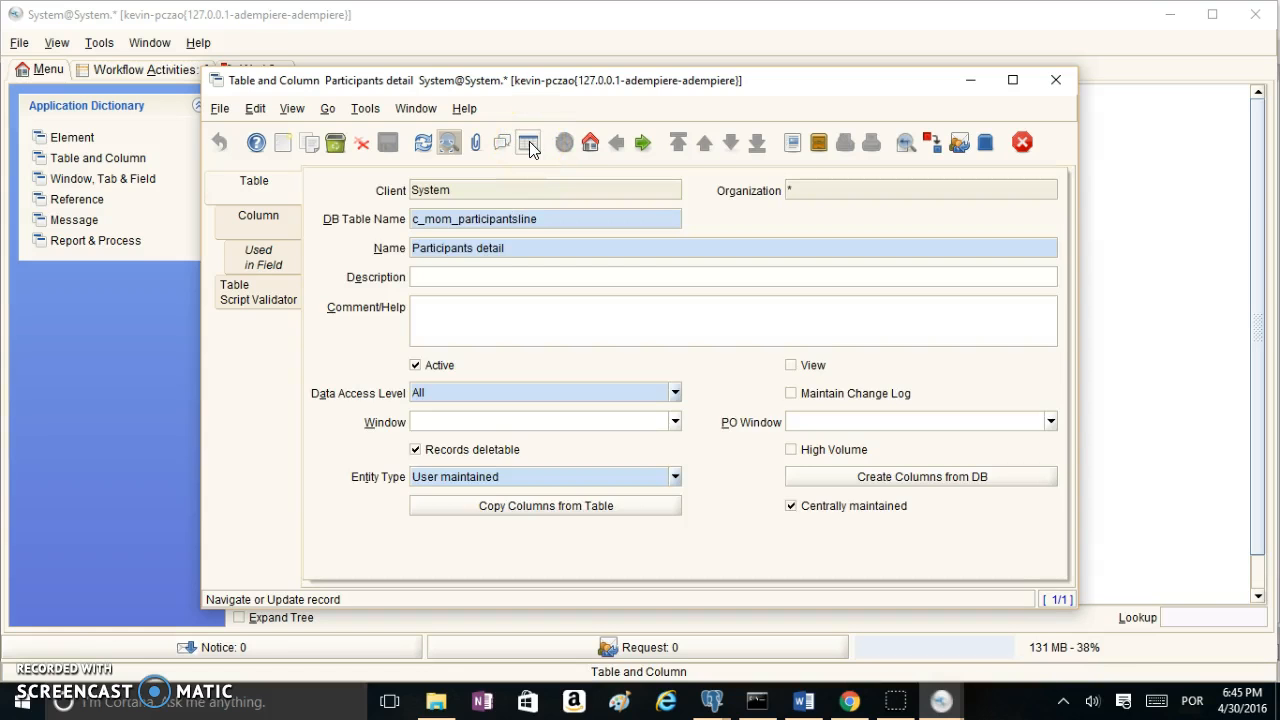
Step: Run Create Columns from DB for the c_mom_participantsline table and accept the result
left_click(938, 490)
left_click(893, 430)
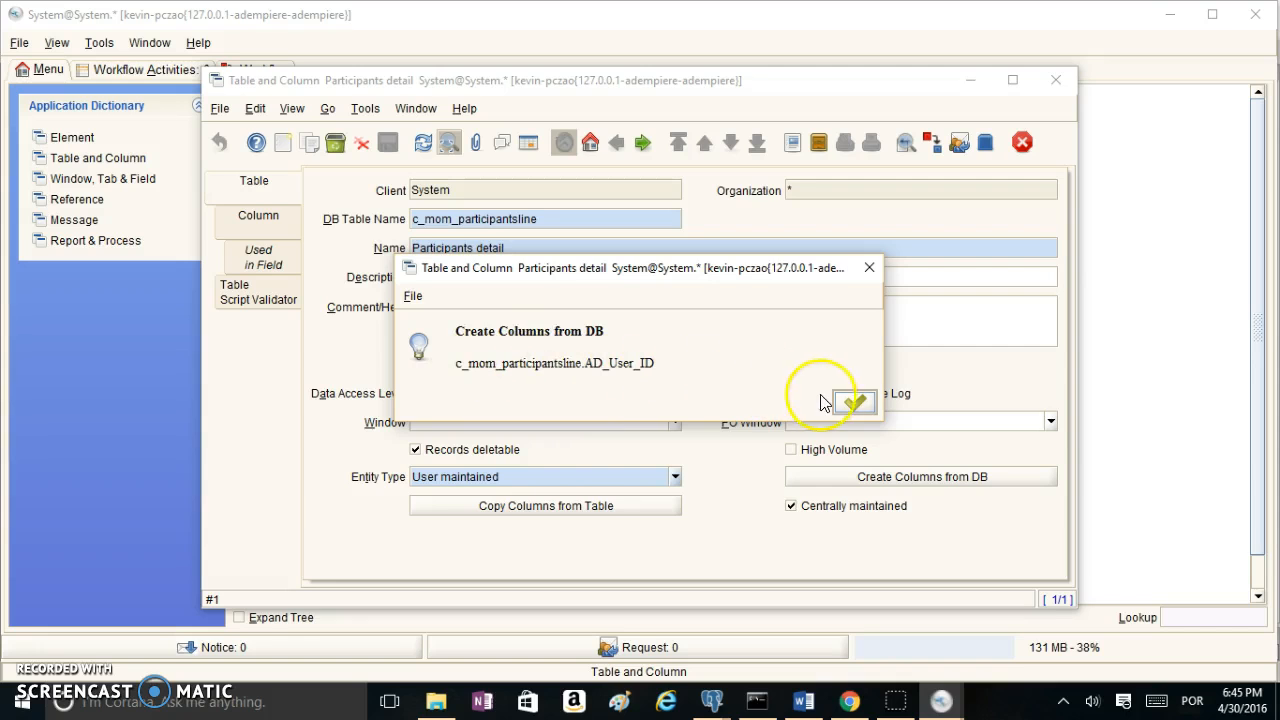
left_click(853, 402)
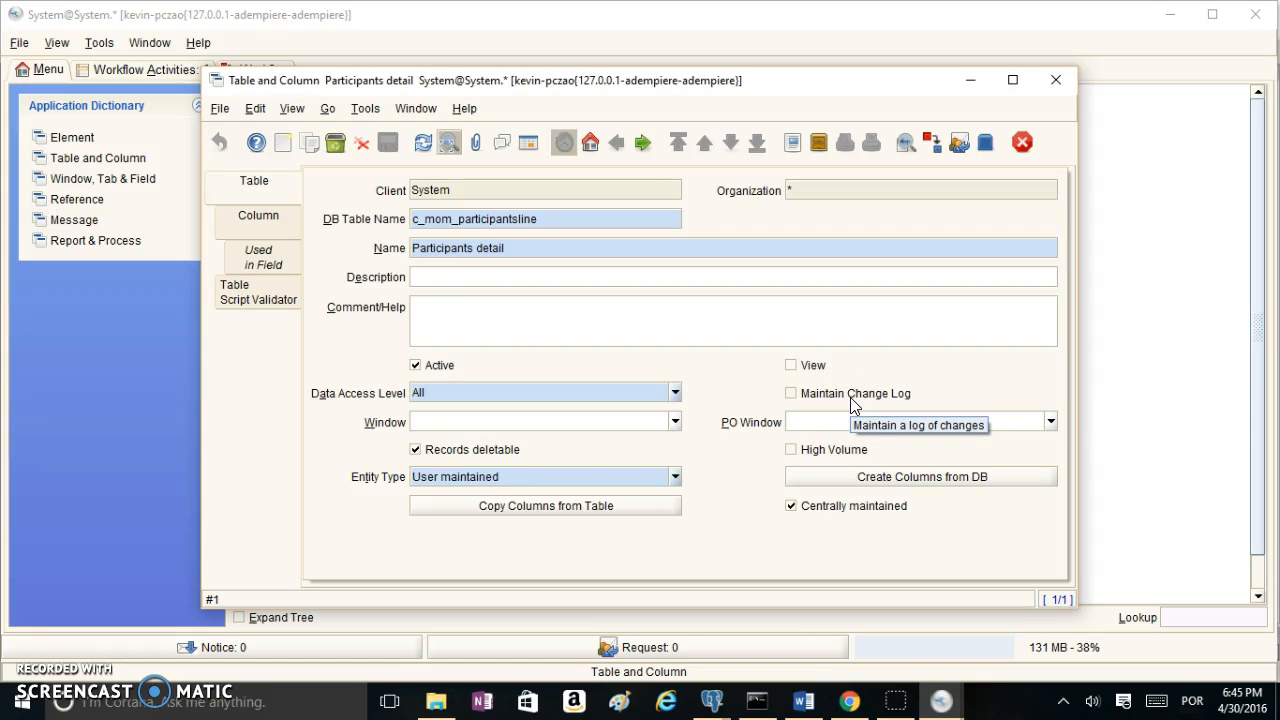
Step: Open the AD_User_ID column of c_mom_participantsline in single-record view and set its Reference to Search
left_click(270, 228)
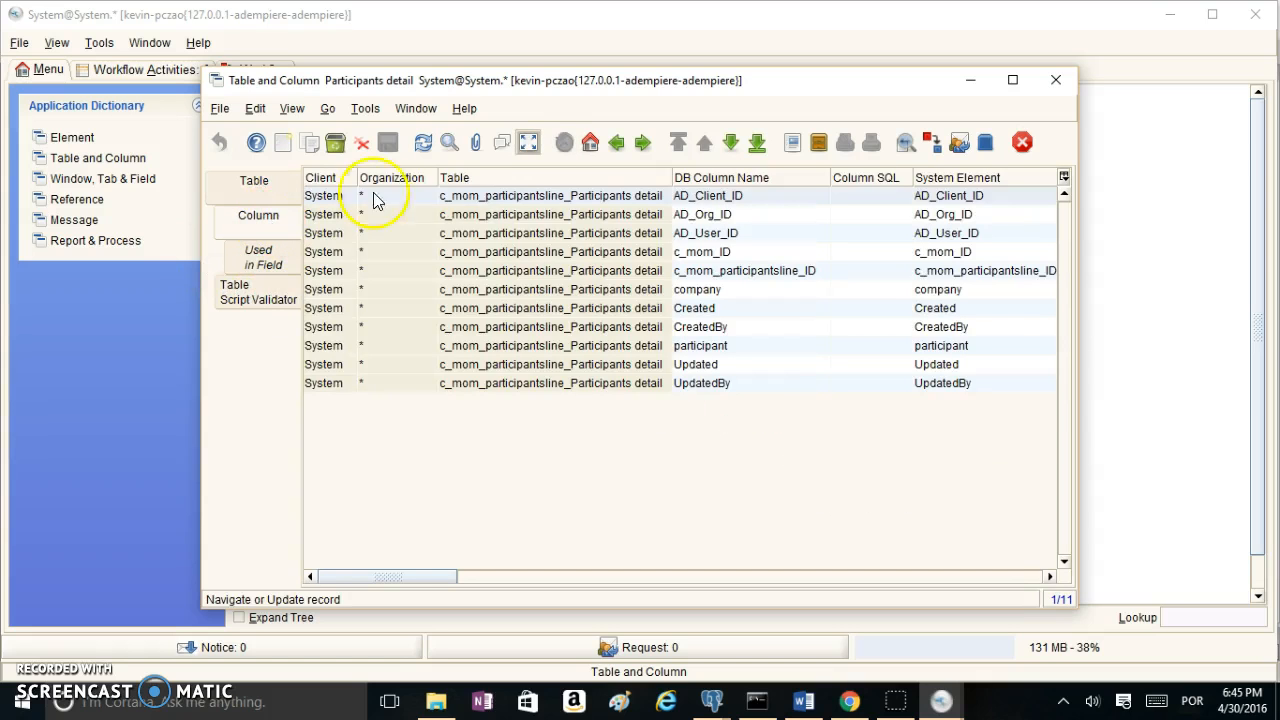
left_click(725, 232)
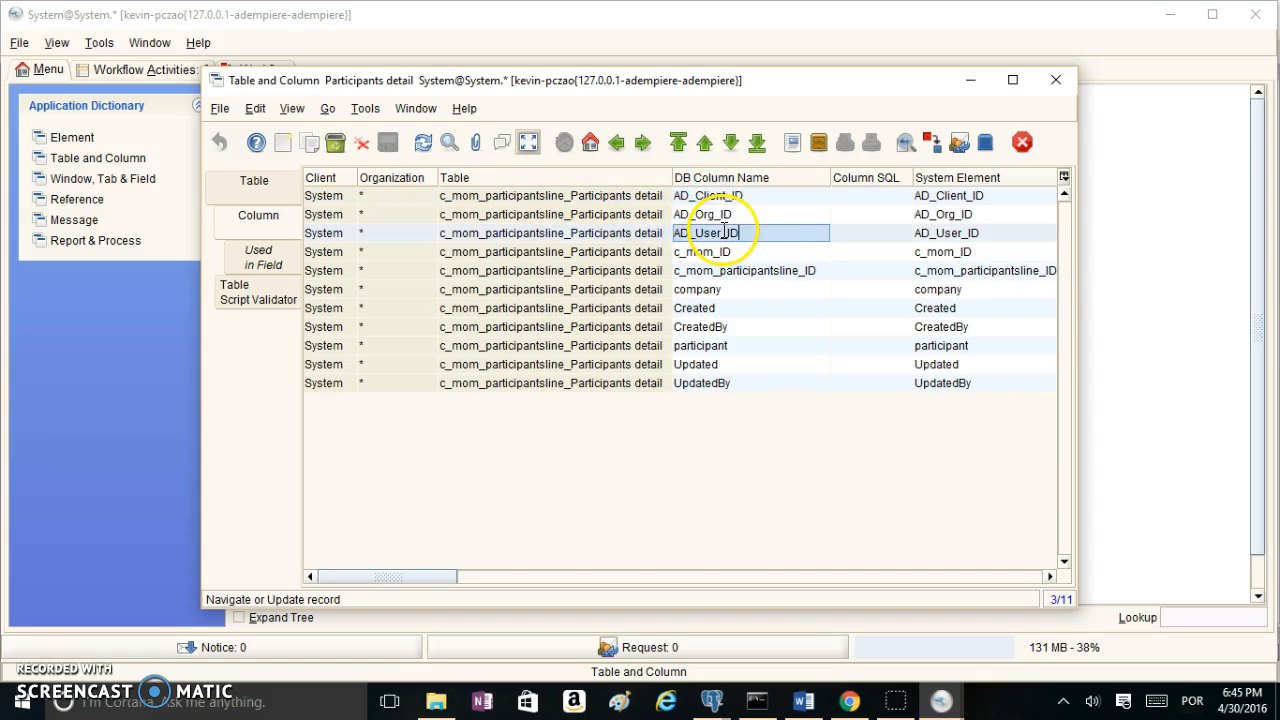
left_click(528, 146)
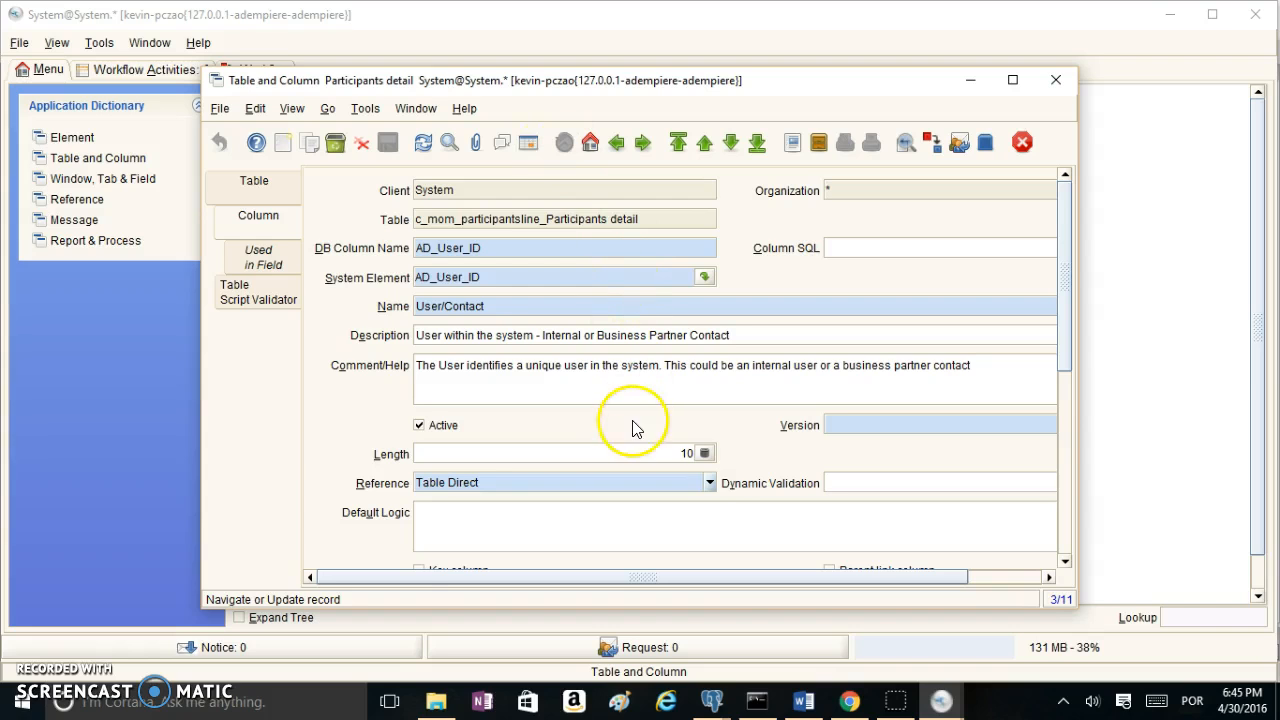
left_click(710, 484)
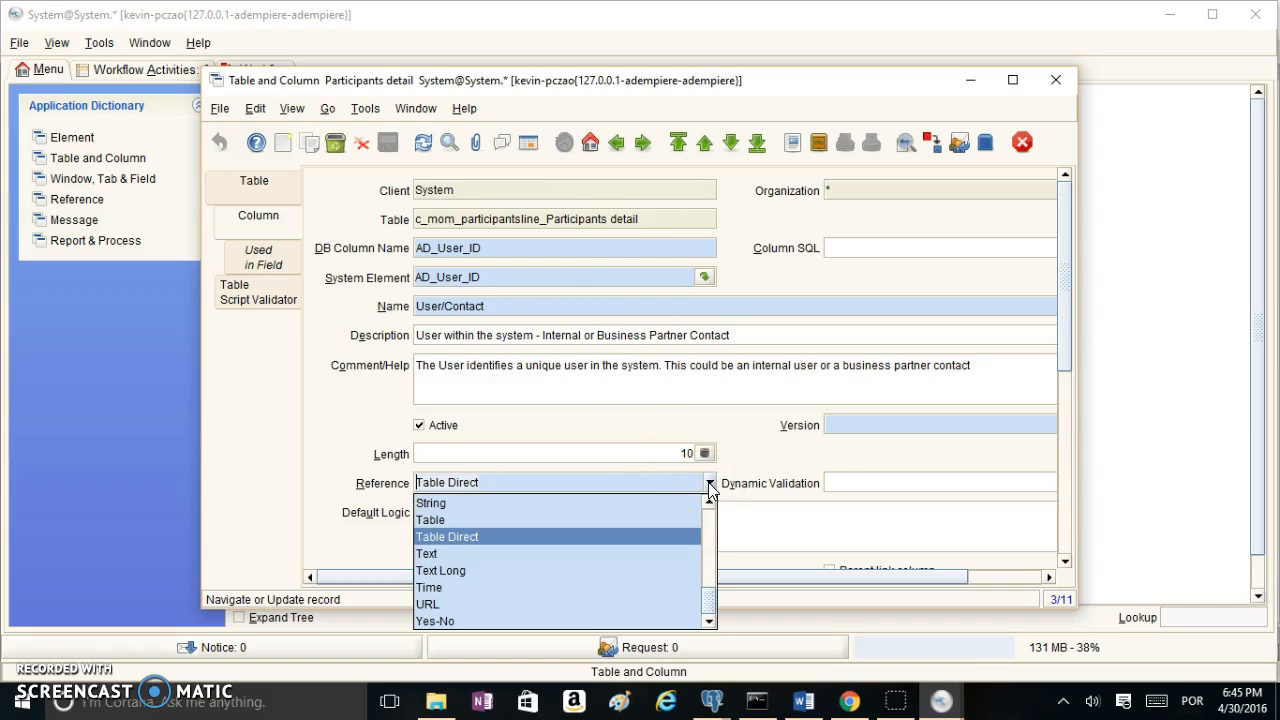
type("S")
key("Return")
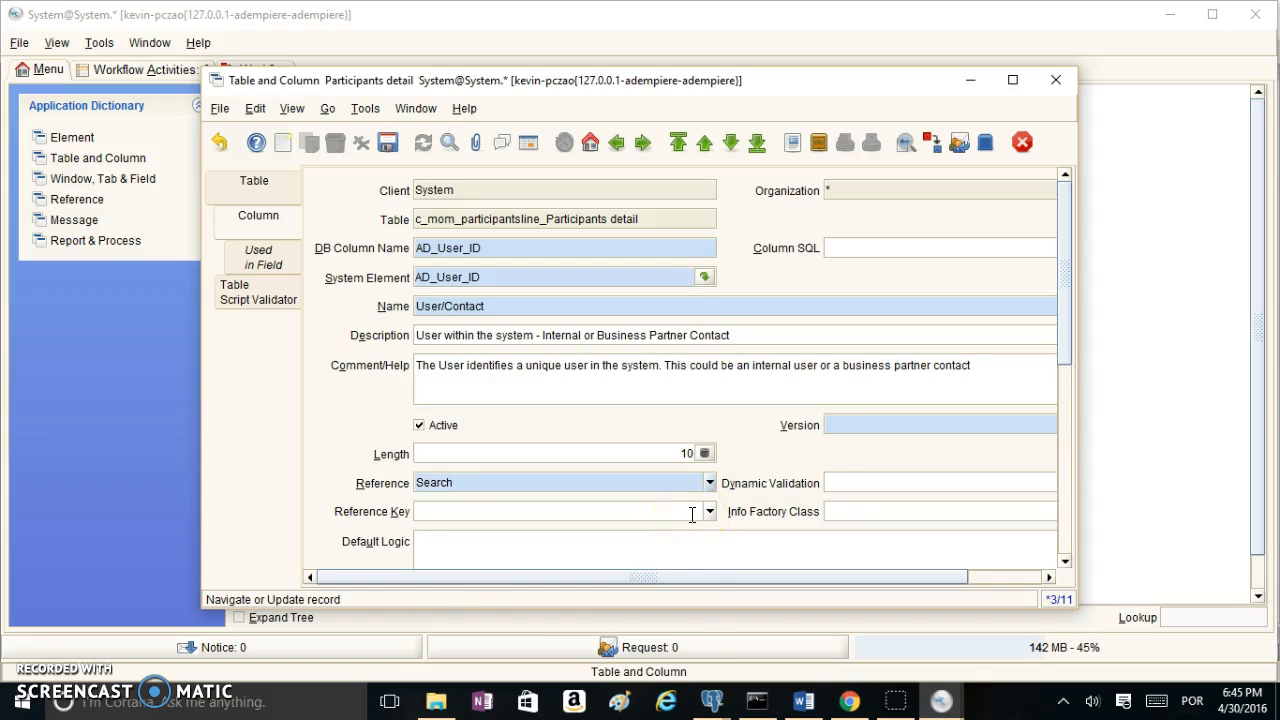
Step: Set the Reference Key of the AD_User_ID column to AD_User and save the record
left_click(692, 514)
type("AD_Client")
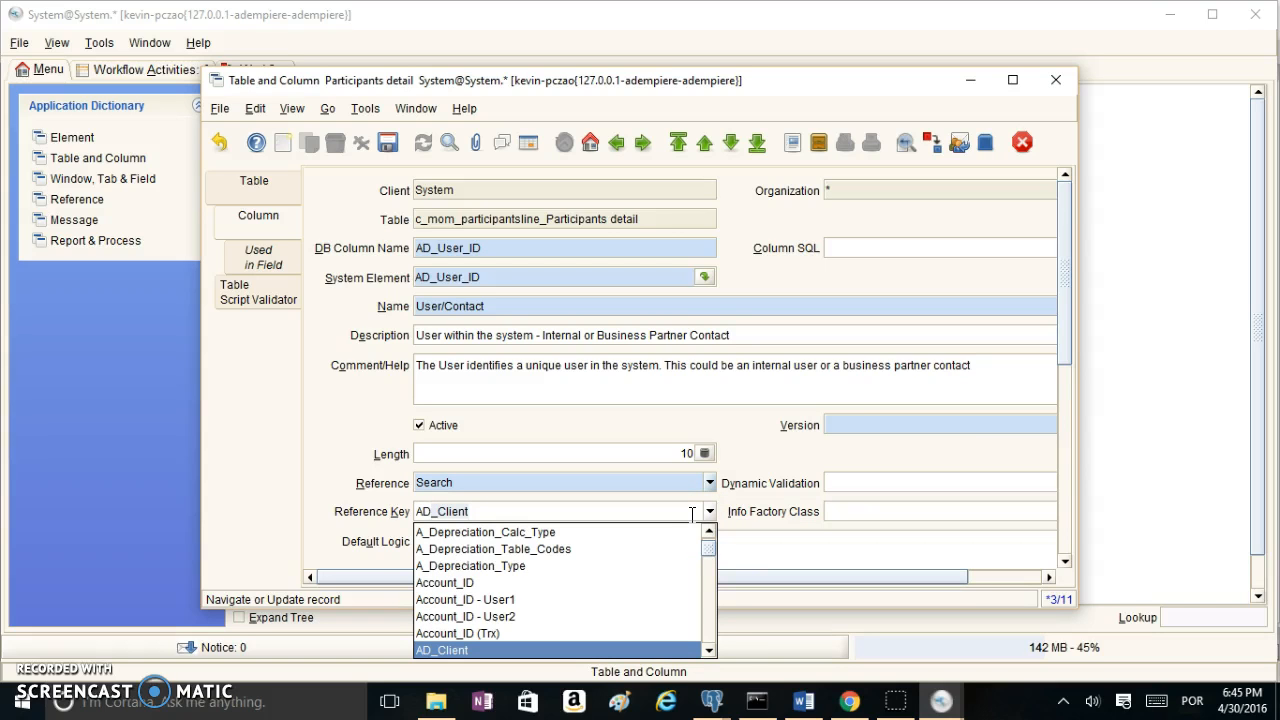
left_click(709, 650)
left_click(709, 650)
left_click(709, 650)
scroll(709, 652, "down", 5)
scroll(709, 652, "down", 12)
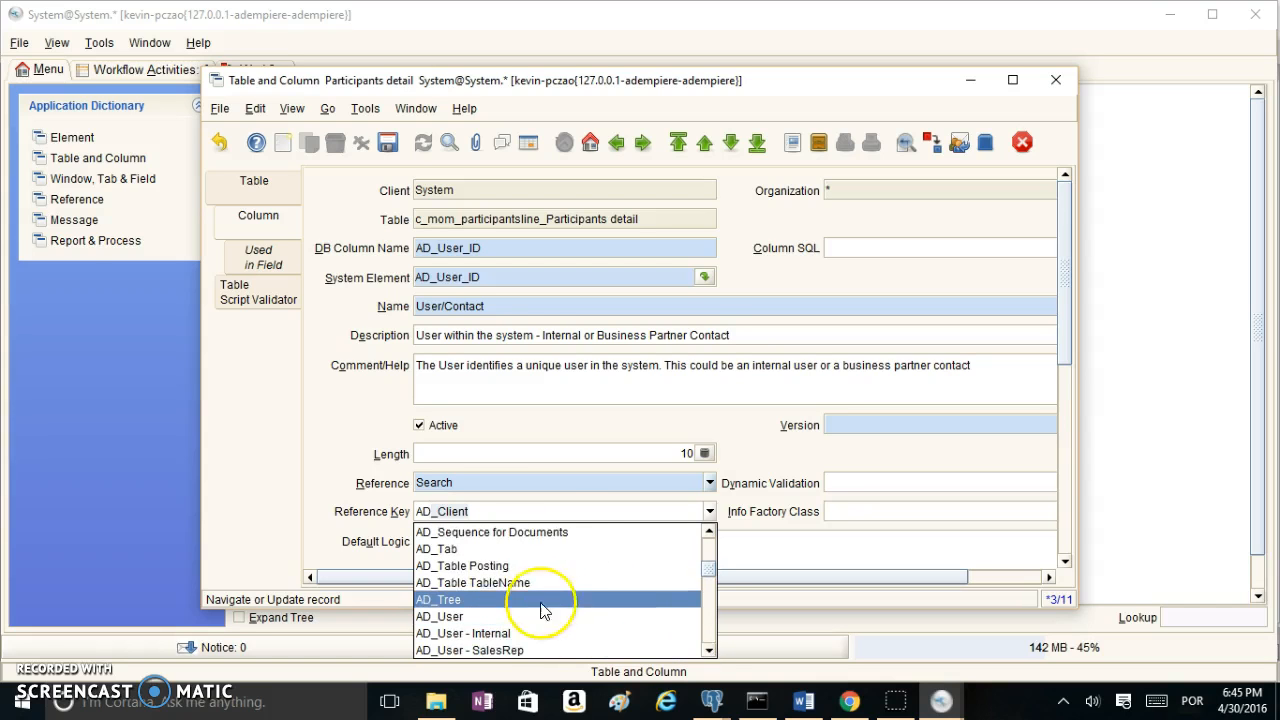
left_click(513, 616)
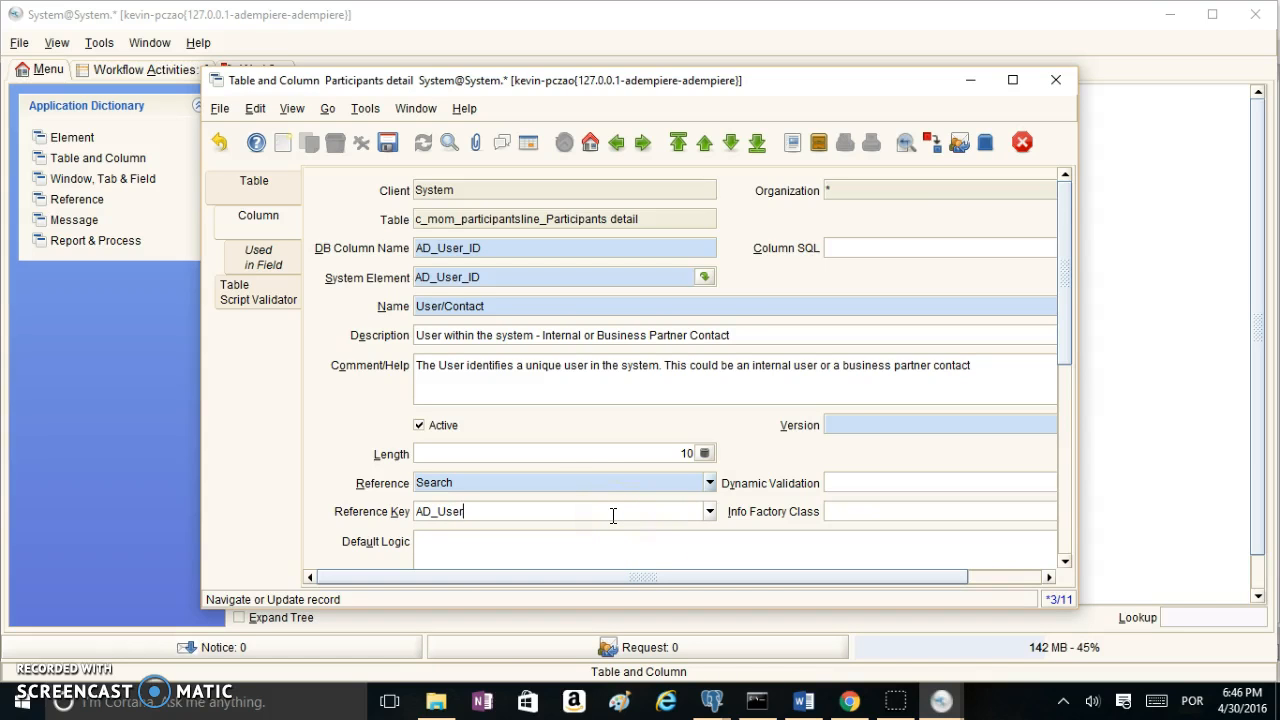
left_click(388, 142)
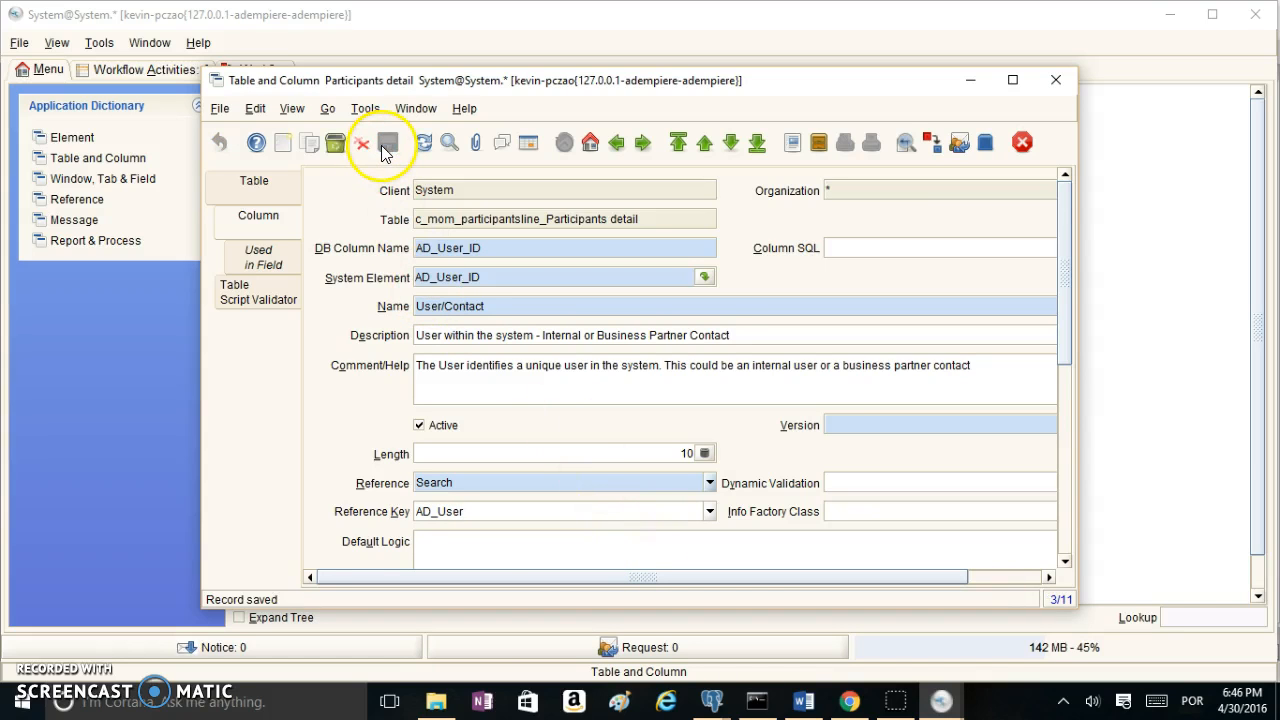
Step: Close Table and Column, then look up "minutes" in Window, Tab & Field and show the window record in single-record view
left_click(1055, 80)
left_click(118, 180)
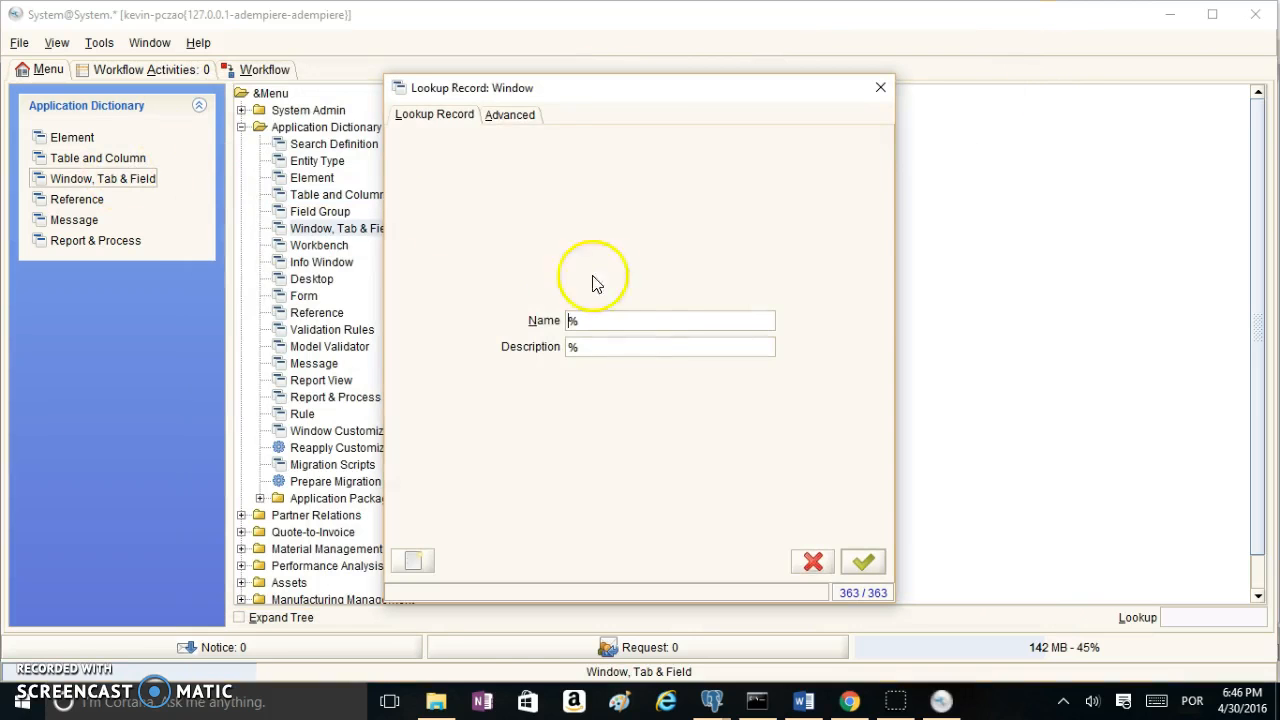
type("minutes")
key("Return")
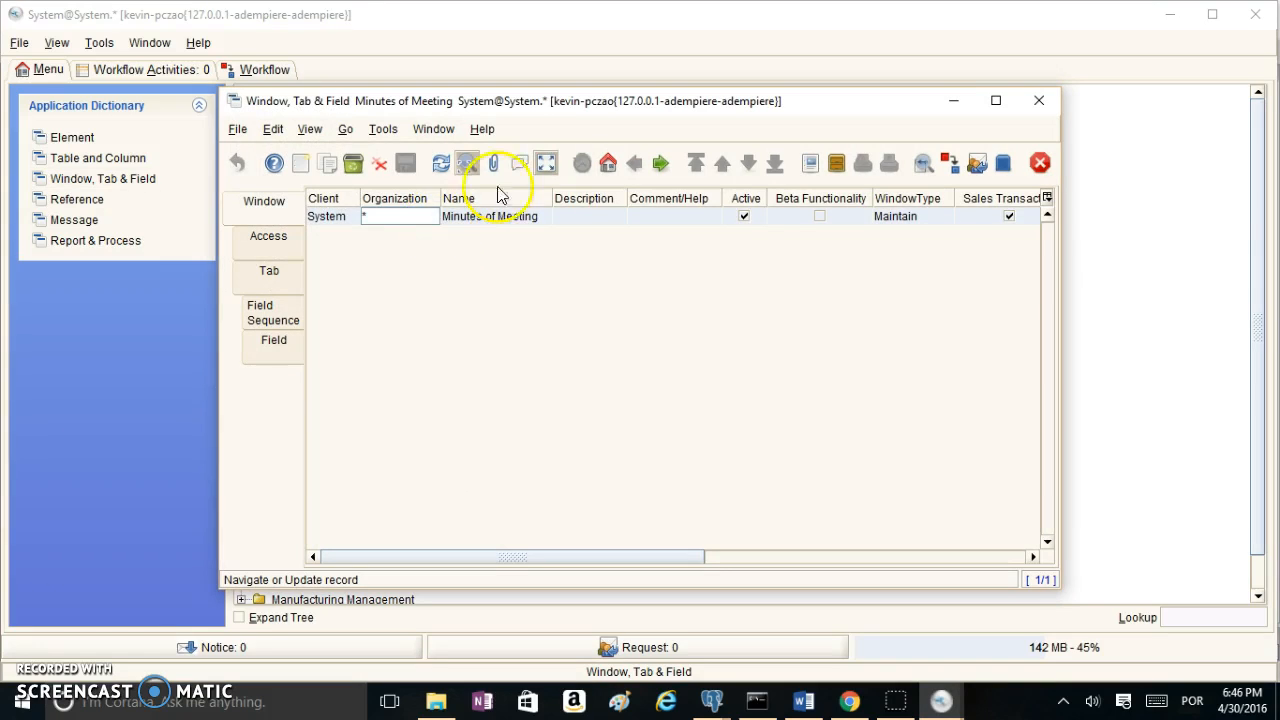
left_click(548, 165)
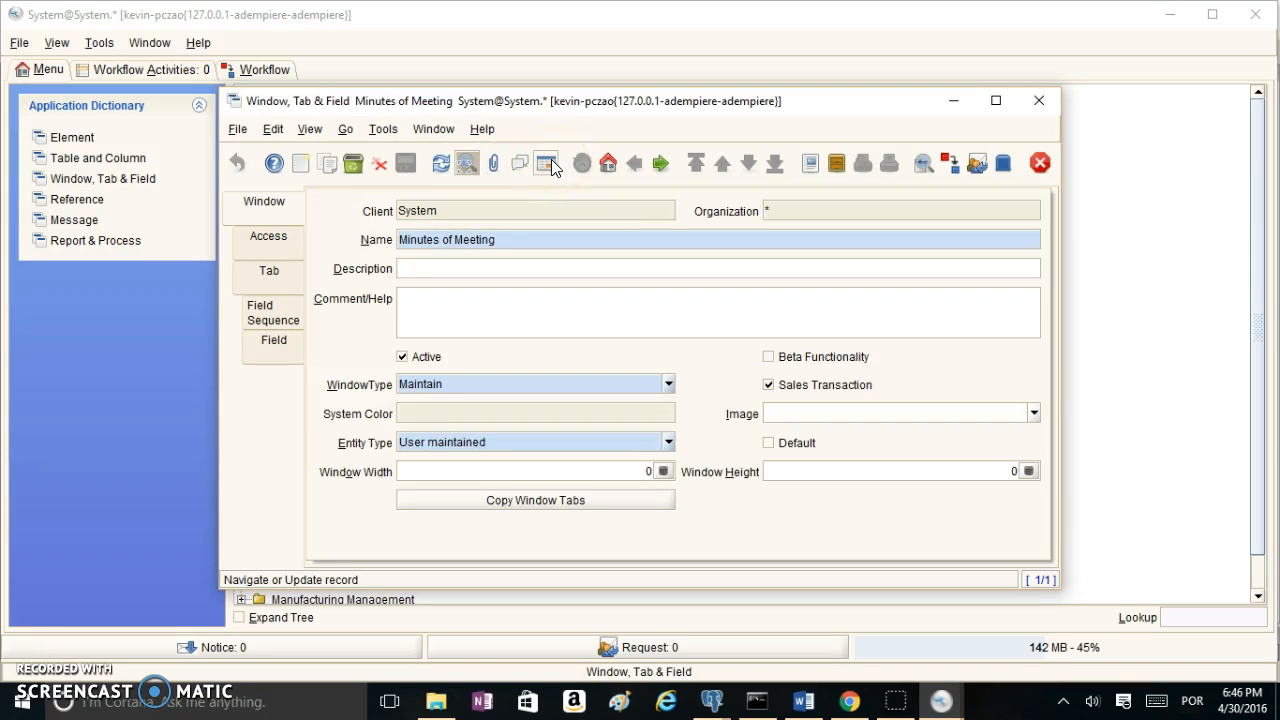
Step: Open the Participants tab record of Minutes of Meeting and run Create Fields to add its missing fields
left_click(251, 280)
left_click(578, 232)
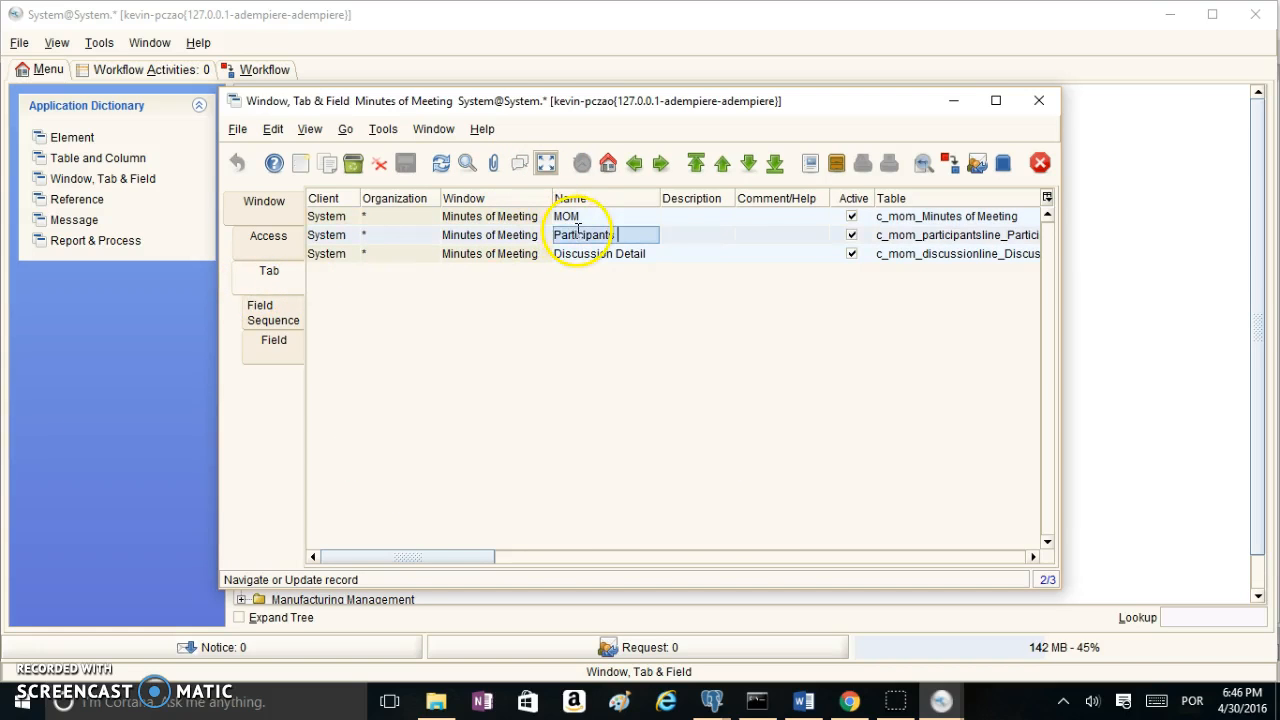
left_click(546, 164)
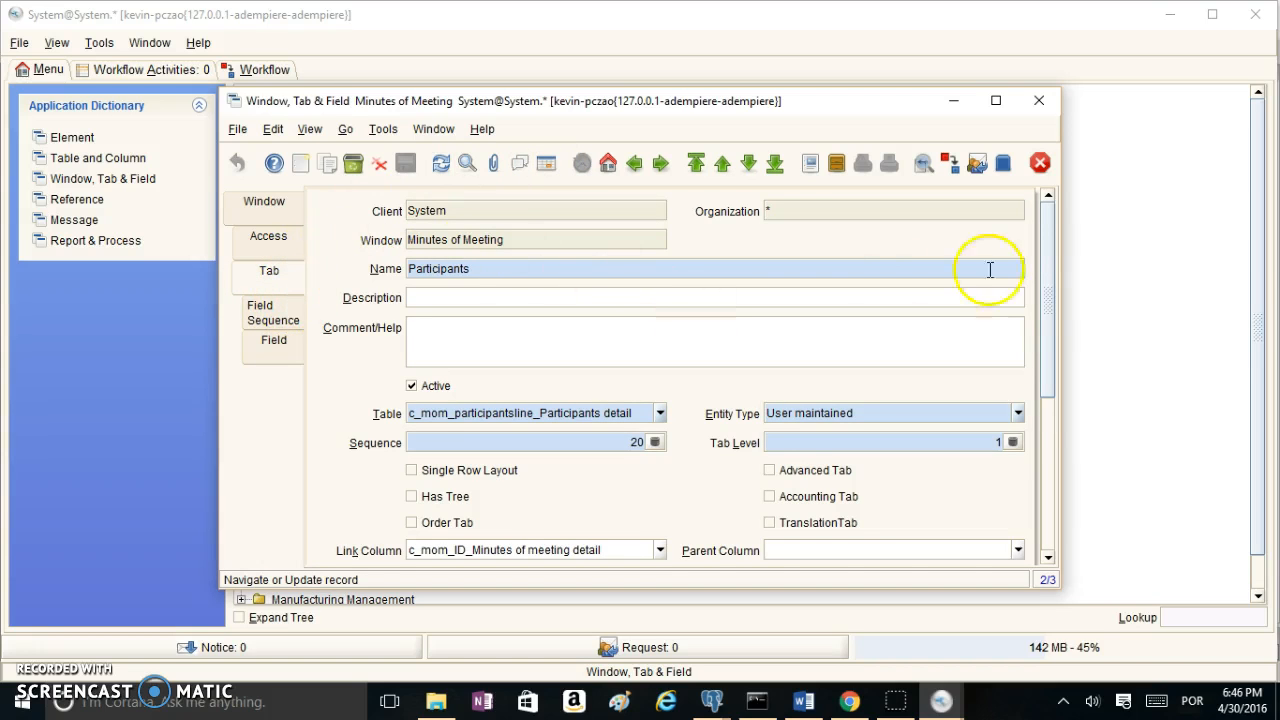
left_click_drag(1049, 280, 1040, 440)
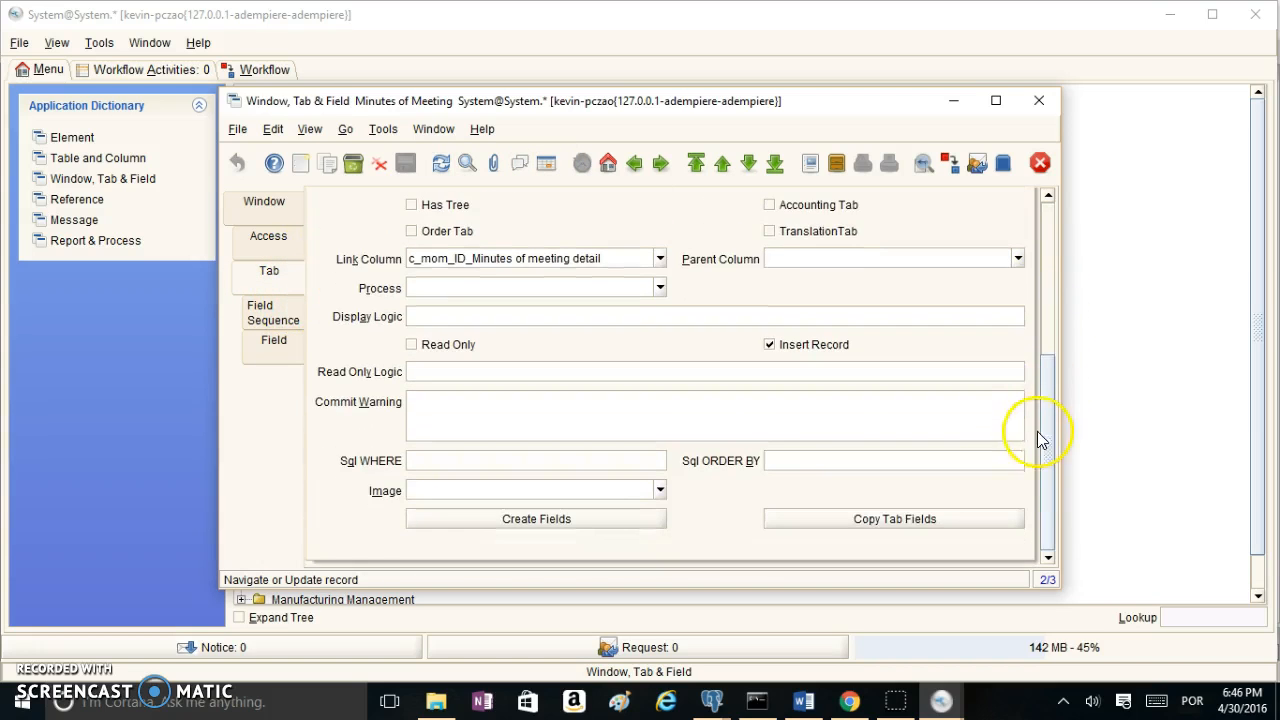
left_click(563, 530)
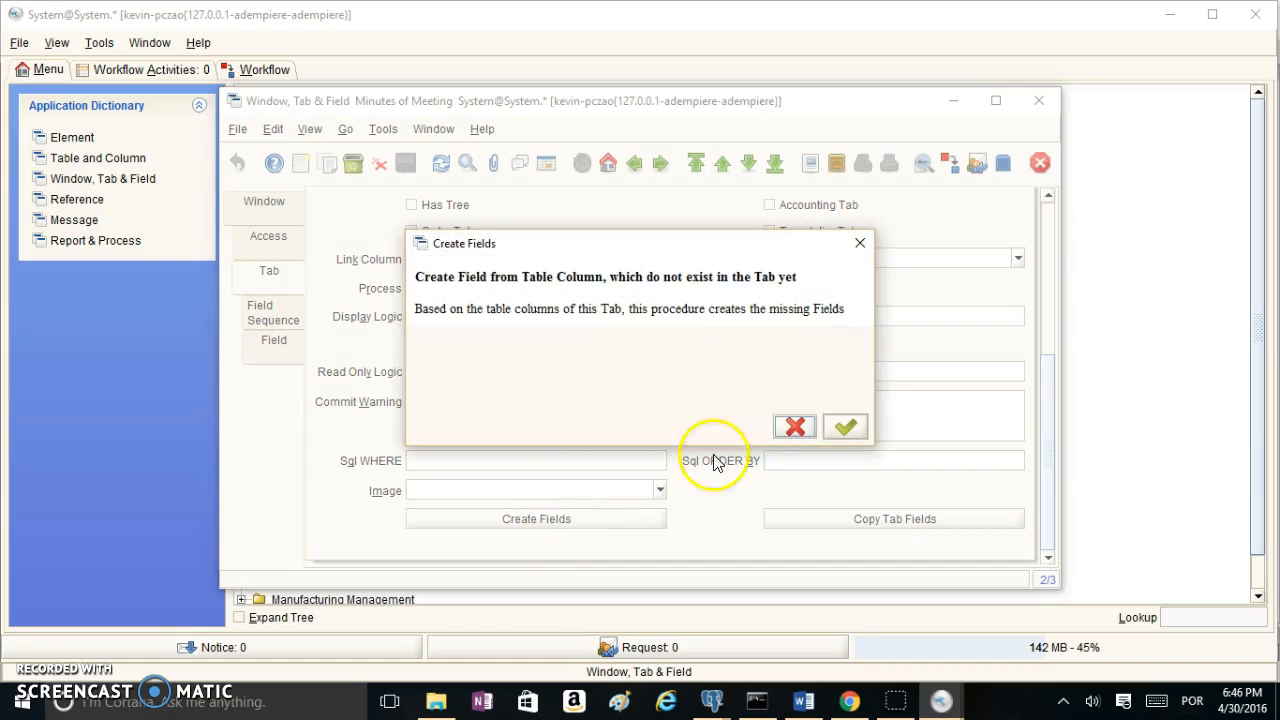
left_click(849, 428)
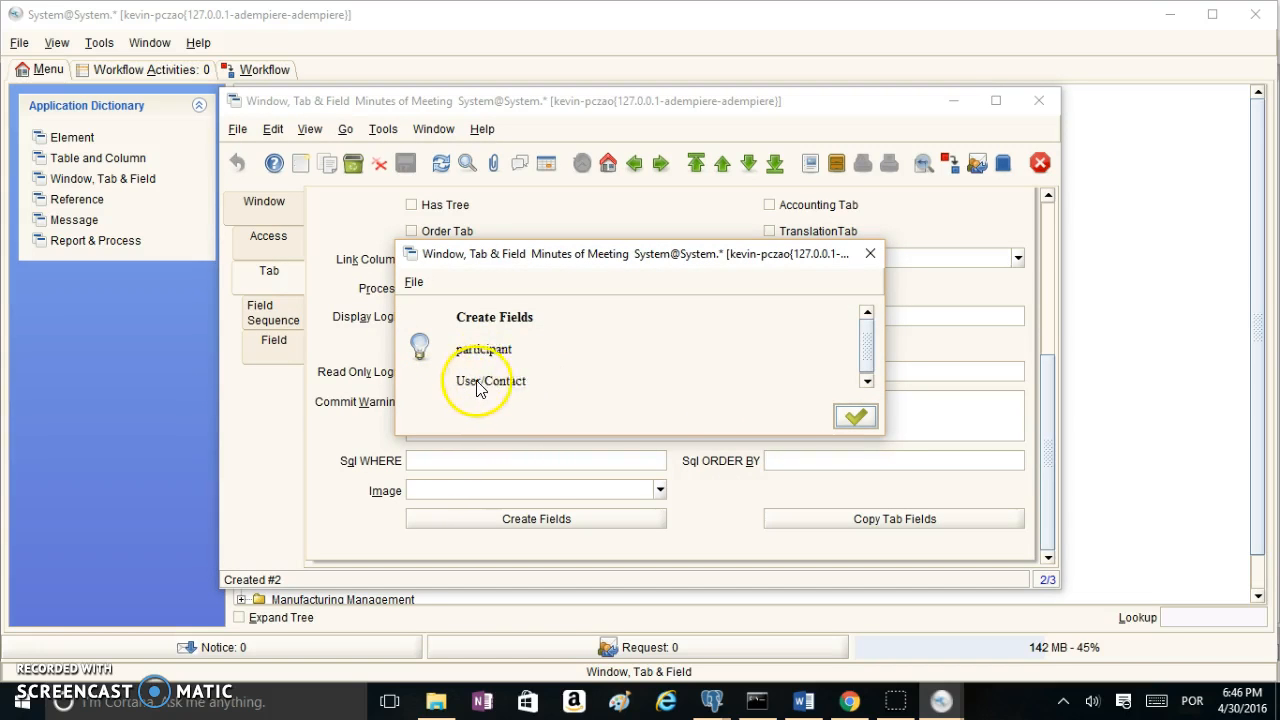
left_click(855, 417)
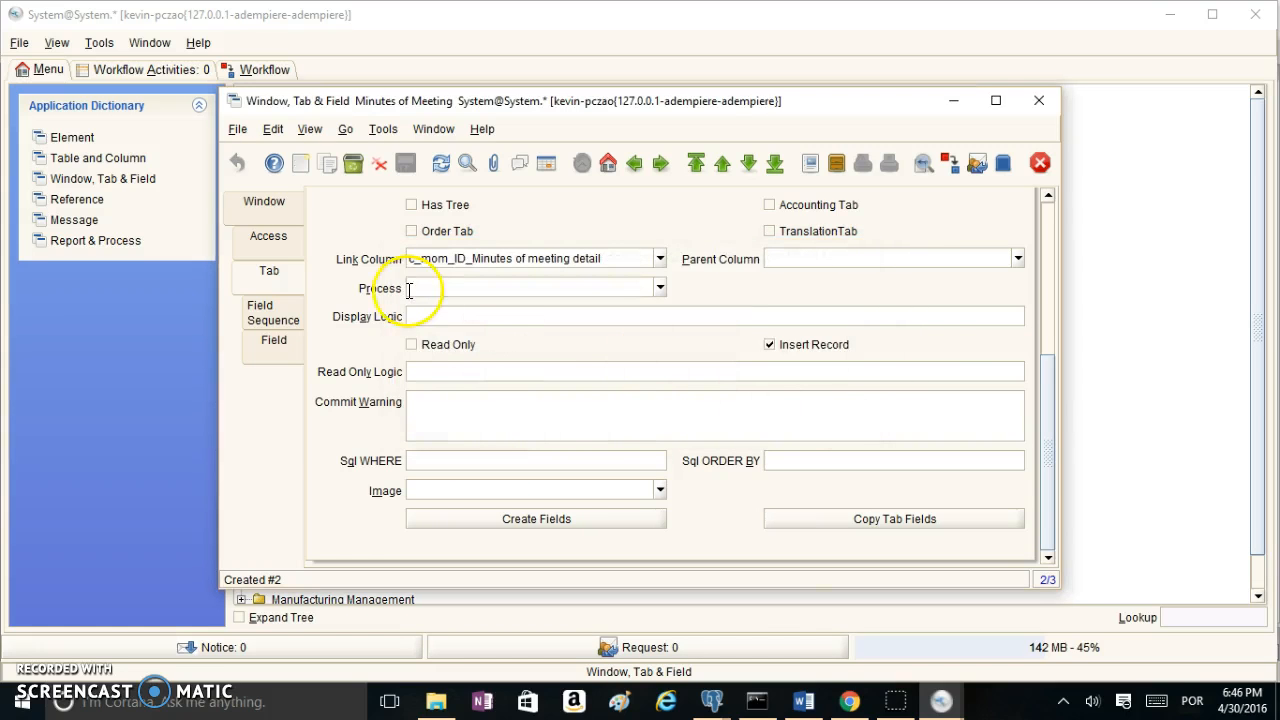
Step: Move User/Contact directly above Company in the Participants field sequence and save the order
left_click(279, 318)
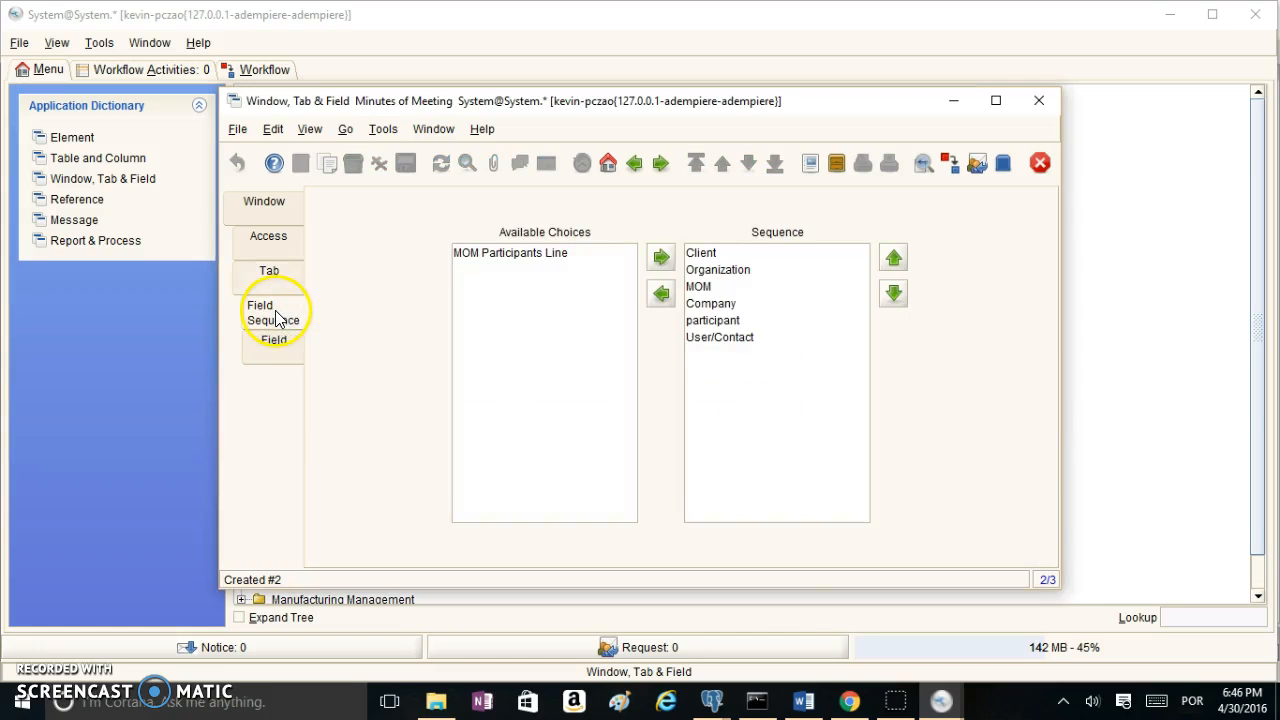
left_click(728, 340)
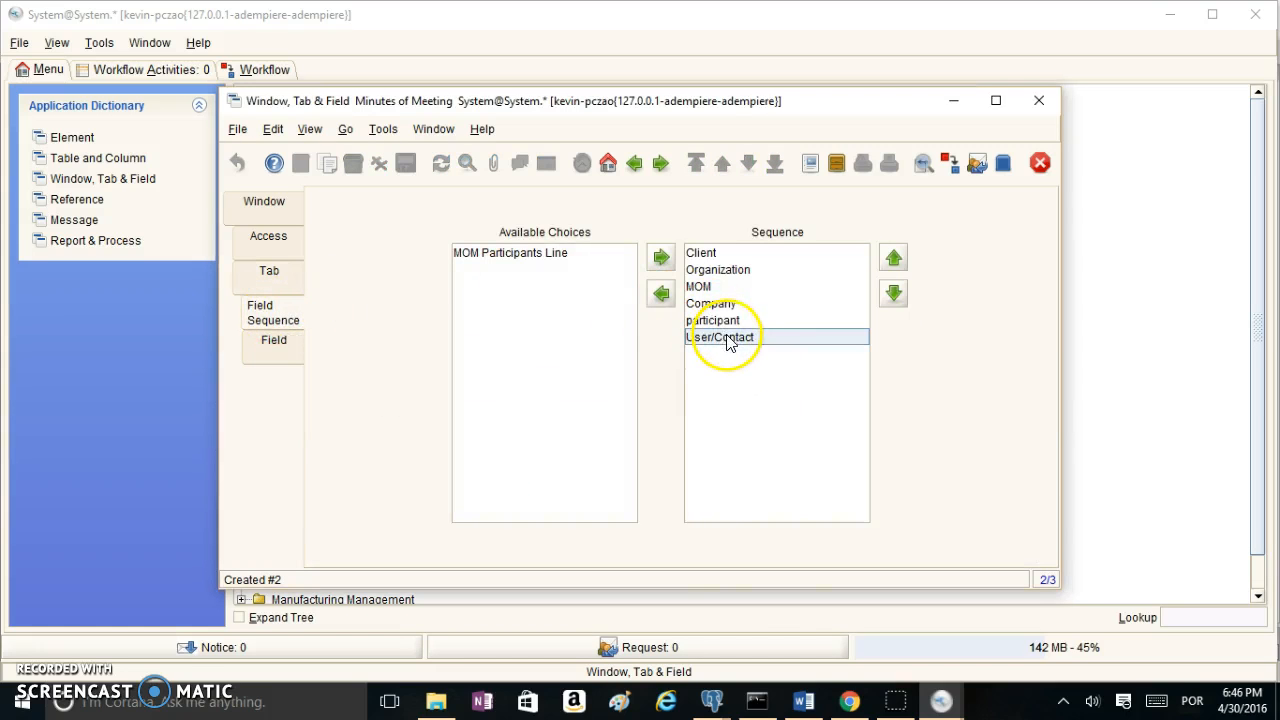
left_click(894, 258)
left_click(894, 258)
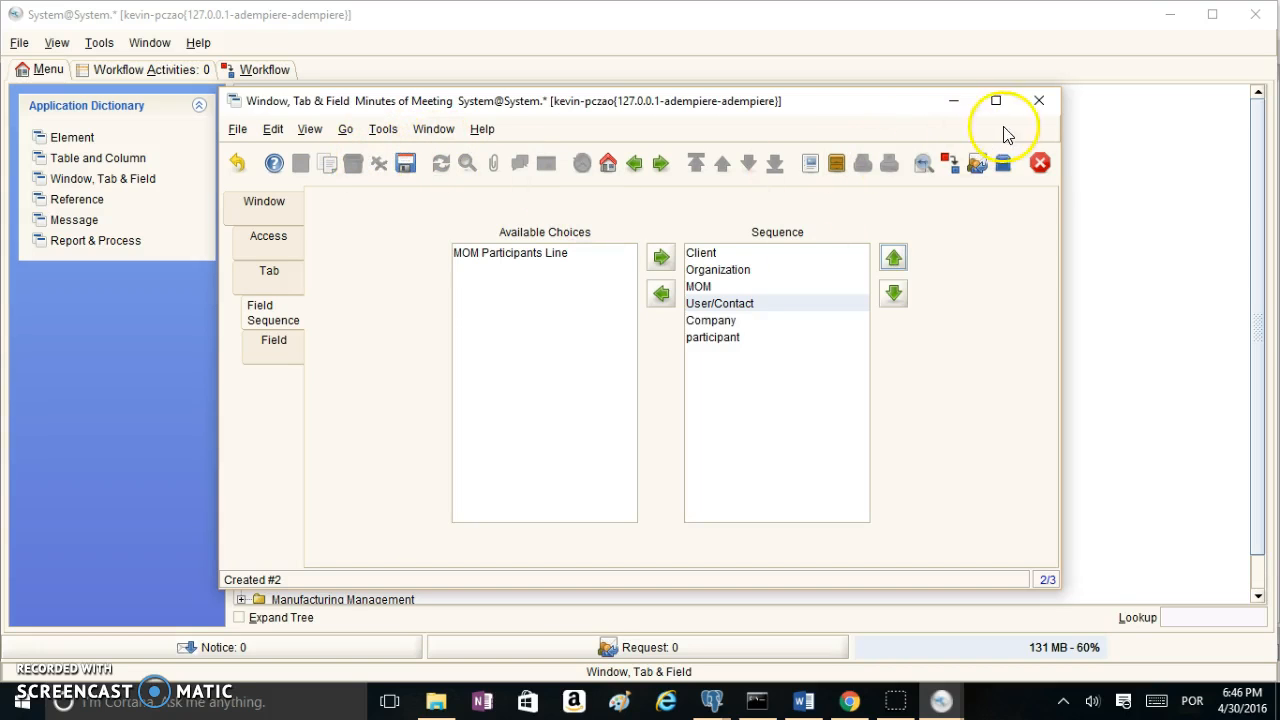
left_click(405, 162)
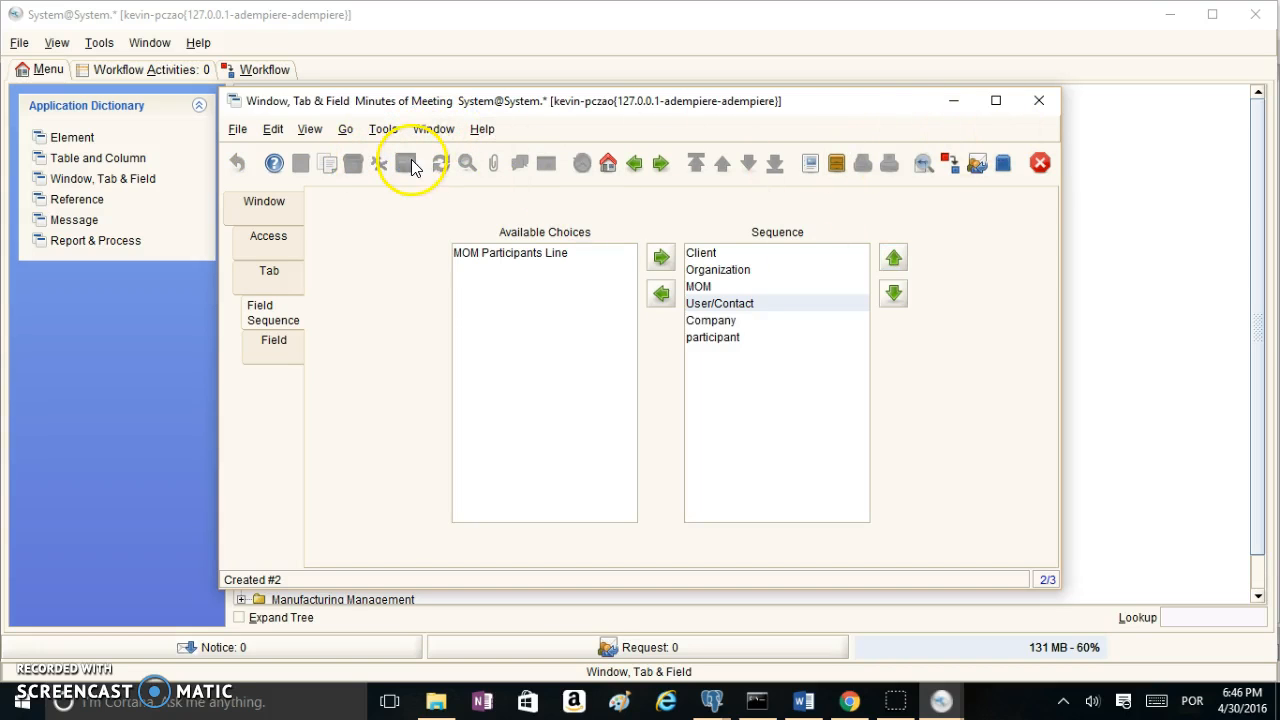
Step: Close the window, log out, and log in as GardenAdmin with the account password, accepting the GardenWorld Admin role defaults
left_click(1038, 101)
left_click(19, 43)
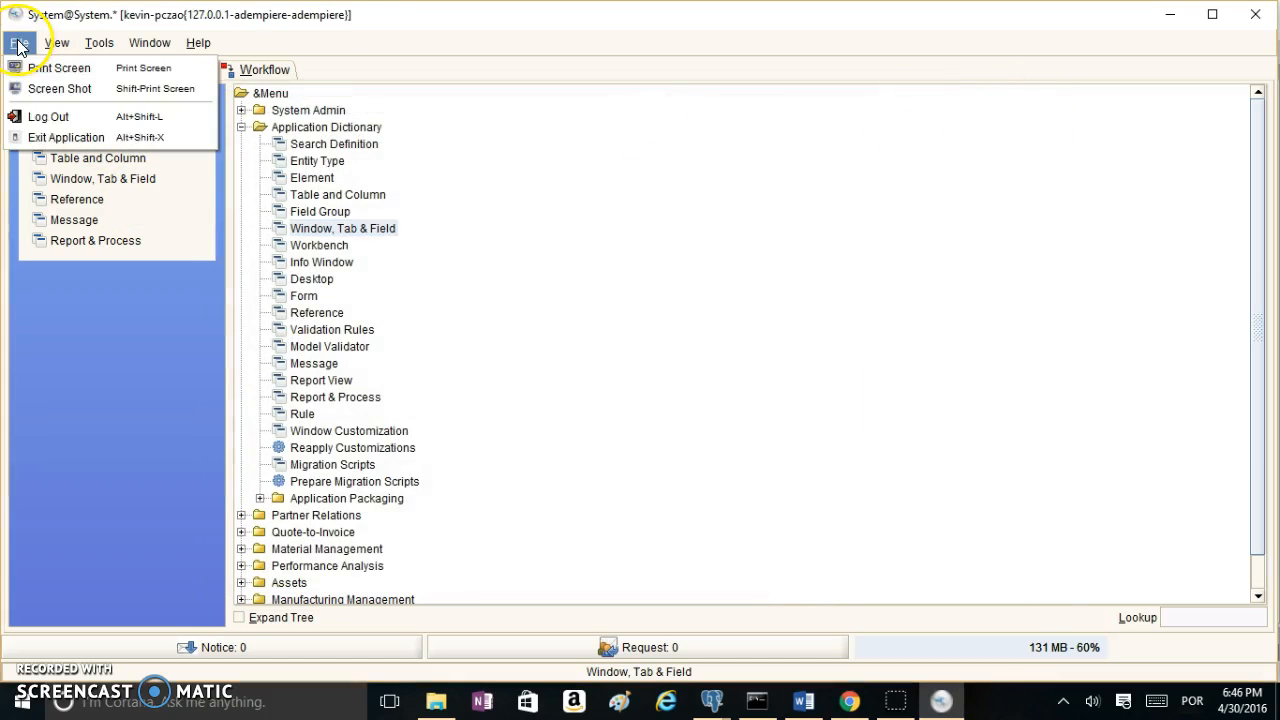
left_click(48, 116)
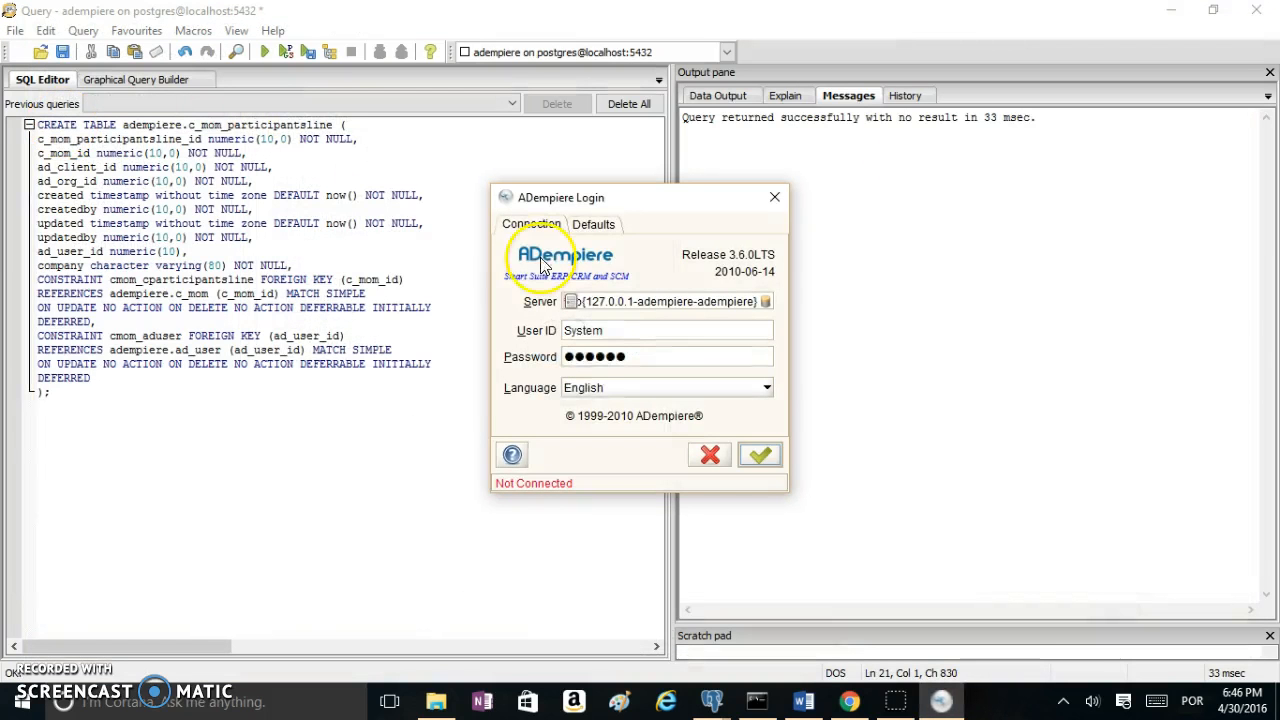
left_click_drag(626, 330, 513, 328)
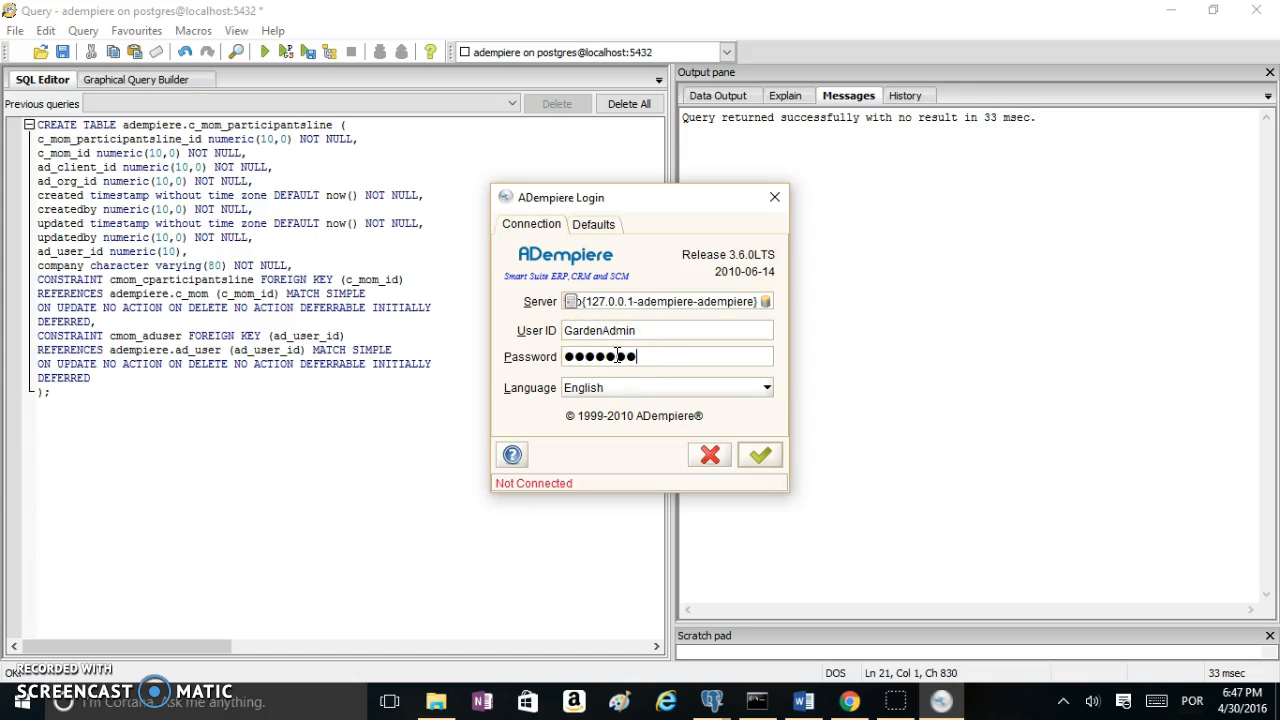
left_click(765, 452)
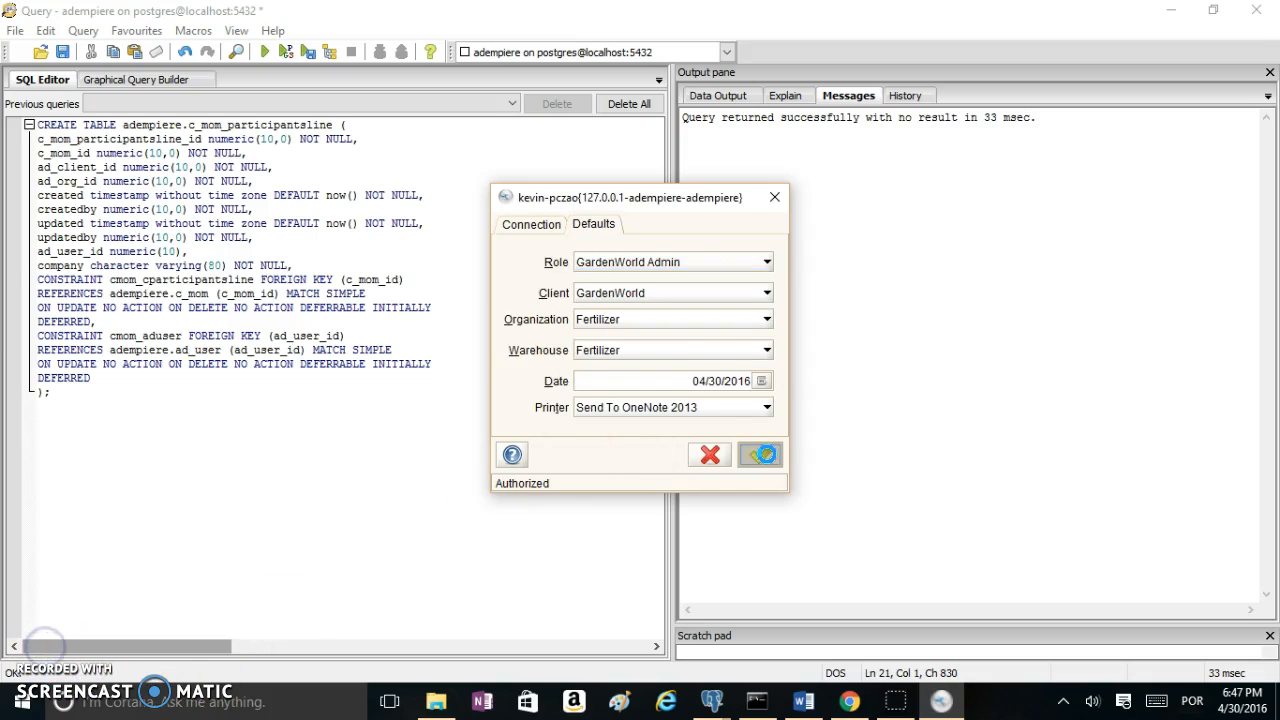
left_click(762, 454)
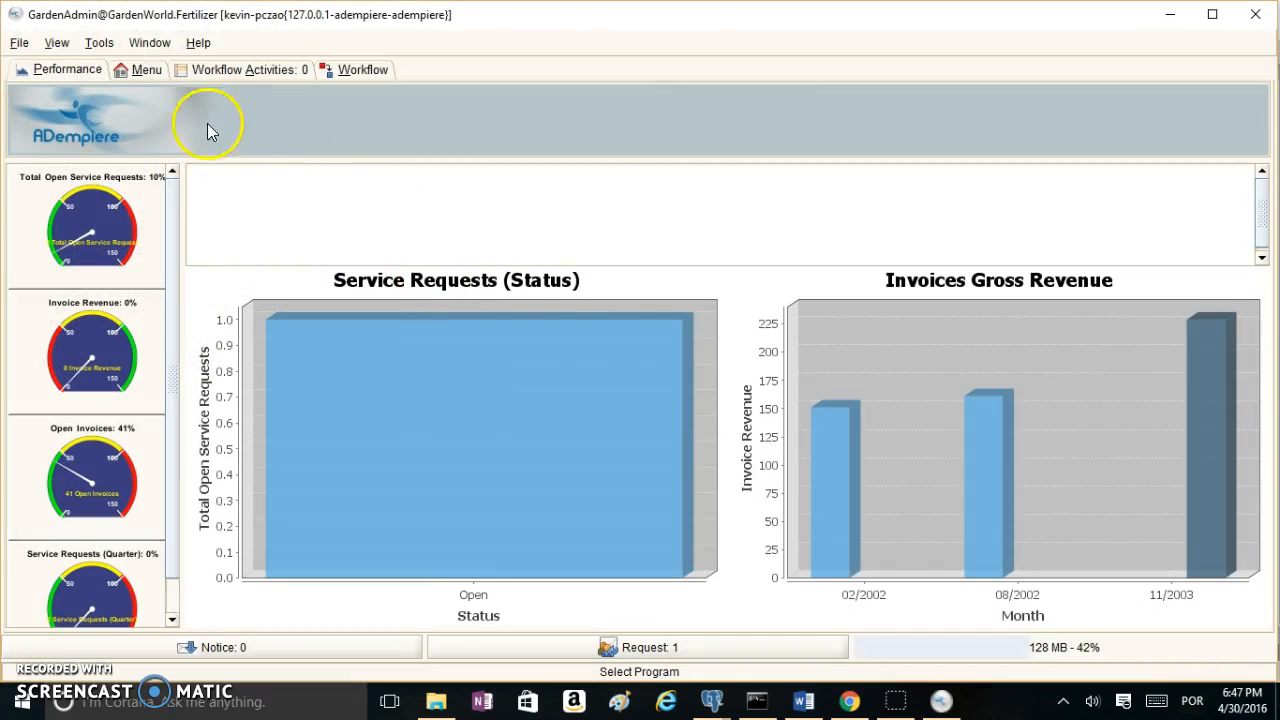
Step: Open Minutes of Meeting and show the Participants of the "test 2" meeting in single-record view
left_click(140, 72)
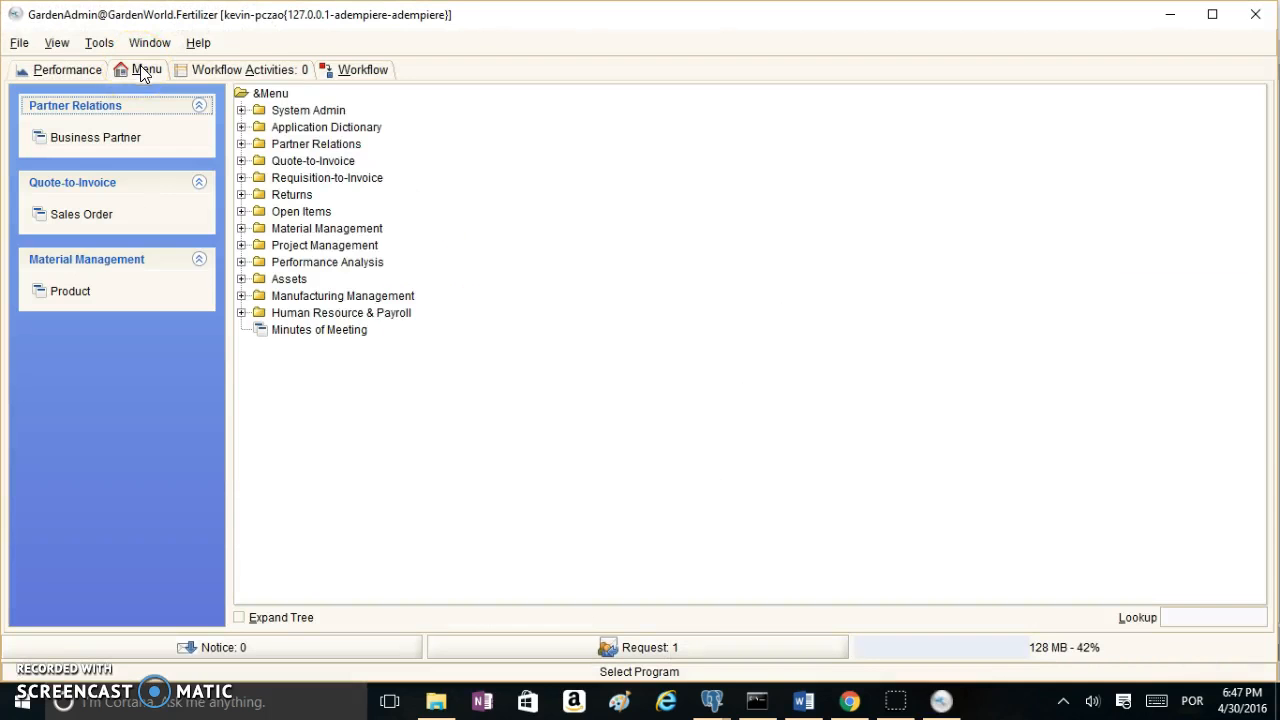
left_click(333, 331)
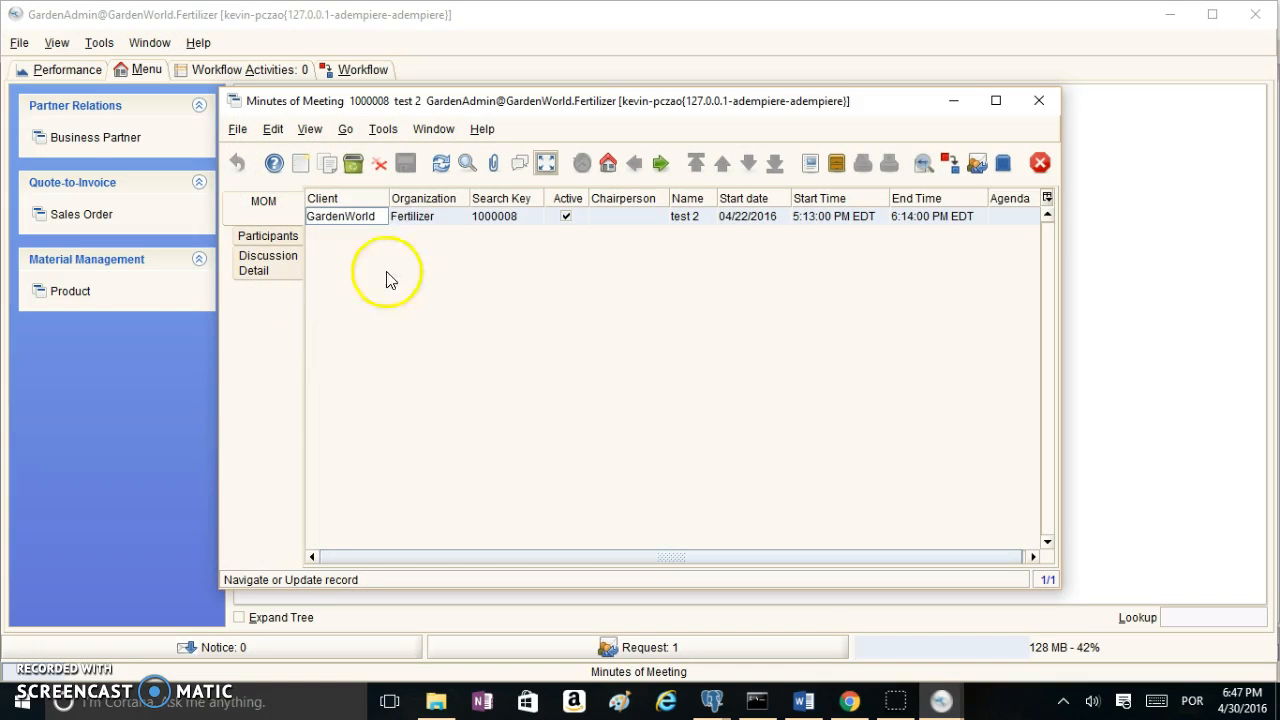
left_click(270, 237)
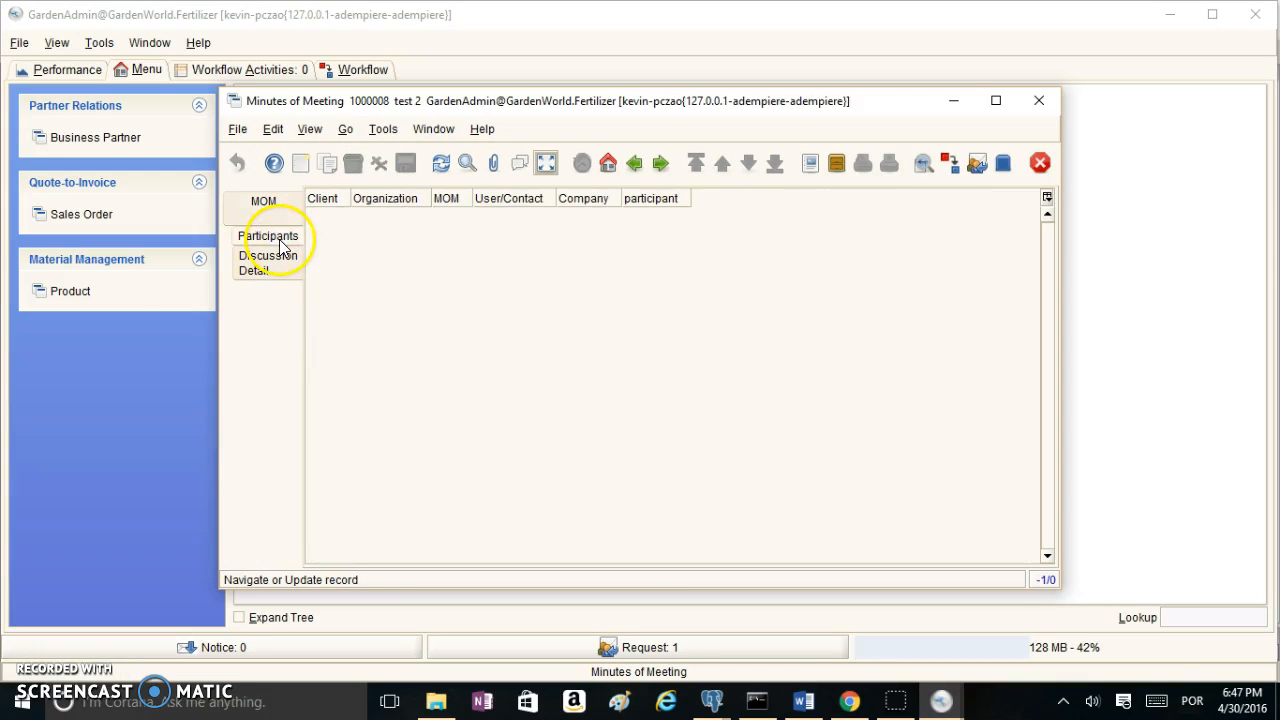
left_click(546, 163)
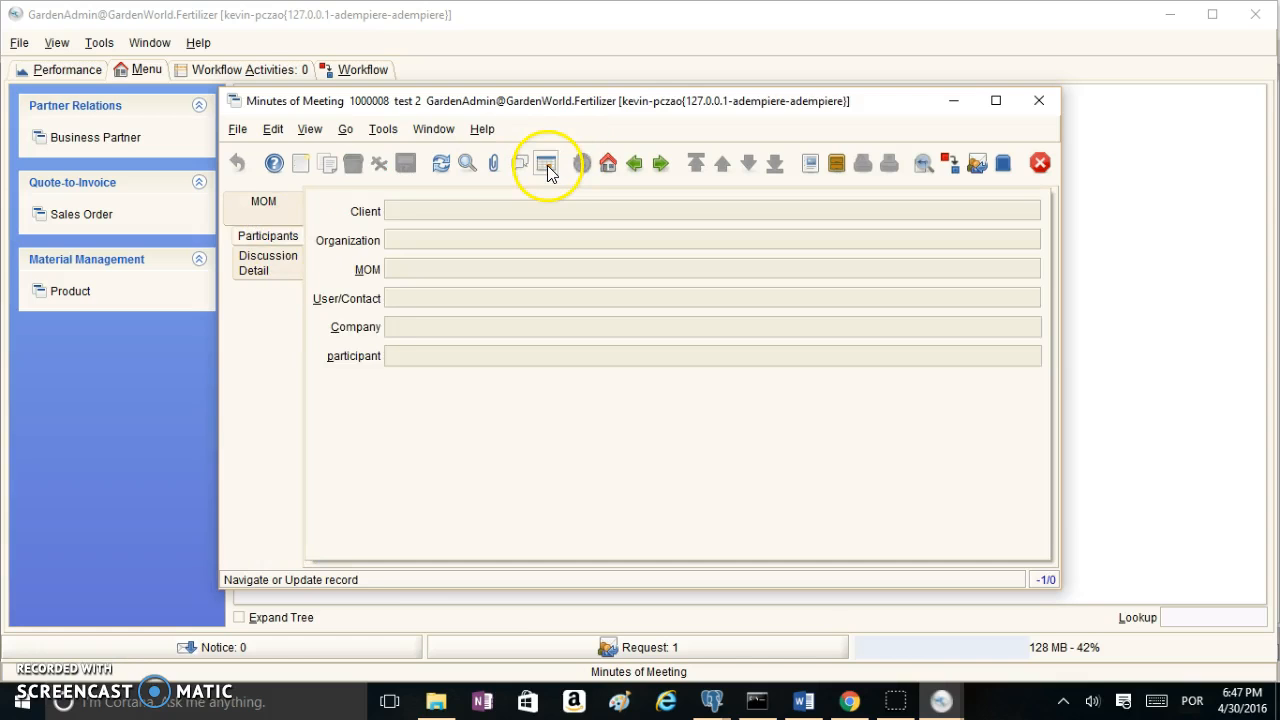
Step: Create a new participant record and fill User/Contact with the contact titled Manager through the Info User/Contact search
left_click(302, 164)
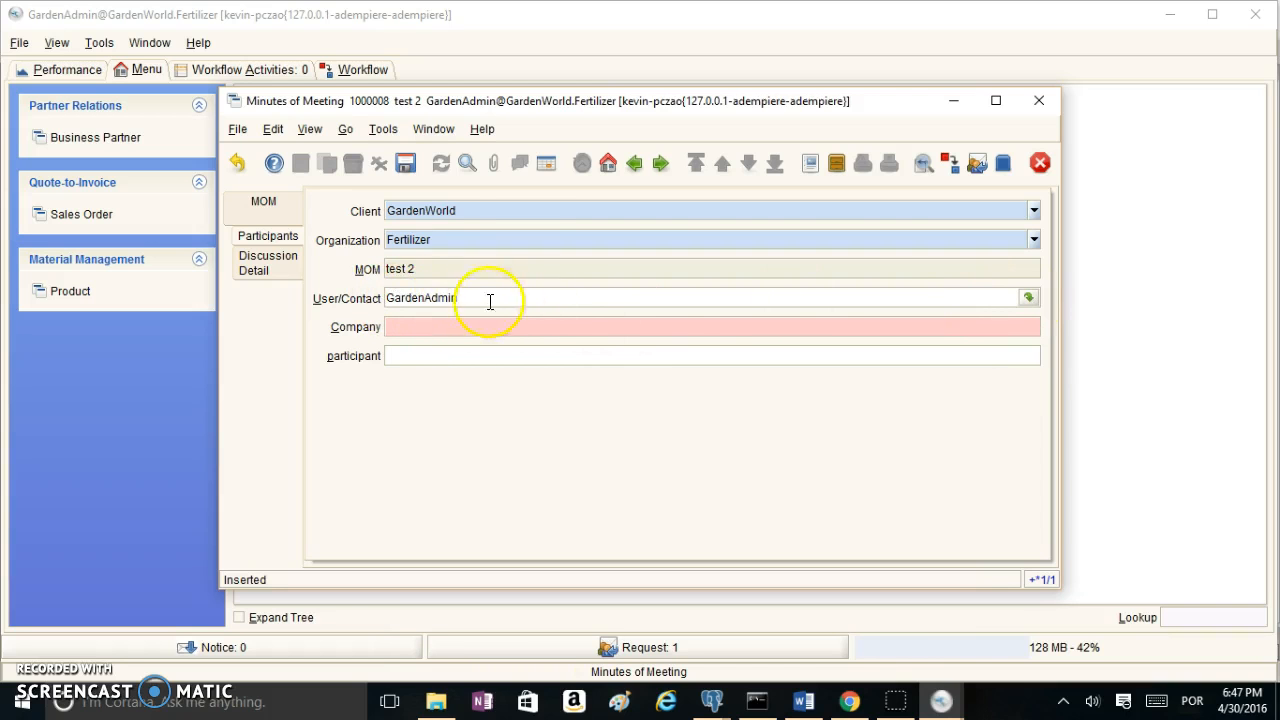
left_click(1028, 298)
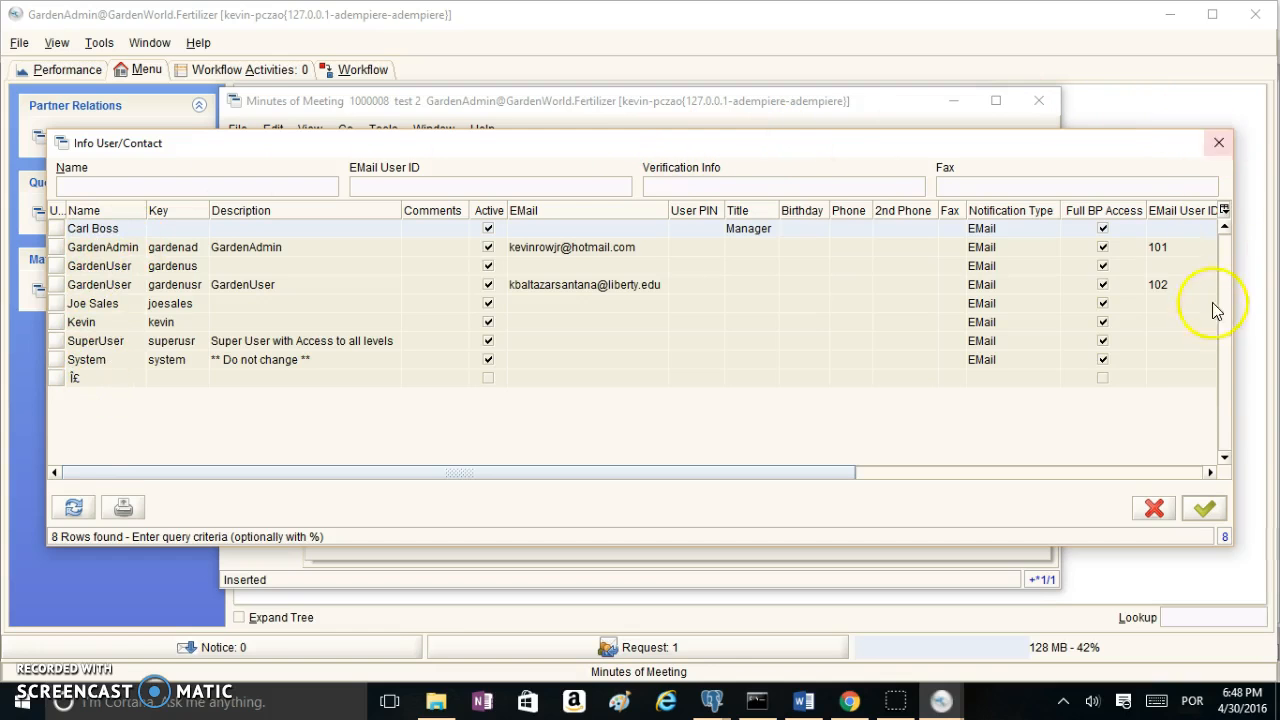
left_click(1208, 508)
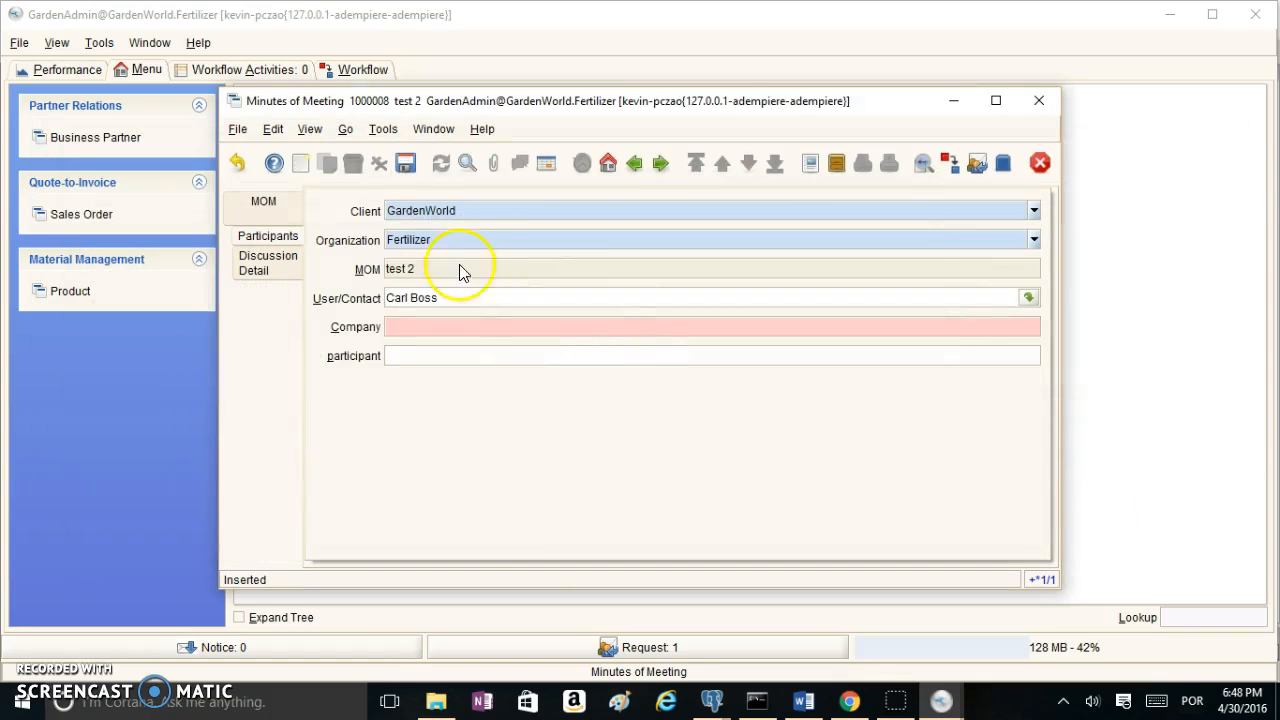
Step: Try to return to the MOM tab from the new participant record
left_click(262, 201)
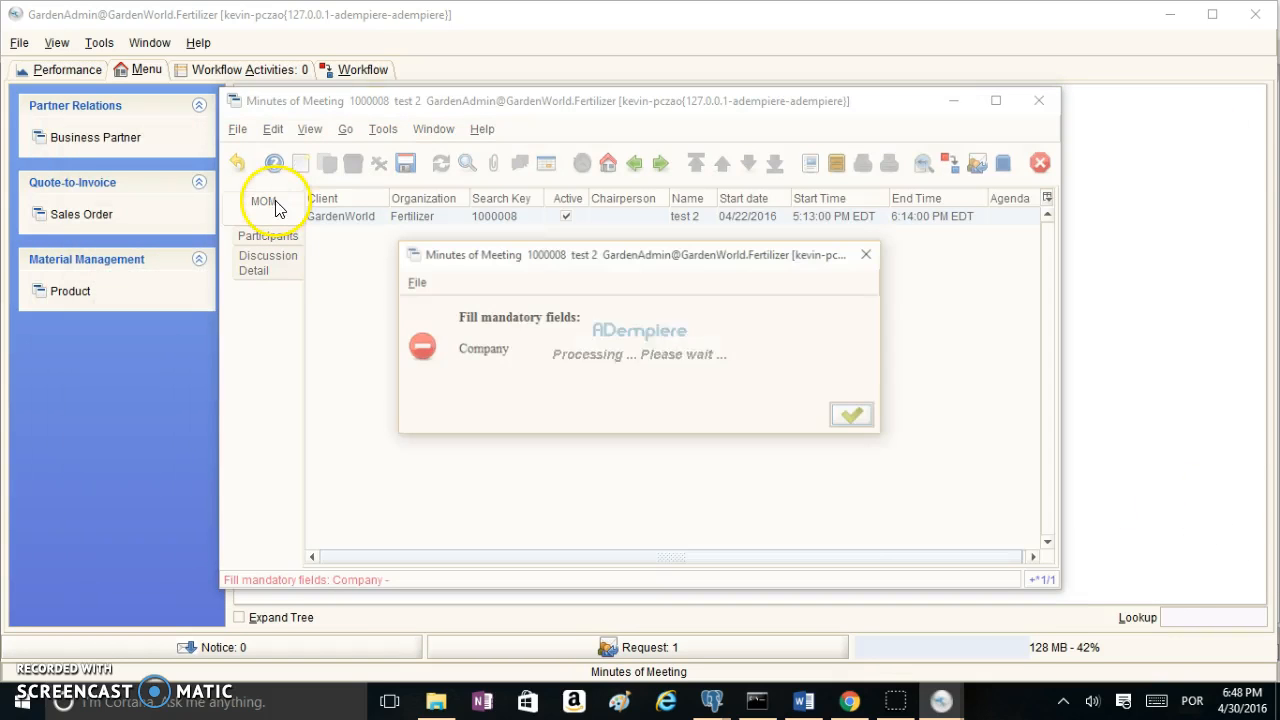
left_click(854, 417)
left_click(856, 393)
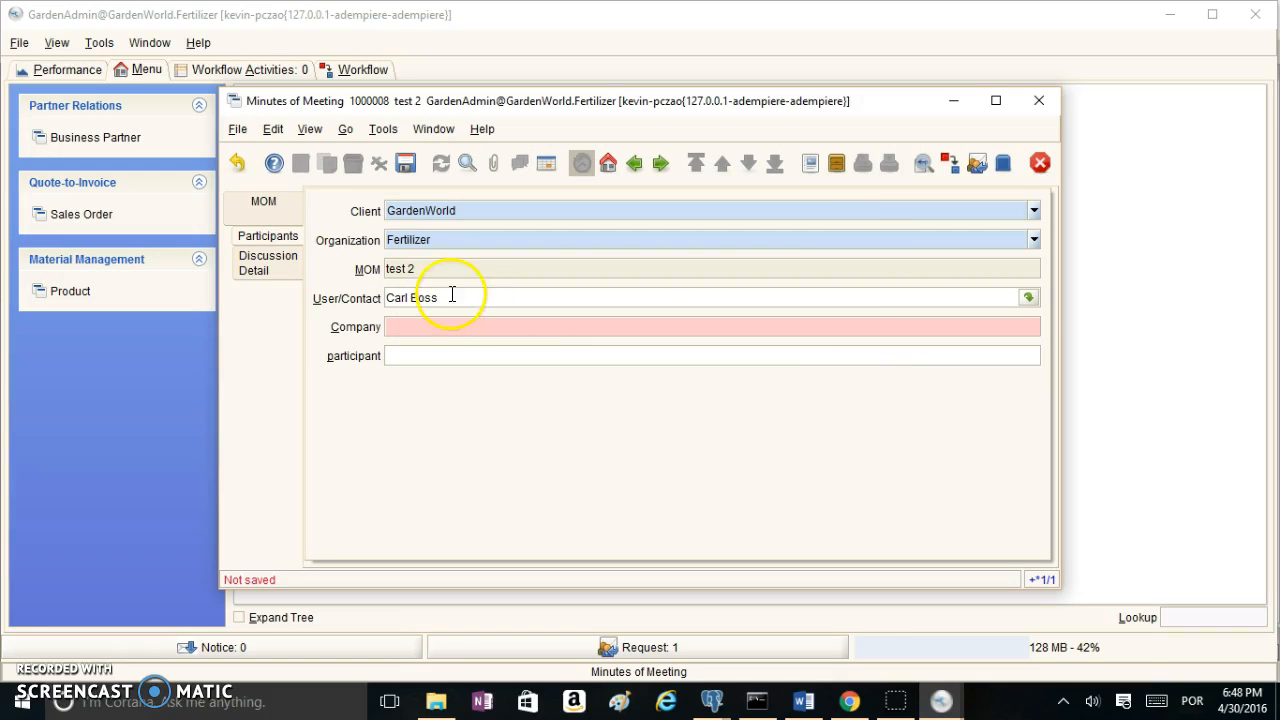